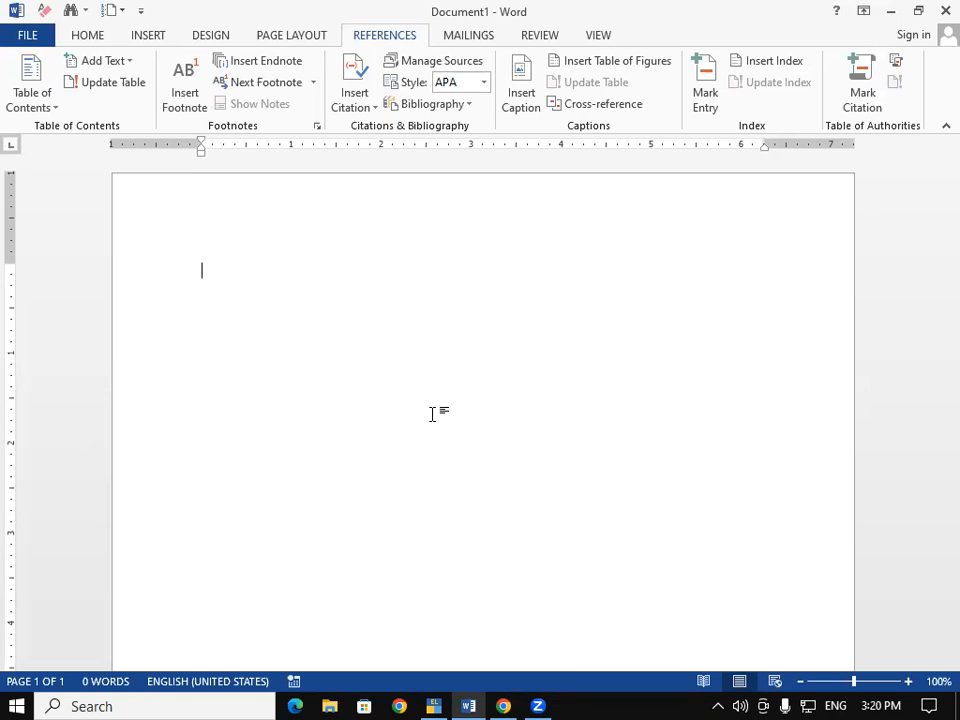
- Fill the blank document with placeholder text using =rand(25)
type("=ra")
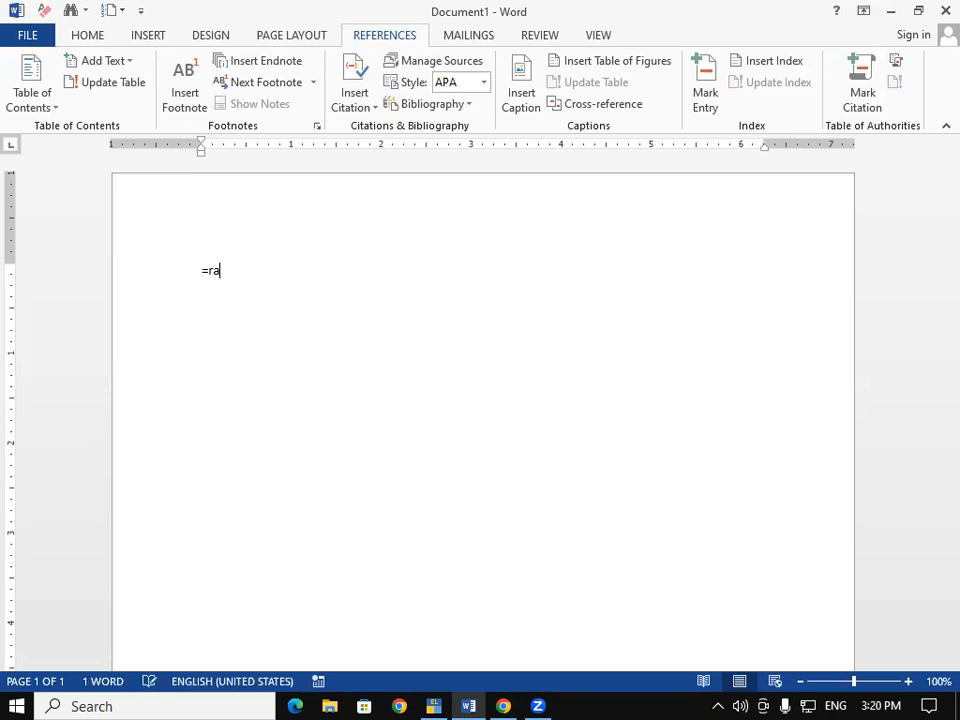
type("nd(25)")
key("Return")
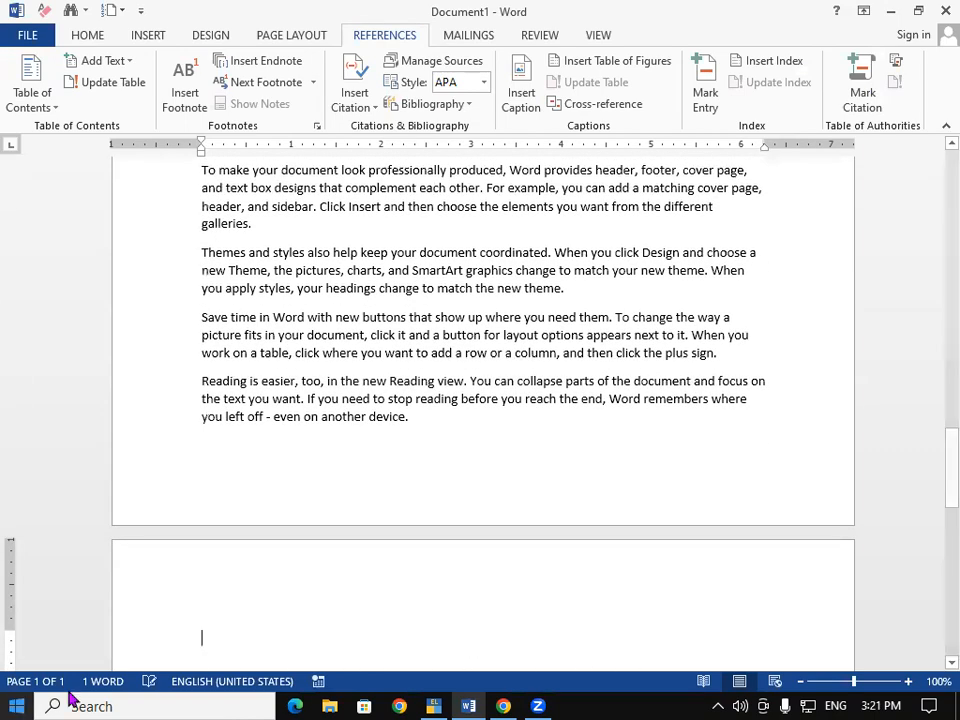
- Copy all the placeholder text and paste it repeatedly after a "Themes and styles" paragraph until the document reaches 27 pages
left_click_drag(934, 471, 932, 402)
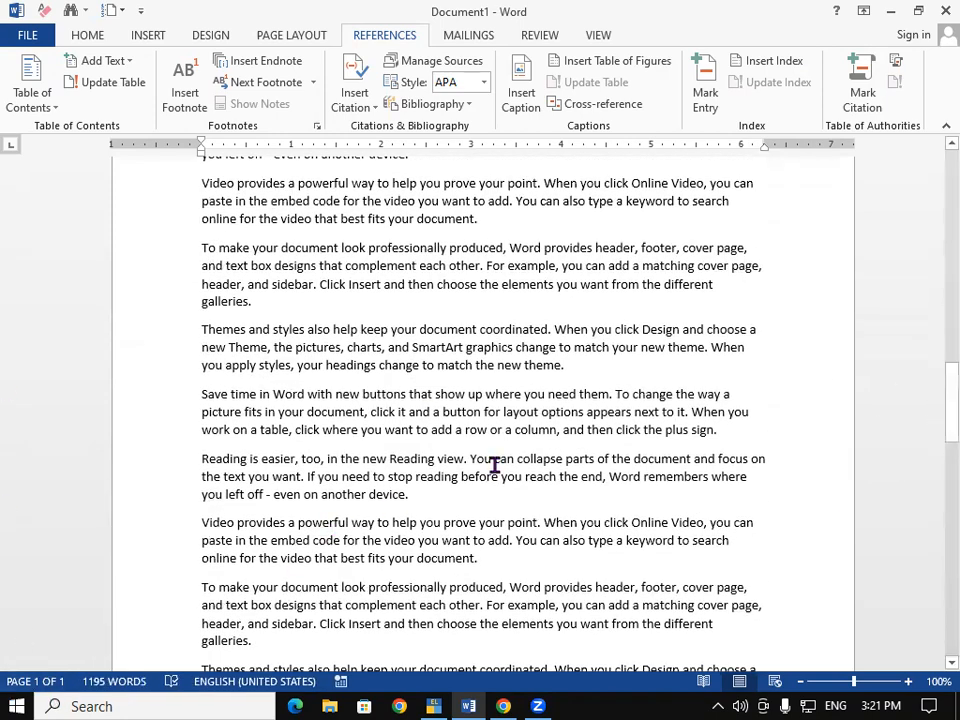
key("ctrl+a")
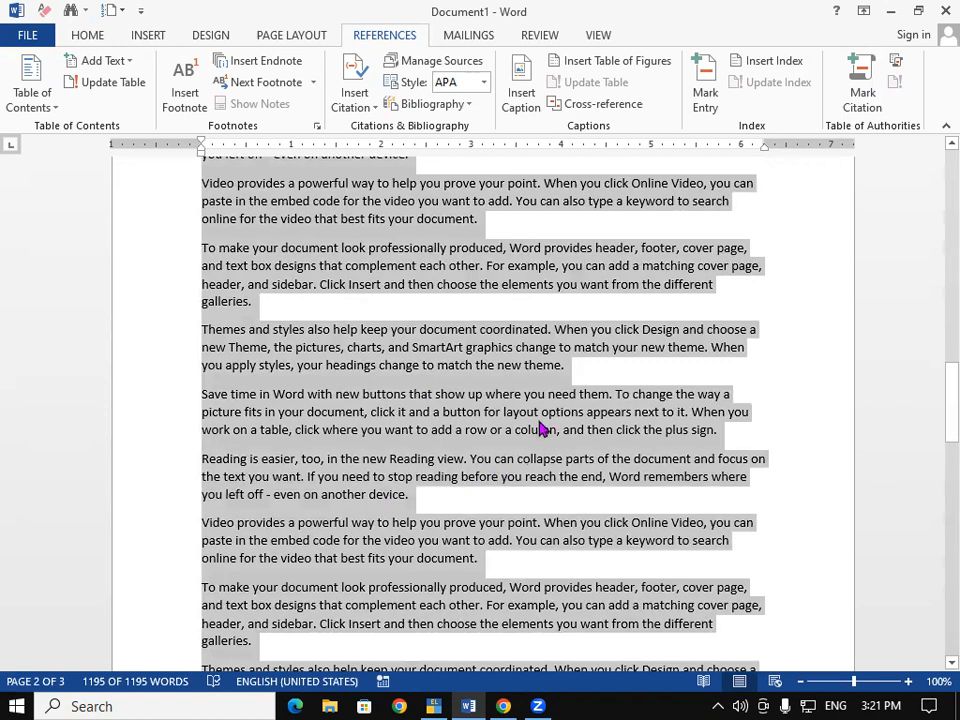
left_click(586, 375)
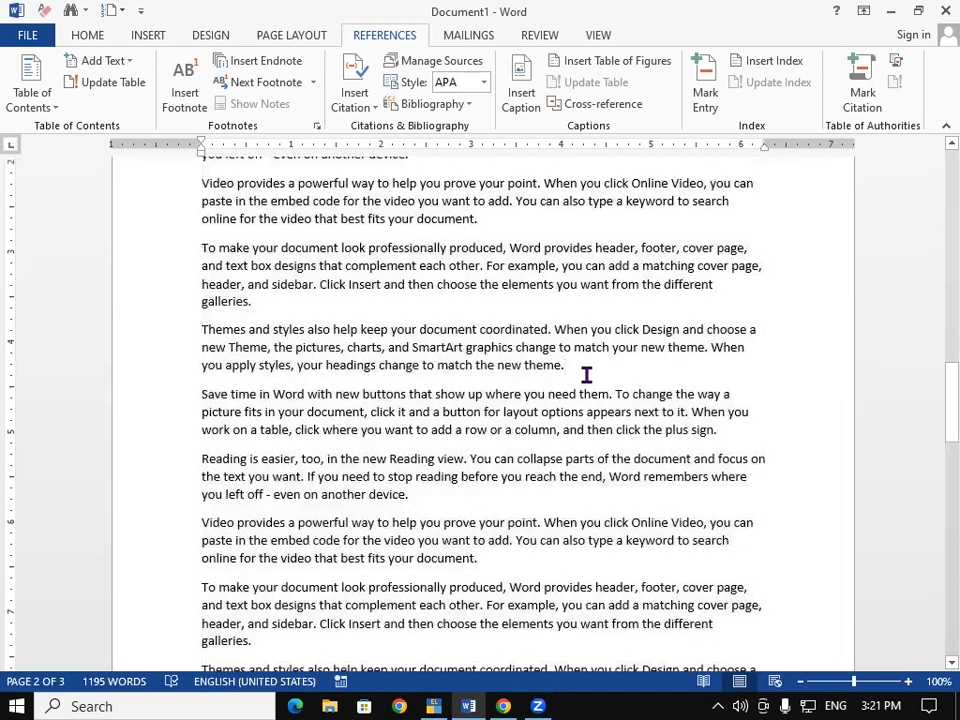
key("ctrl+v")
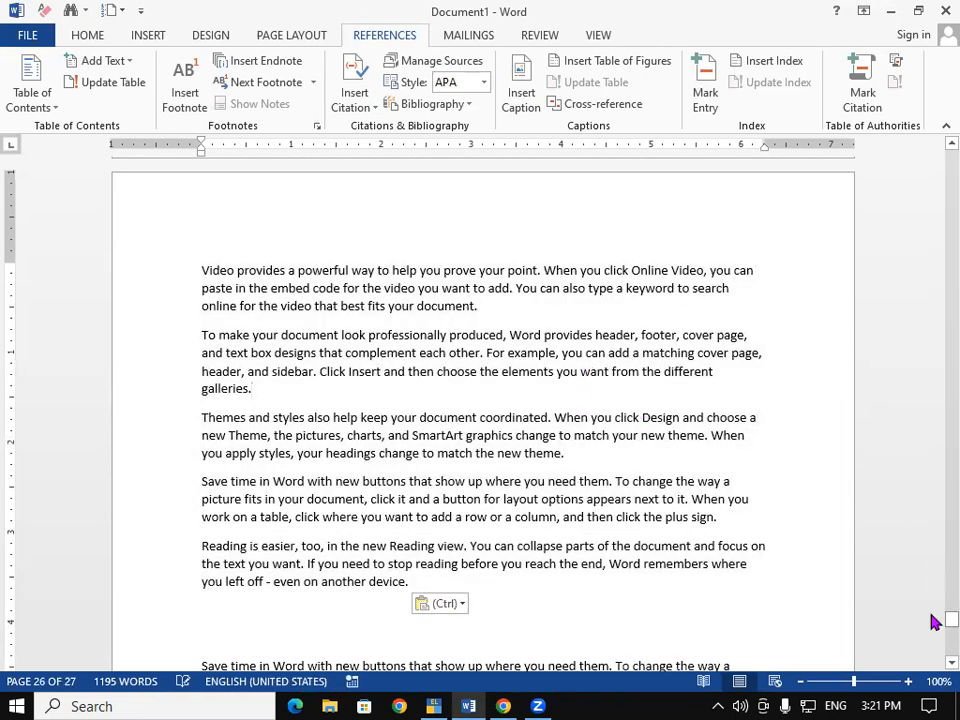
- Add the title "LESSON 1" on a new line at the start of the document, shifted towards the page centre
left_click_drag(950, 620, 928, 130)
left_click(199, 267)
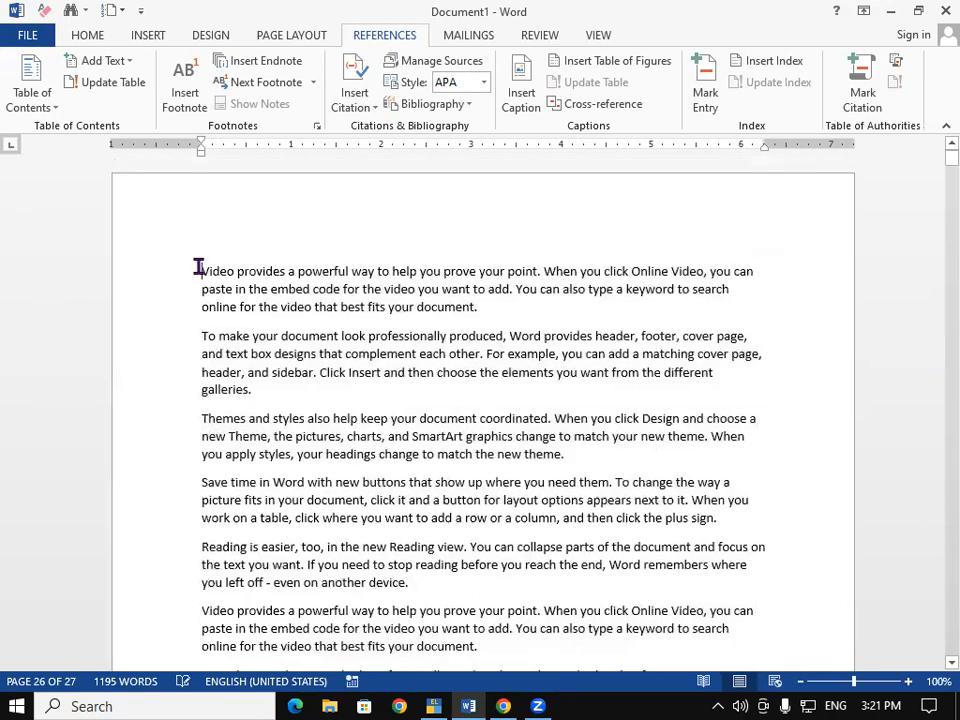
key("Return")
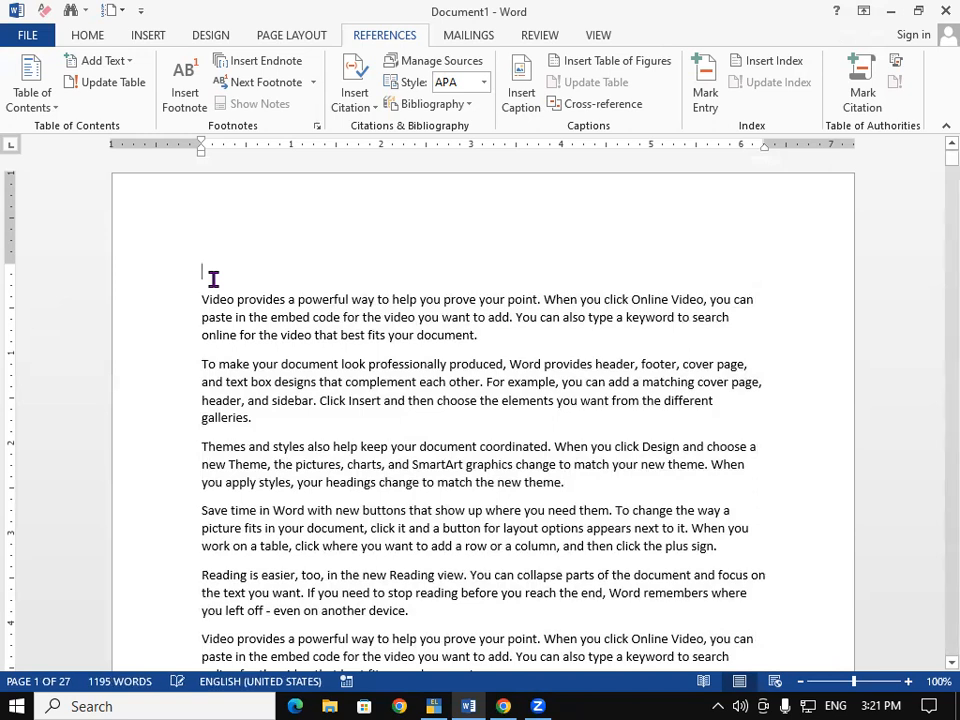
type("LESS")
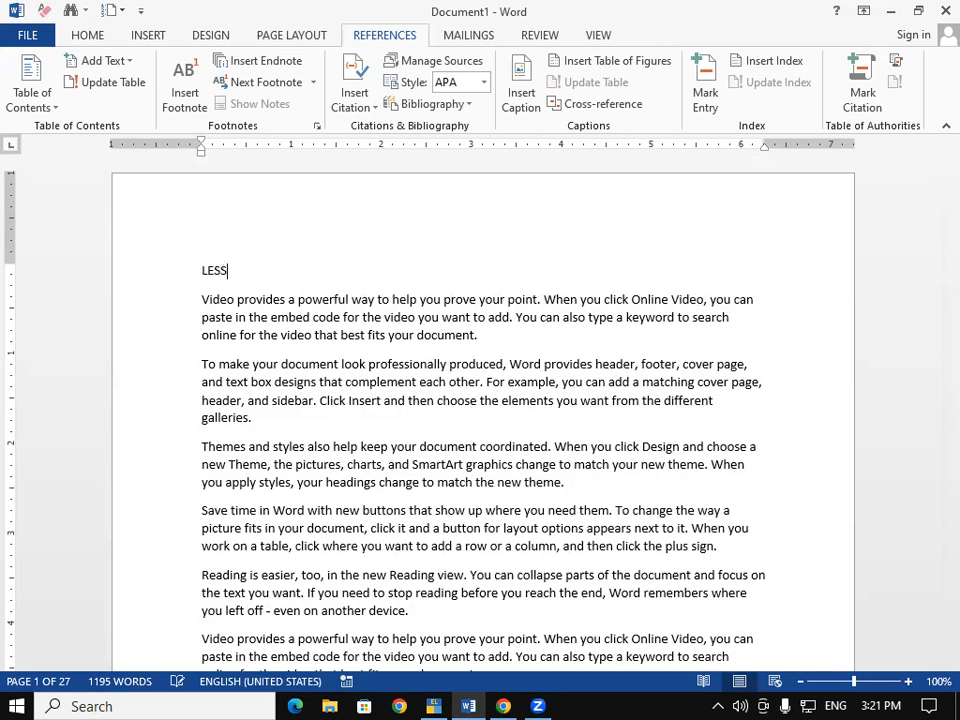
type("ON 1")
left_click(197, 270)
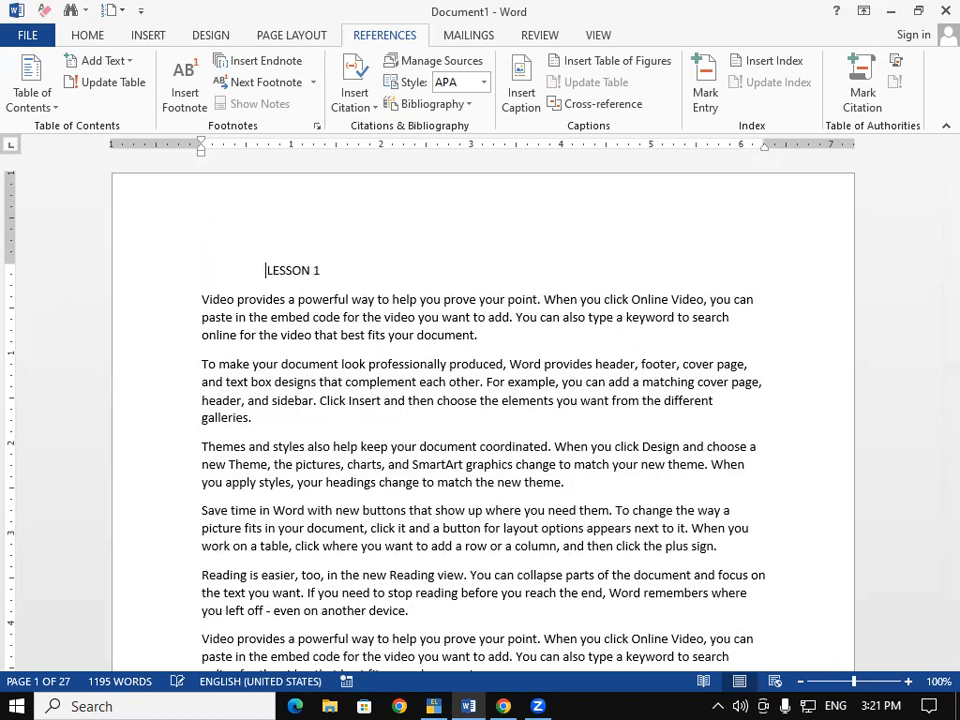
triple_click(322, 270)
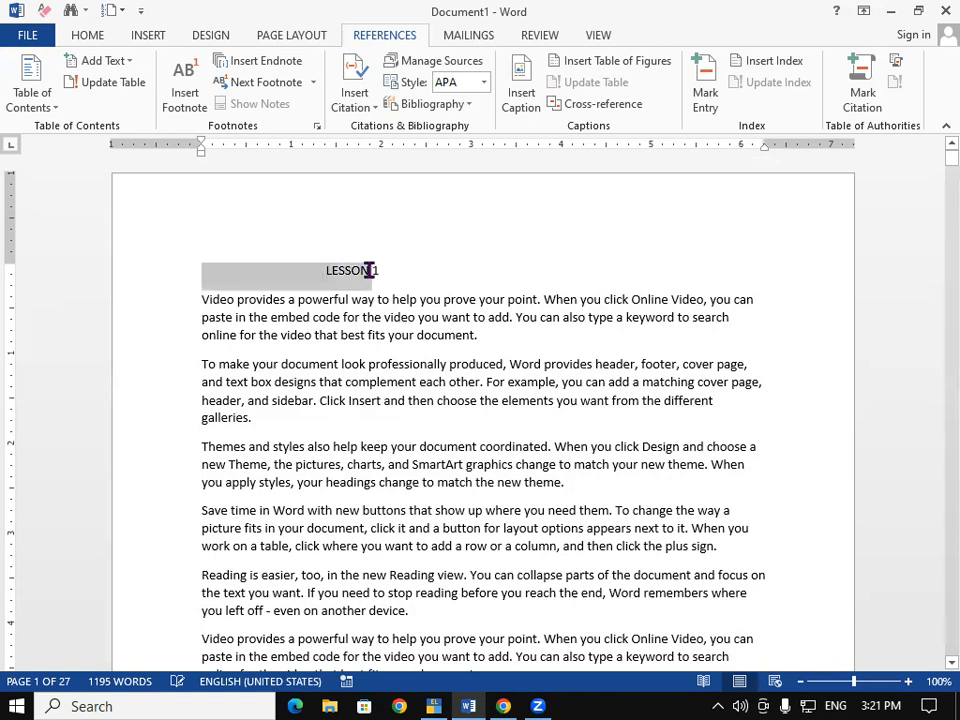
left_click(455, 272)
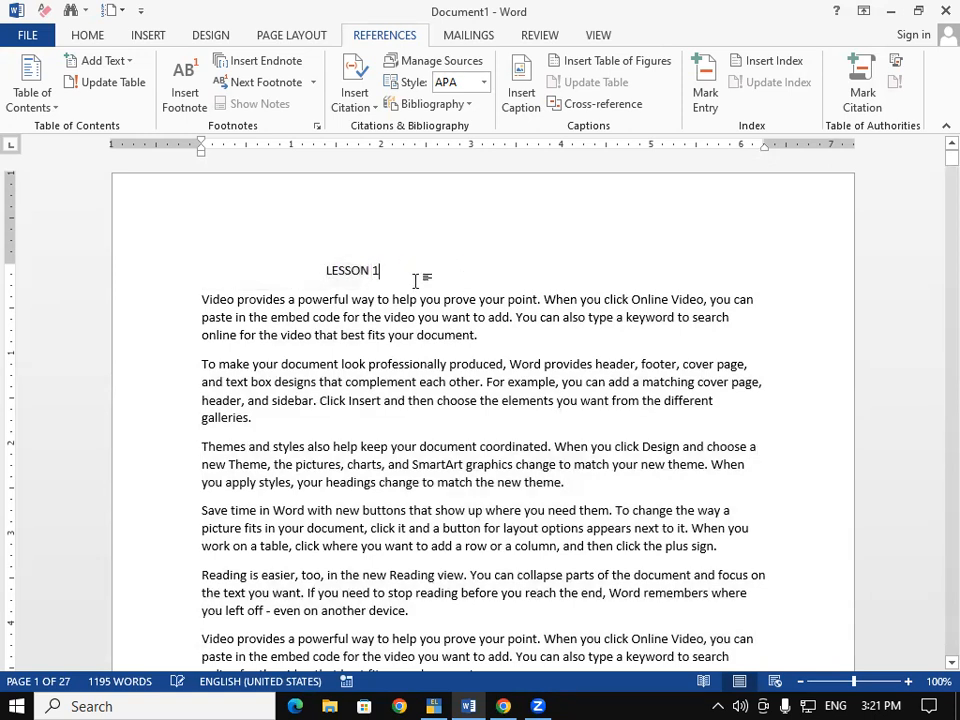
- Add the heading "INTRODUCTION OF COMPUTER" below the "LESSON 1" title, leaving one empty line between them
key("Return")
key("Return")
type("IN")
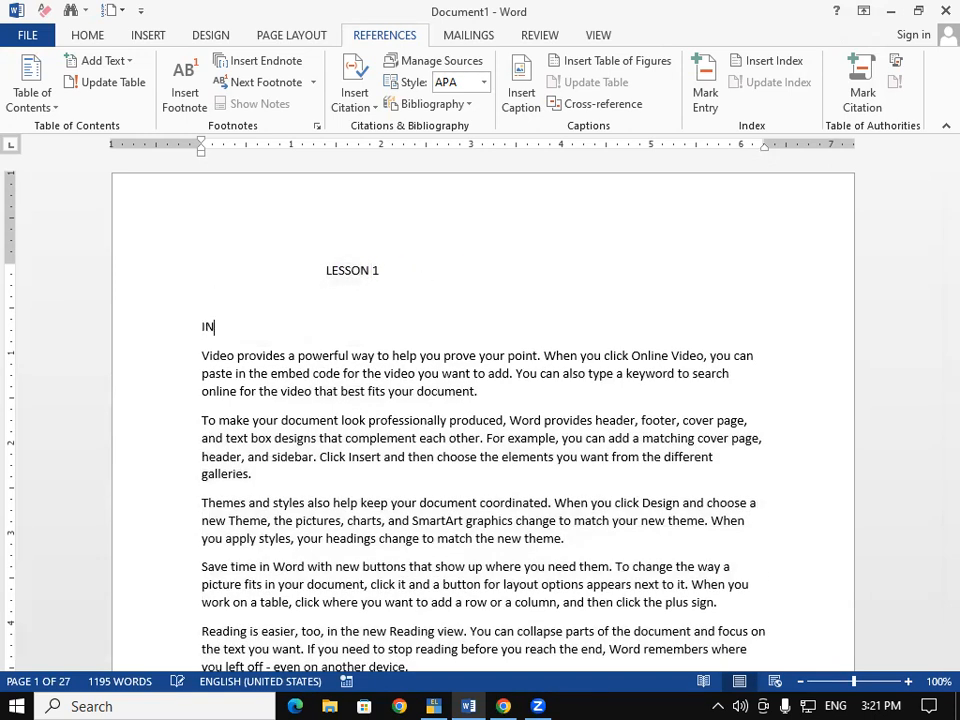
type("TRODU")
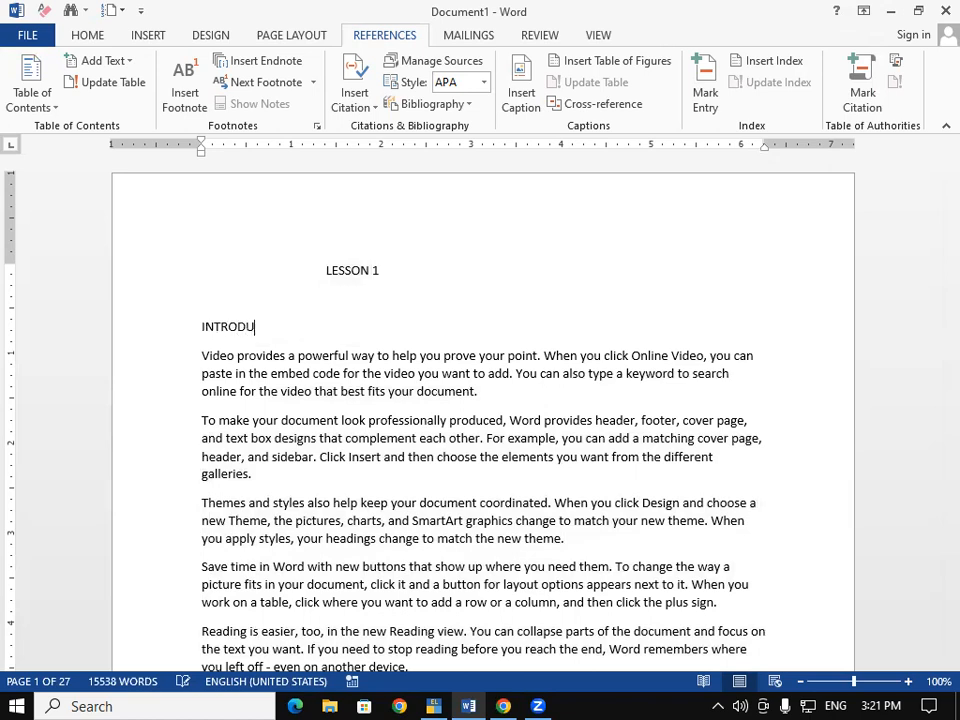
type("CTION OF COMPUTER")
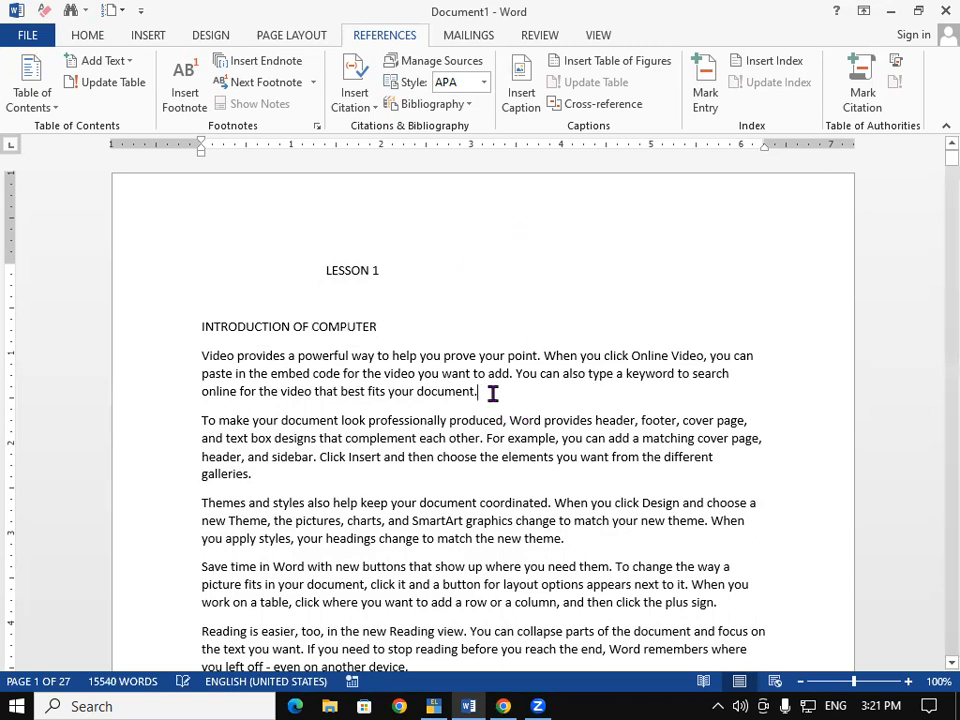
key("Return")
key("Return")
key("Return")
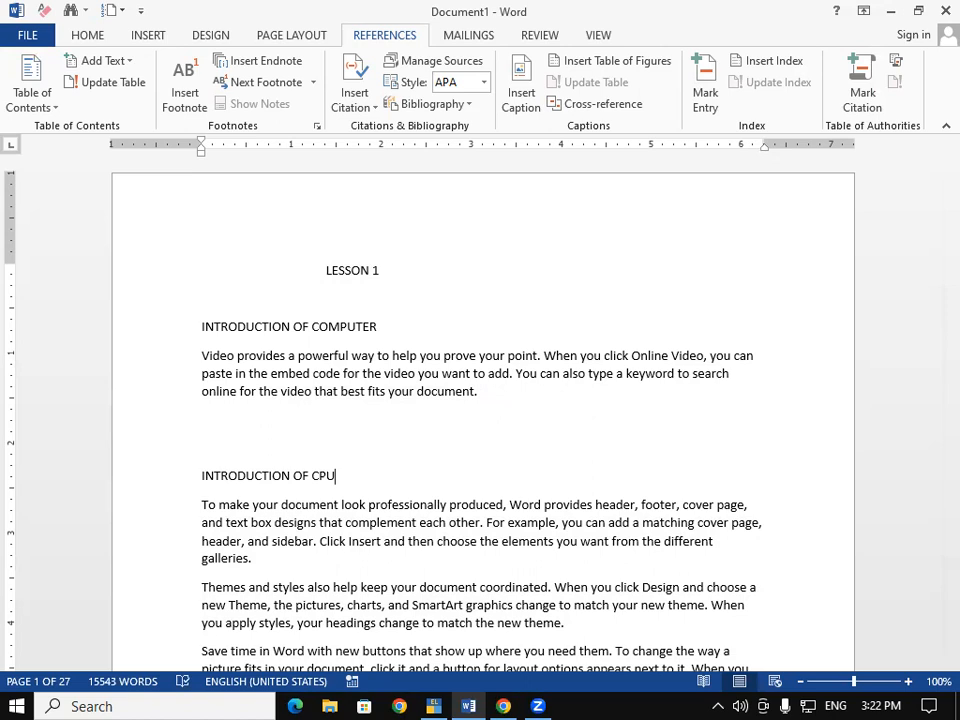
key("BackSpace")
key("BackSpace")
key("BackSpace")
key("BackSpace")
key("BackSpace")
key("BackSpace")
key("BackSpace")
key("BackSpace")
key("BackSpace")
key("BackSpace")
key("BackSpace")
key("BackSpace")
key("BackSpace")
key("BackSpace")
key("BackSpace")
key("BackSpace")
key("BackSpace")
key("BackSpace")
key("BackSpace")
key("BackSpace")
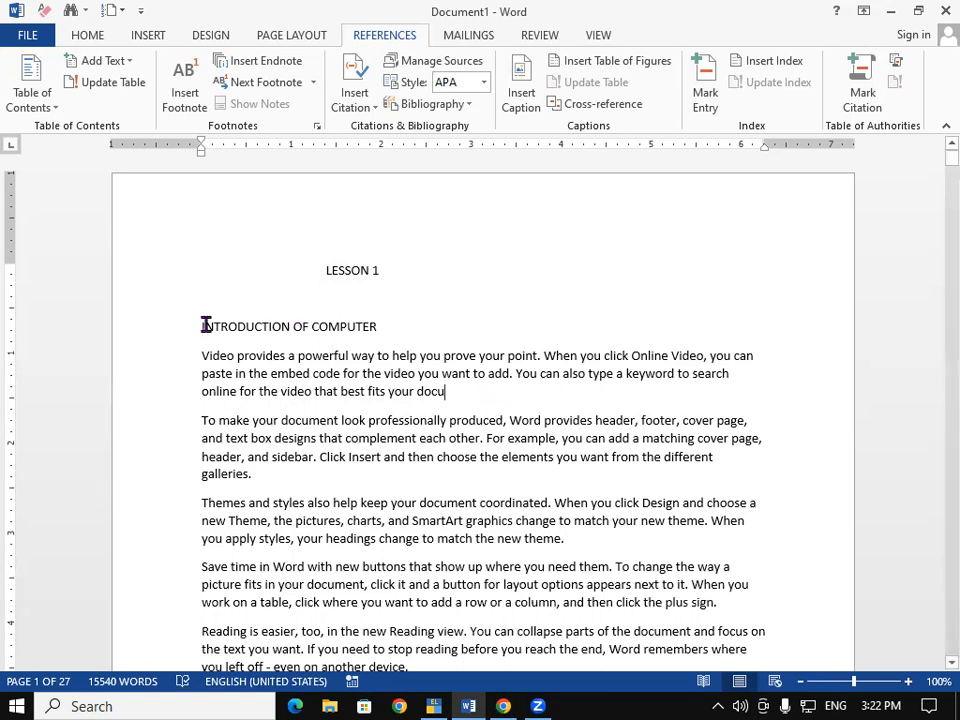
- Enlarge the "INTRODUCTION OF COMPUTER" heading to just above 18 pt and make it bold
left_click_drag(200, 324, 366, 321)
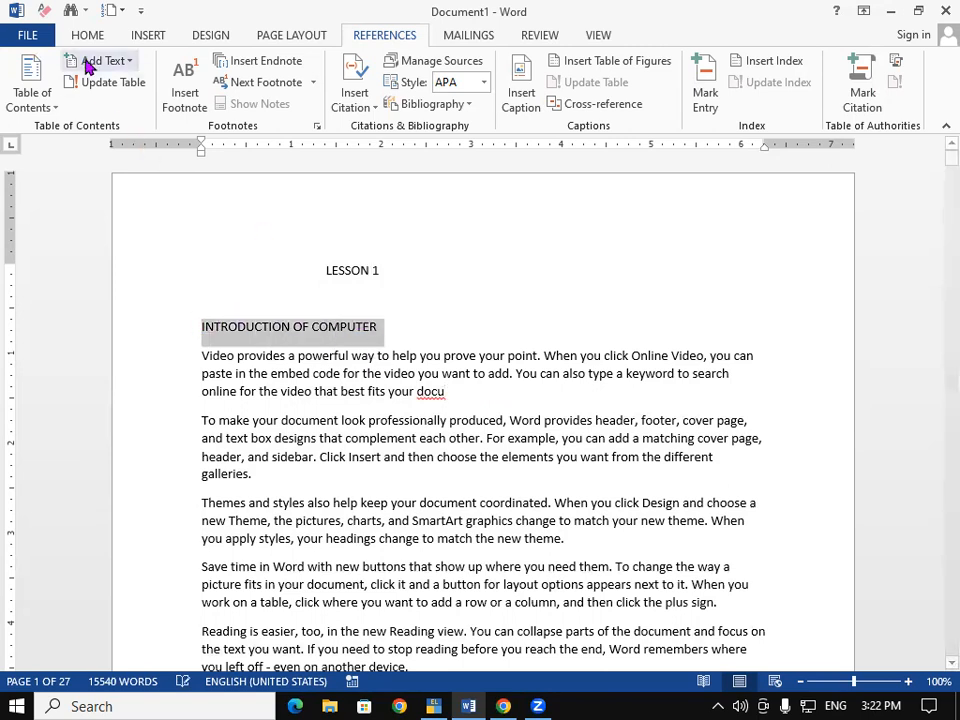
left_click(97, 40)
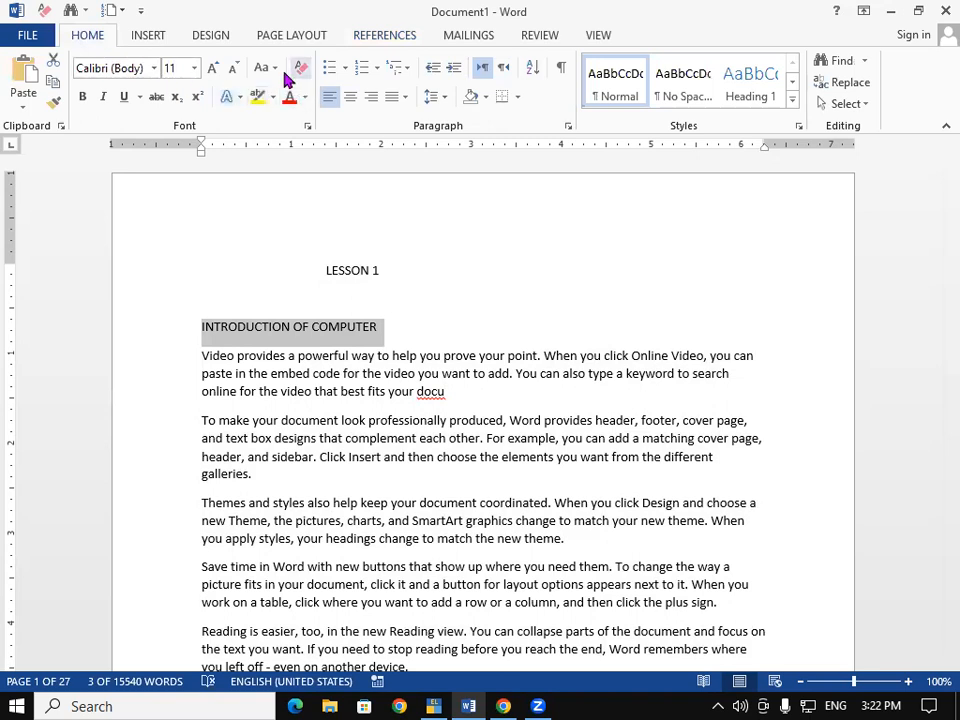
left_click(212, 68)
left_click(212, 68)
left_click(212, 68)
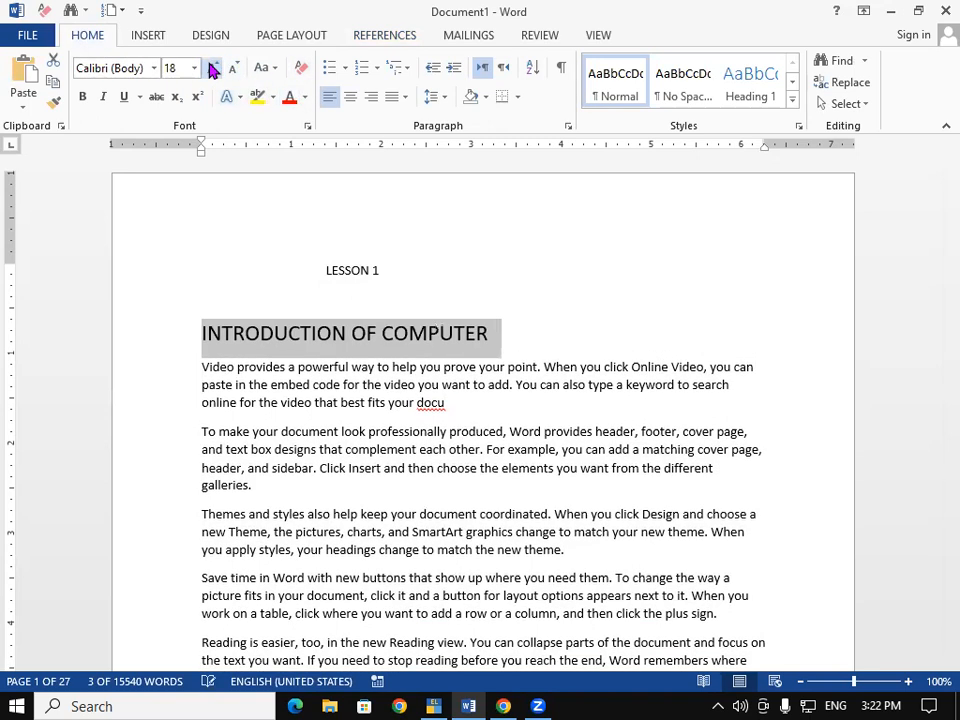
left_click(212, 68)
left_click(212, 68)
left_click(83, 97)
- Format the "LESSON 1" title as 22 pt, bold and red
left_click_drag(326, 270, 386, 272)
left_click(212, 68)
left_click(212, 68)
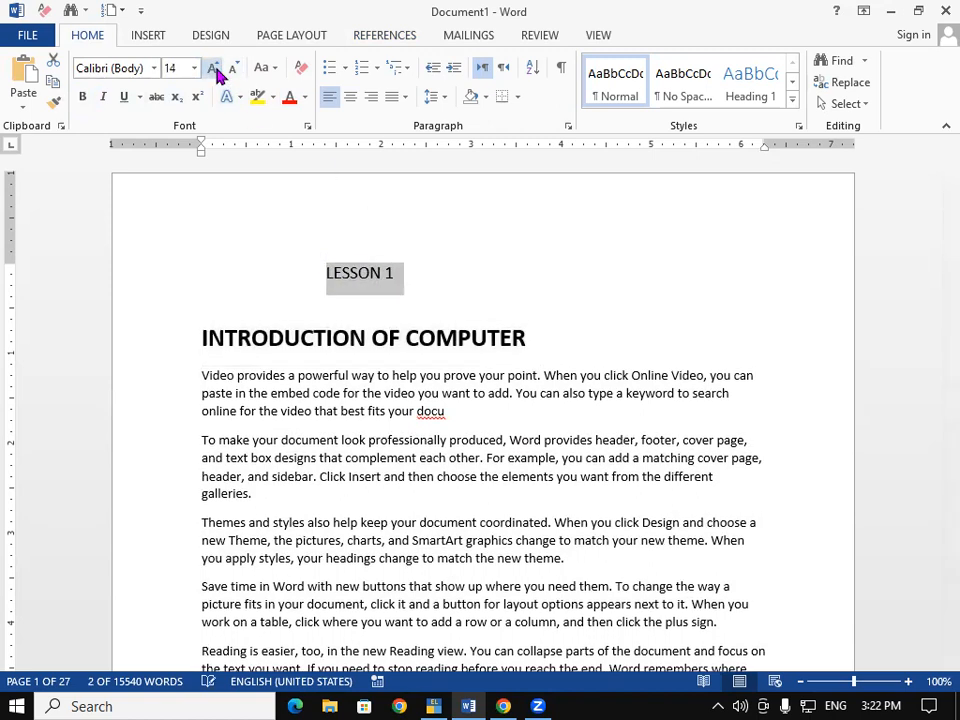
left_click(212, 68)
left_click(212, 68)
left_click(212, 68)
left_click(212, 68)
left_click(83, 97)
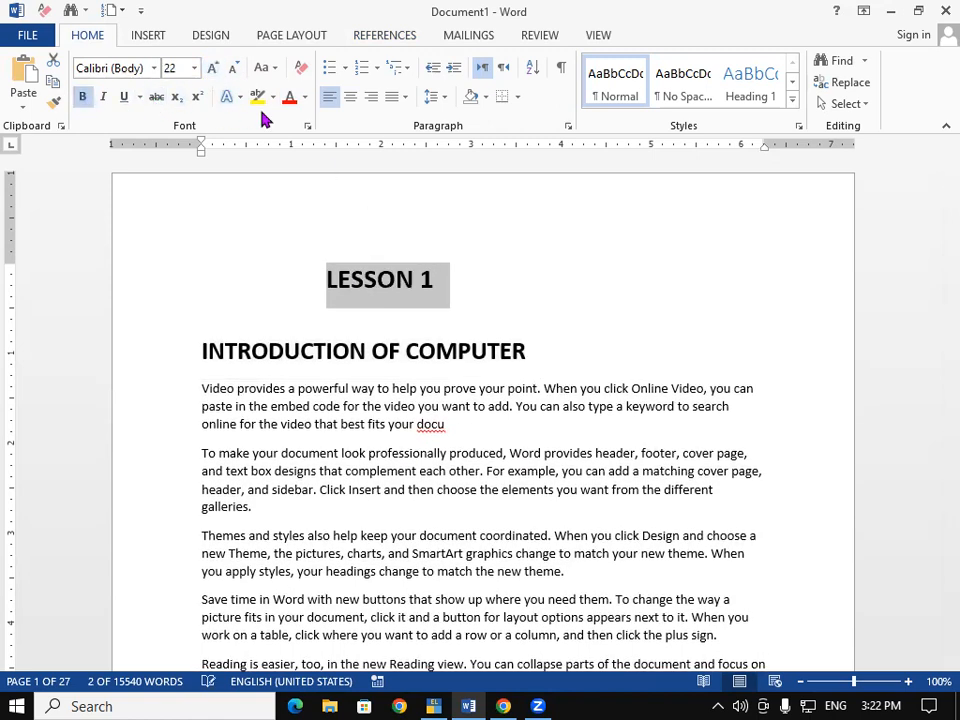
left_click(291, 98)
left_click(514, 389)
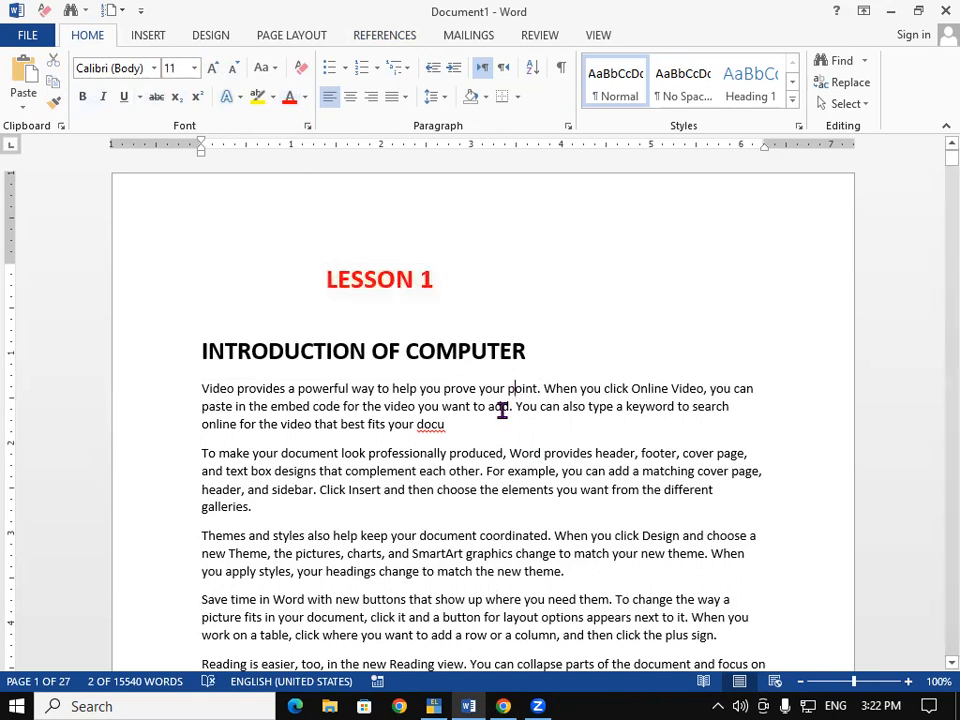
- Complete the cut-off word "docu" to "document" at the end of the first paragraph
scroll(494, 450, "down", 2)
scroll(494, 450, "down", 1)
left_click(445, 246)
type("M")
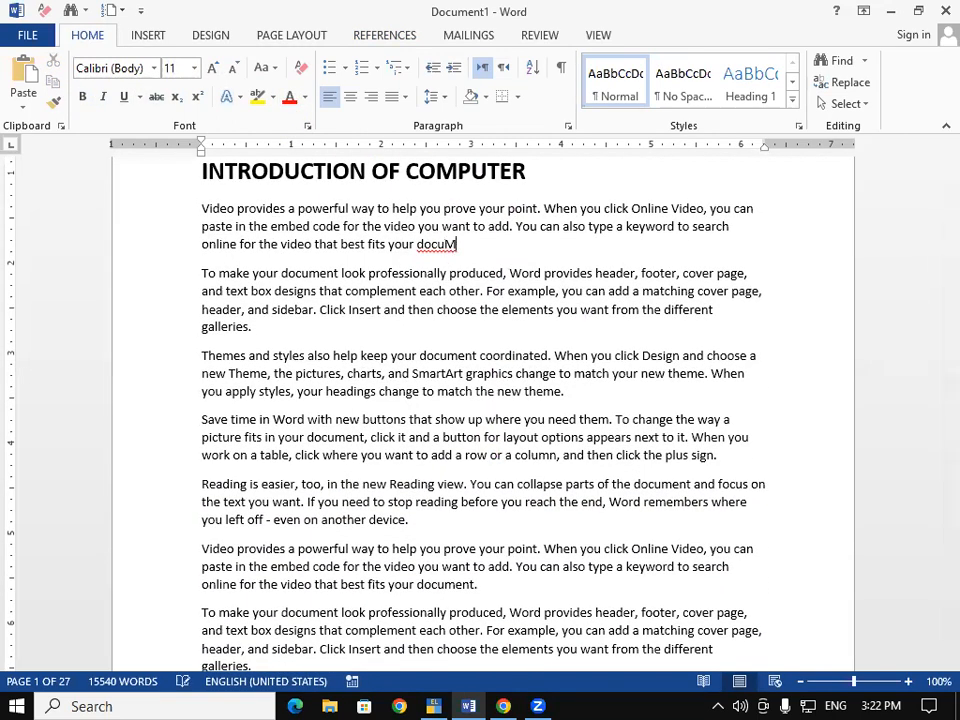
key("BackSpace")
type("ment")
- Add the heading "Introduction to operating system" on a new line at the start of page 2
scroll(614, 521, "down", 1)
scroll(614, 521, "down", 2)
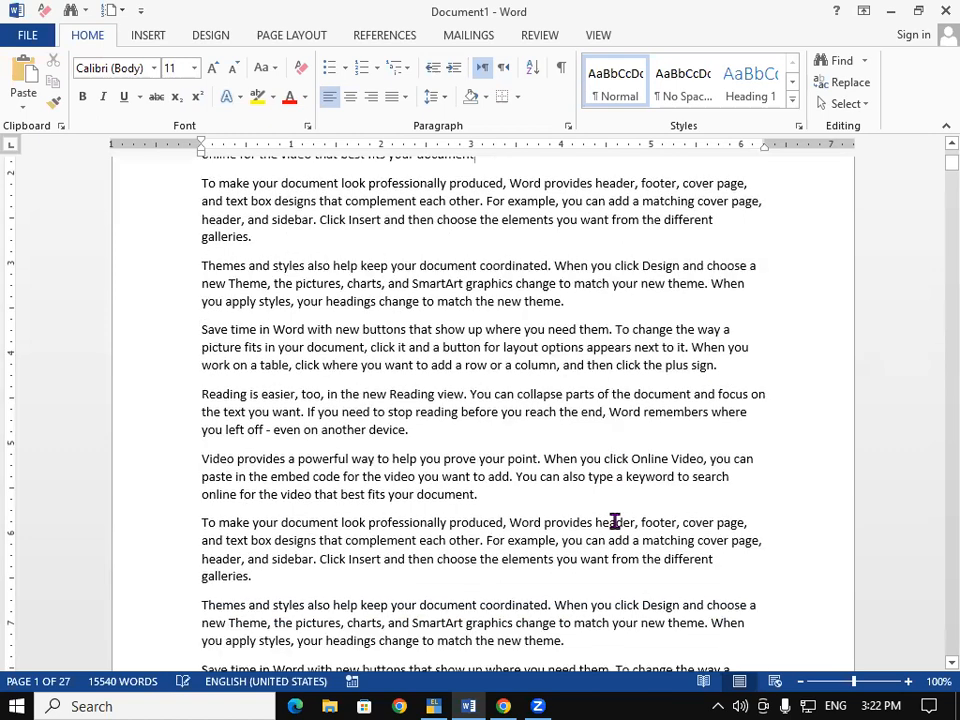
scroll(626, 501, "up", 5)
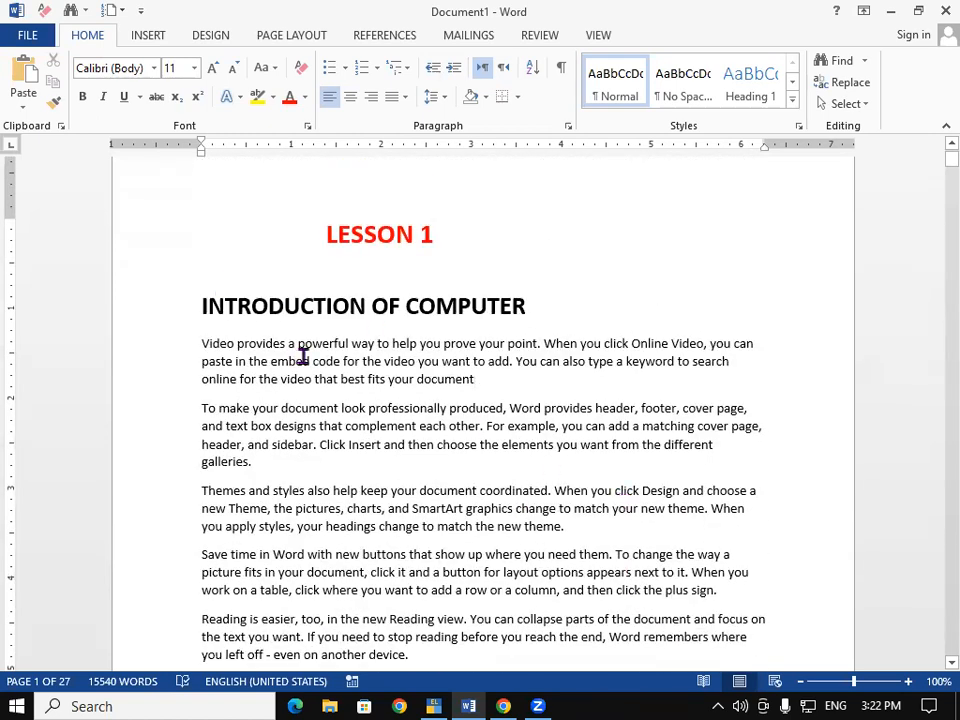
scroll(304, 354, "down", 4)
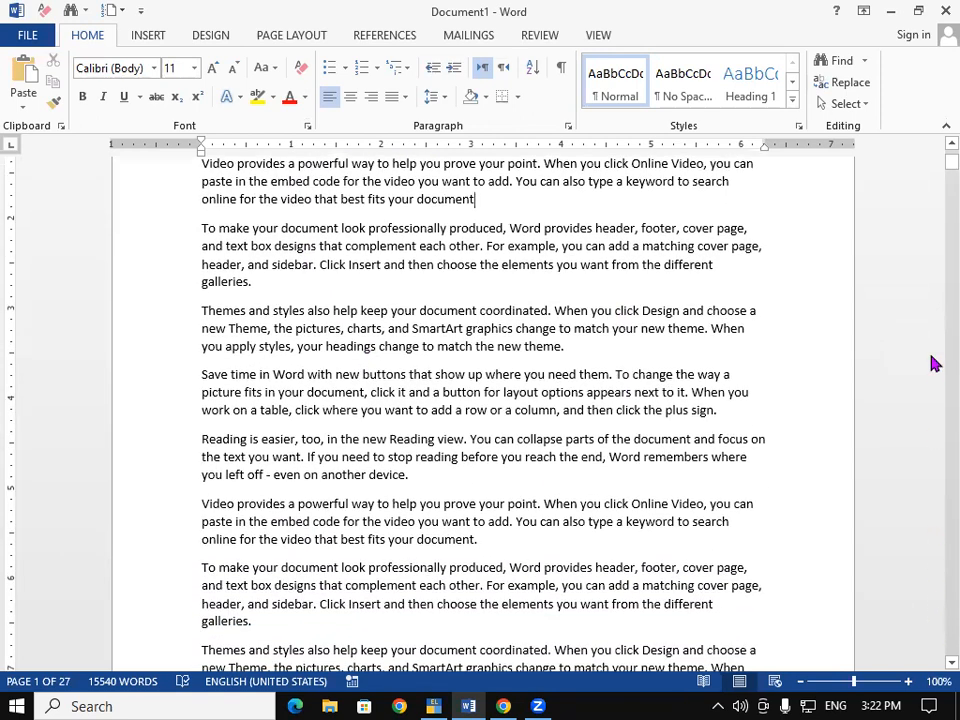
left_click_drag(936, 169, 936, 162)
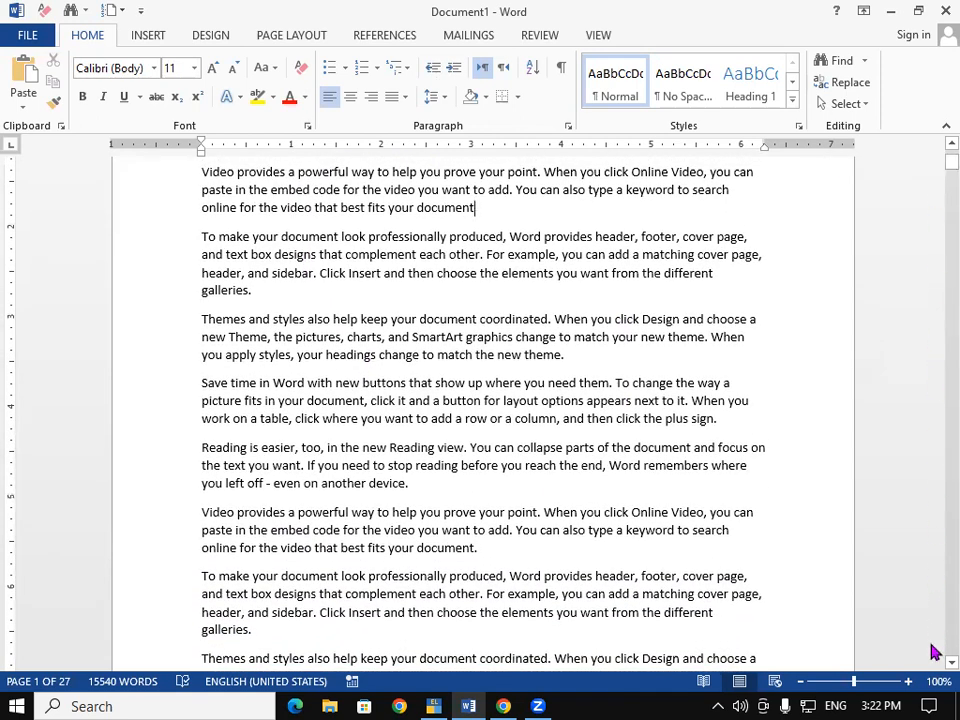
scroll(932, 665, "down", 2)
scroll(932, 668, "down", 10)
scroll(932, 668, "down", 3)
left_click(192, 396)
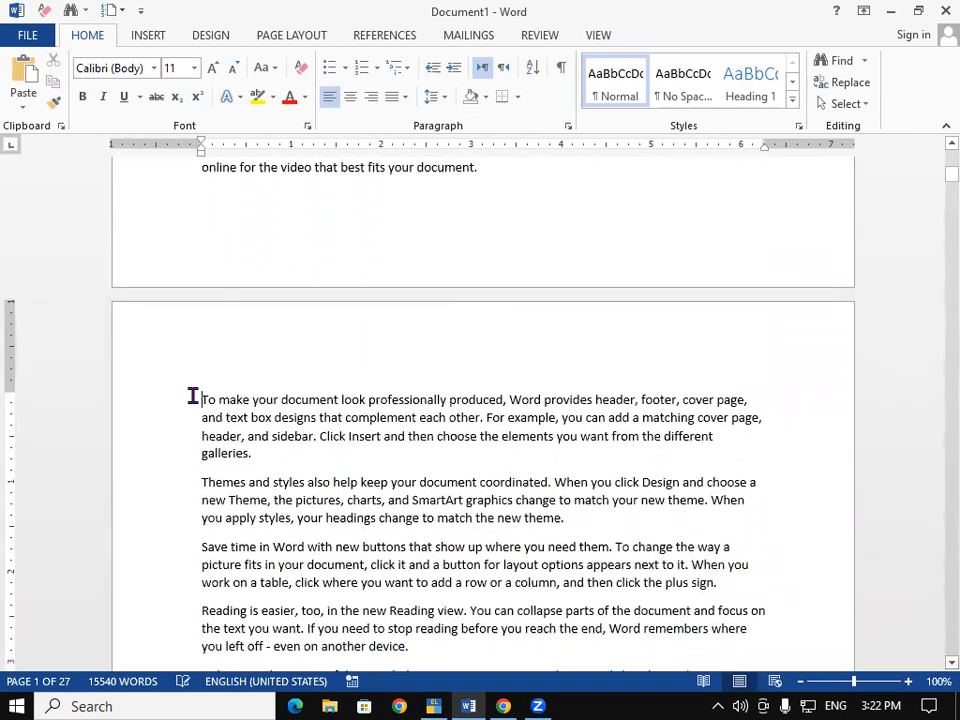
key("Return")
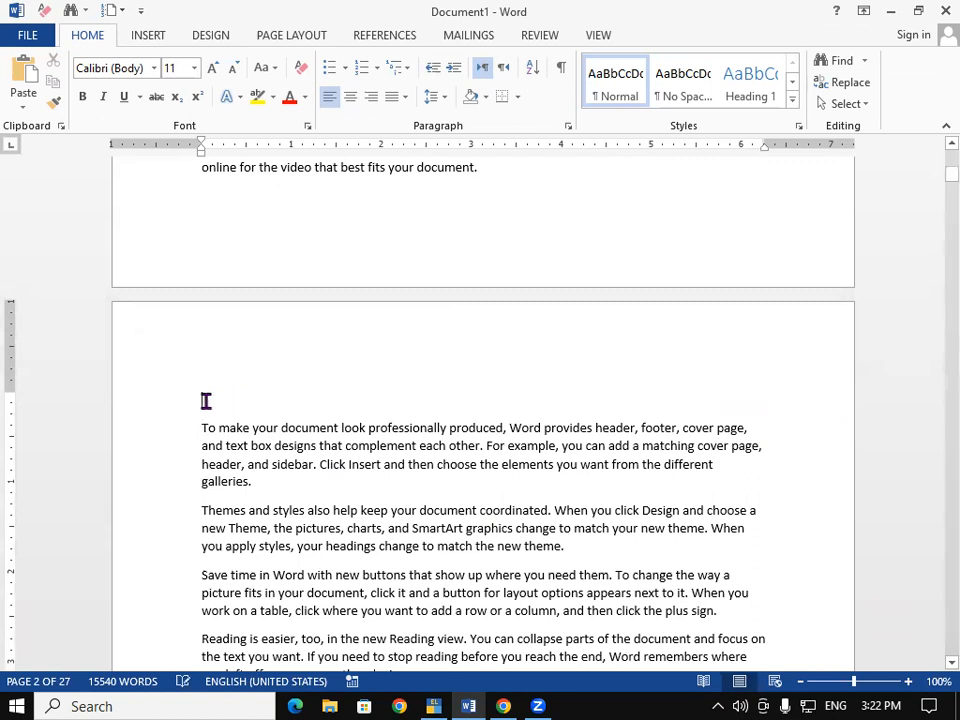
type("intro")
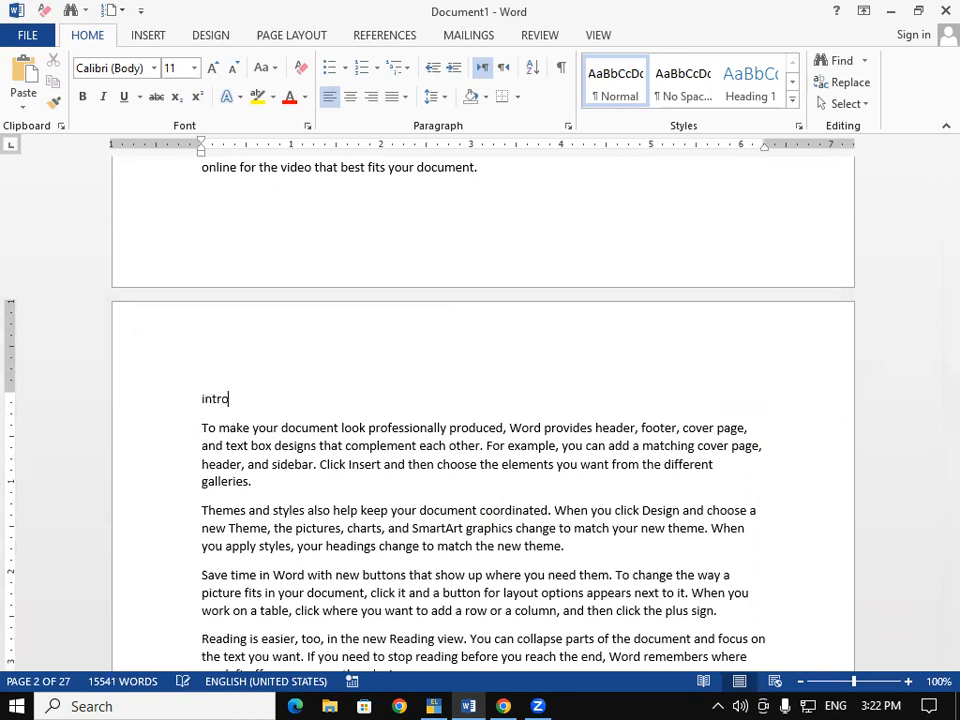
type("duction to o")
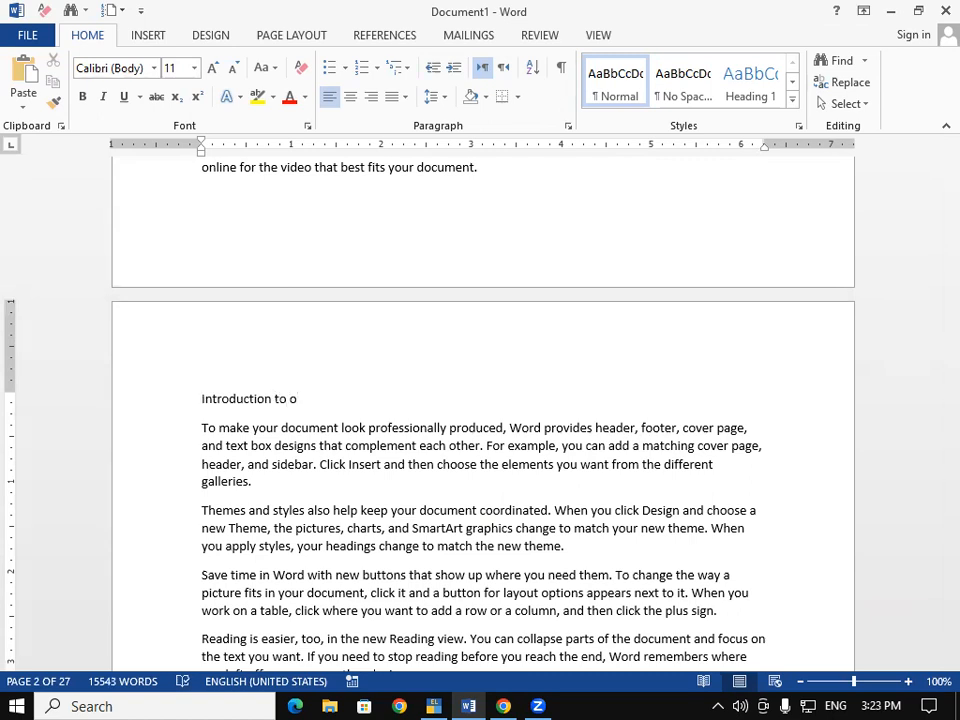
key("BackSpace")
key("BackSpace")
type("to o")
- Convert the page 2 heading to all uppercase and set its font size to 20 pt
left_click_drag(386, 399, 199, 399)
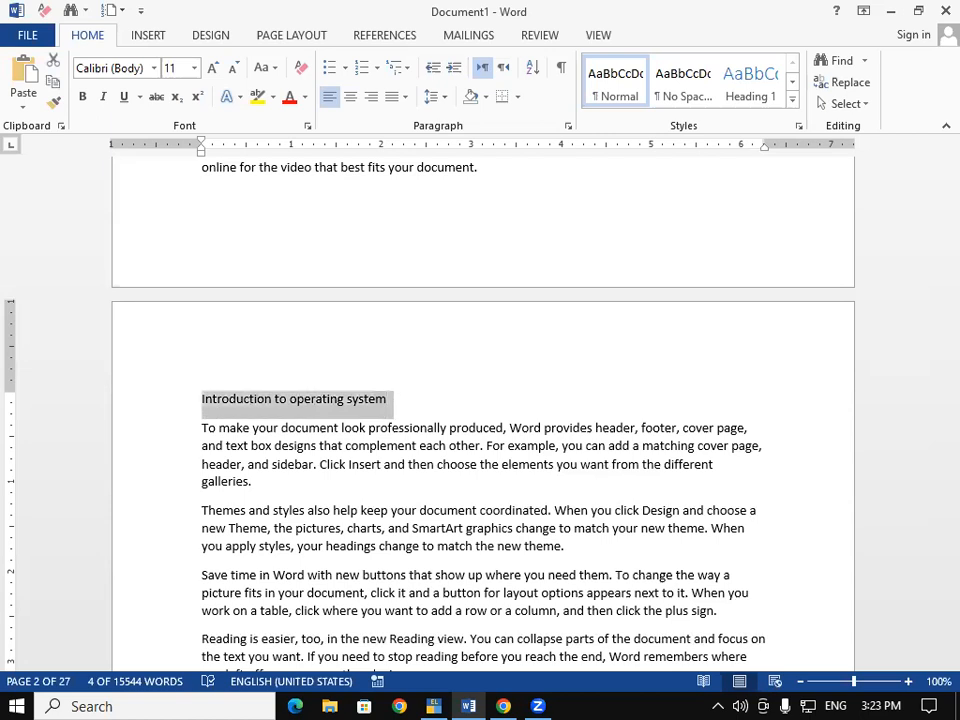
key("shift+F3")
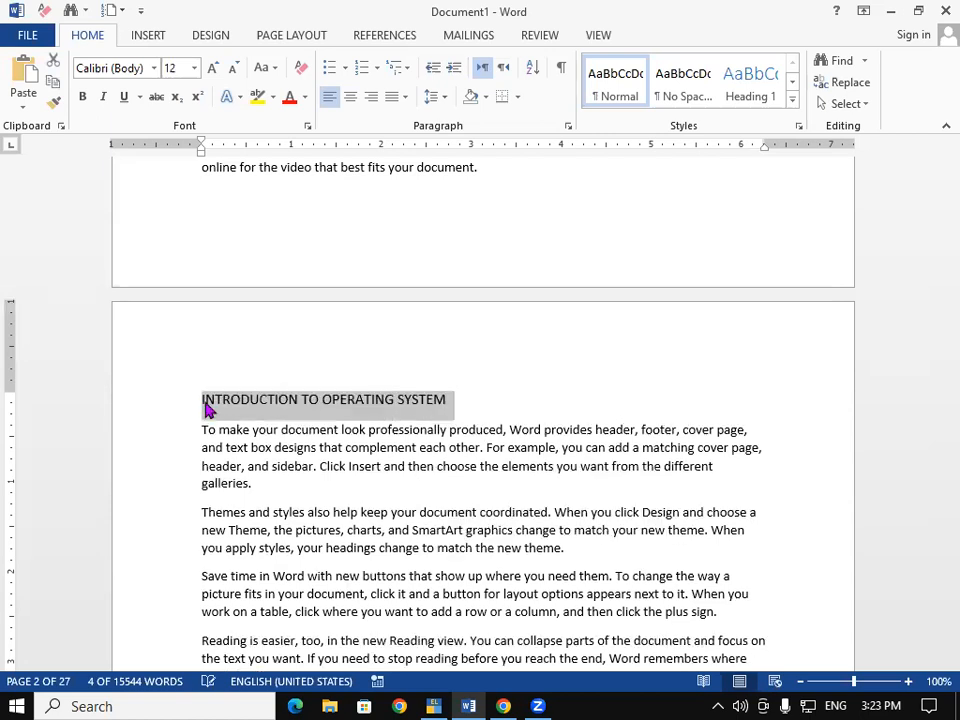
key("ctrl+shift+period")
key("ctrl+shift+period")
key("ctrl+shift+period")
key("ctrl+shift+period")
key("ctrl+shift+period")
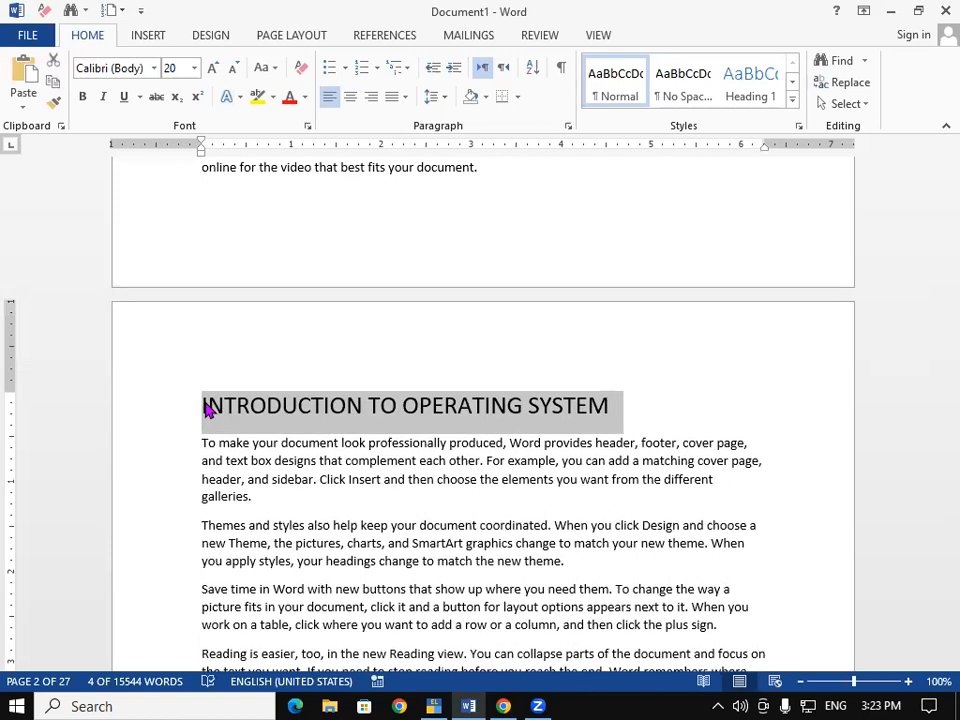
- Make the "INTRODUCTION TO OPERATING SYSTEM" heading on page 2 bold
key("ctrl+b")
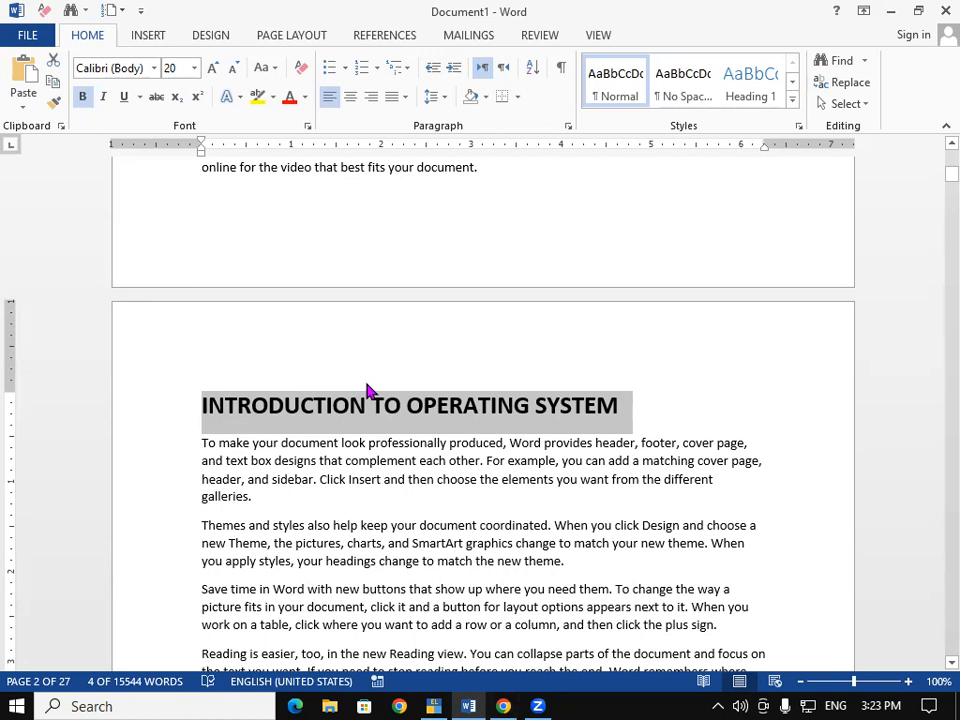
left_click(664, 443)
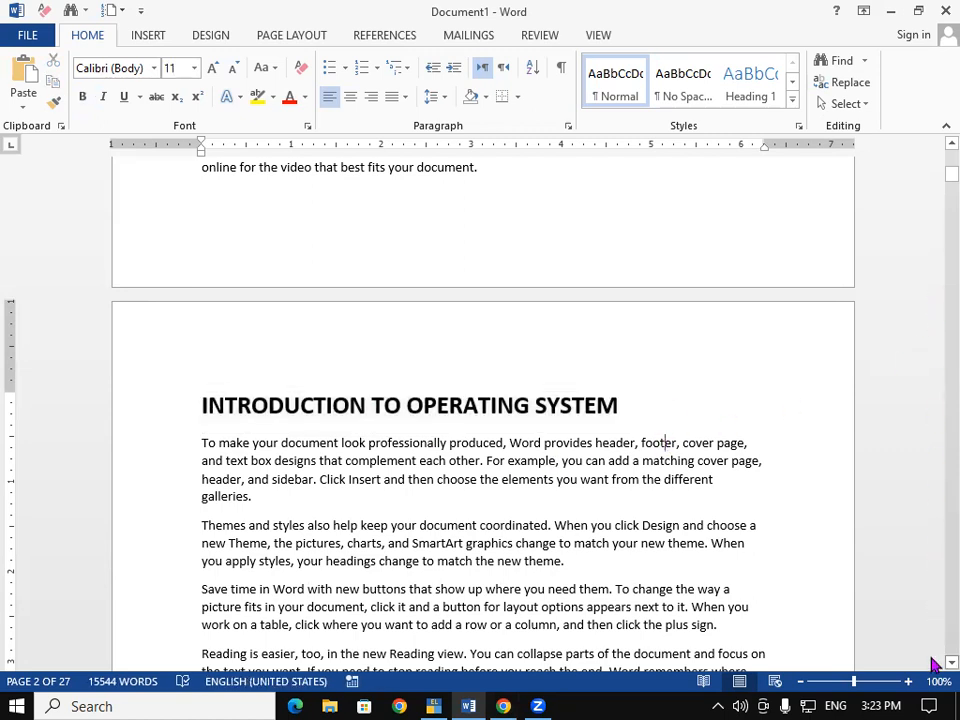
- Insert two blank lines at the start of page 3 and paste the heading "INTRODUCTION TO OPERATING SYSTEM" there
scroll(931, 662, "down", 15)
scroll(931, 662, "down", 8)
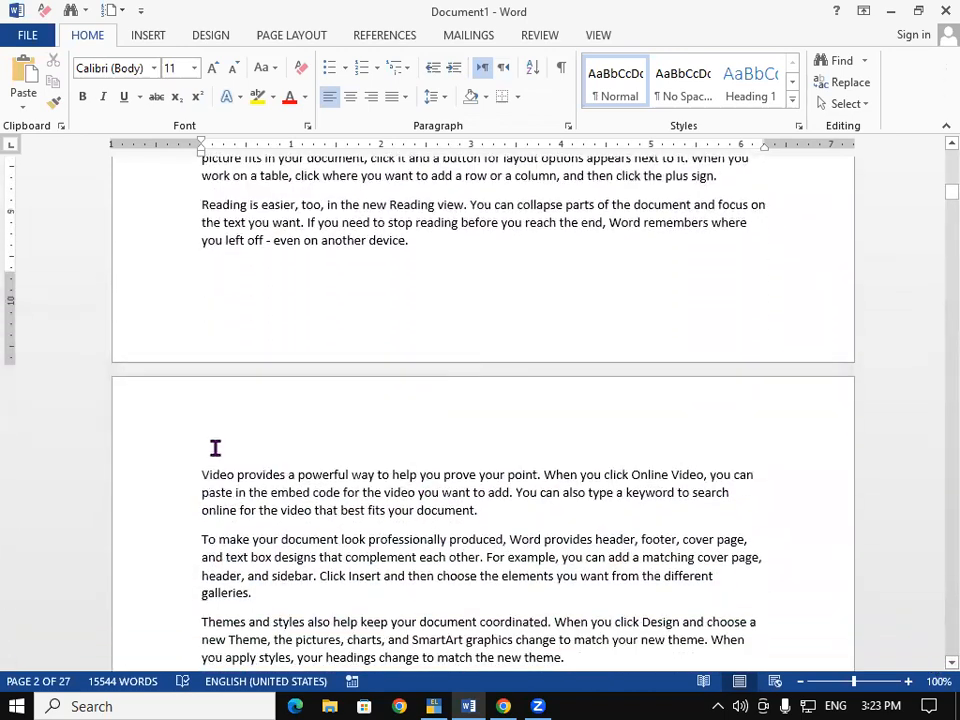
left_click(200, 474)
key("Return")
key("Return")
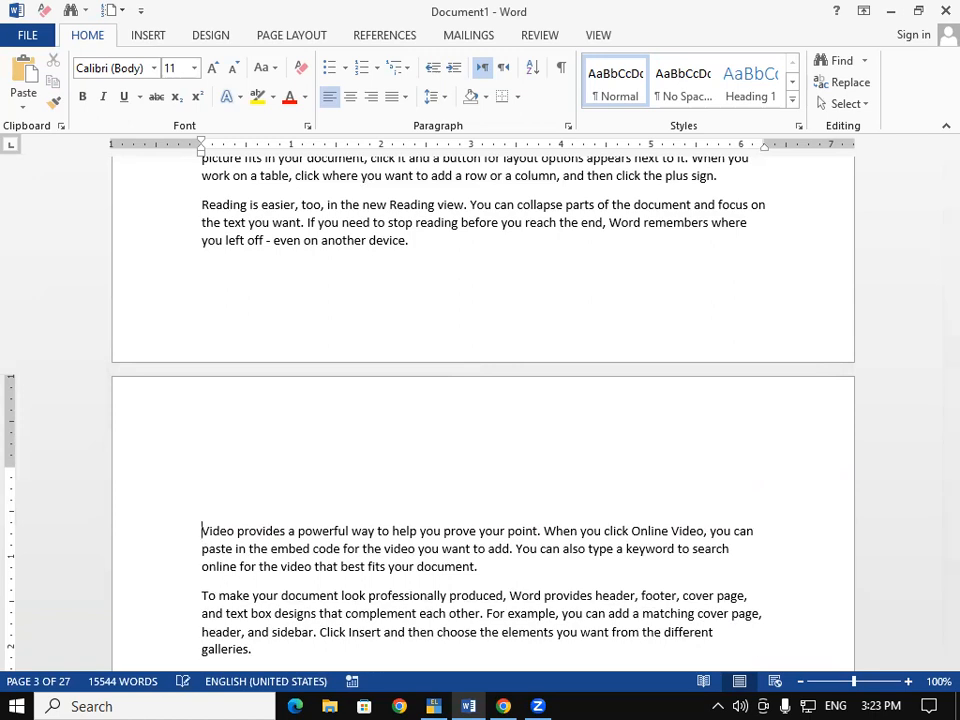
left_click(219, 497)
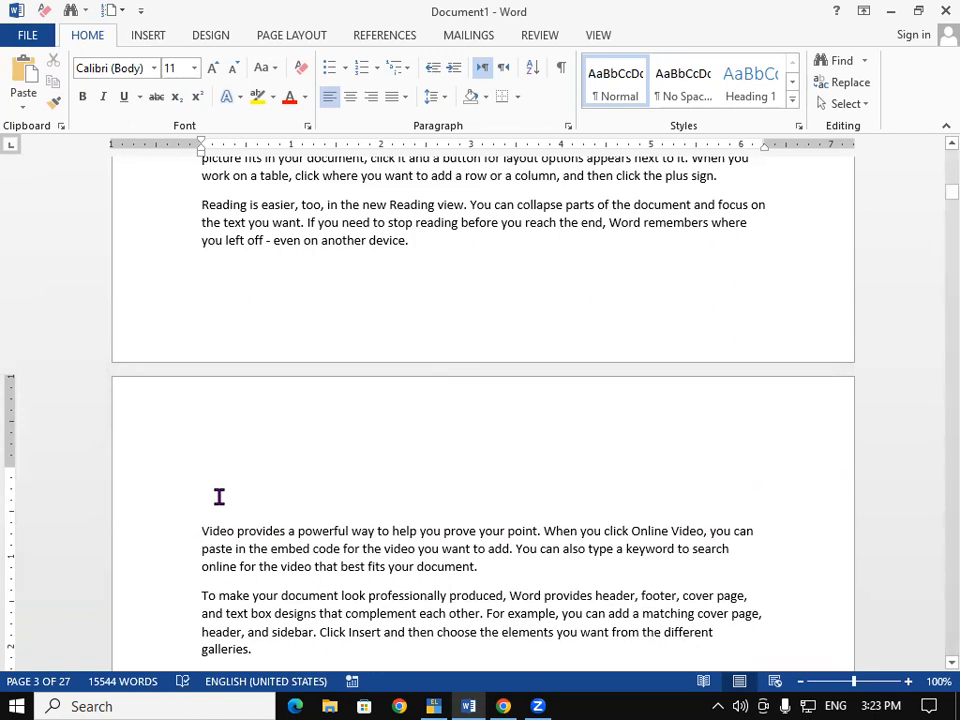
type("INTRODUCTION TO OPERATING SYSTEM")
- Replace "TO OPERATING SYSTEM" in the page 3 heading with "of mouse"
left_click(618, 509)
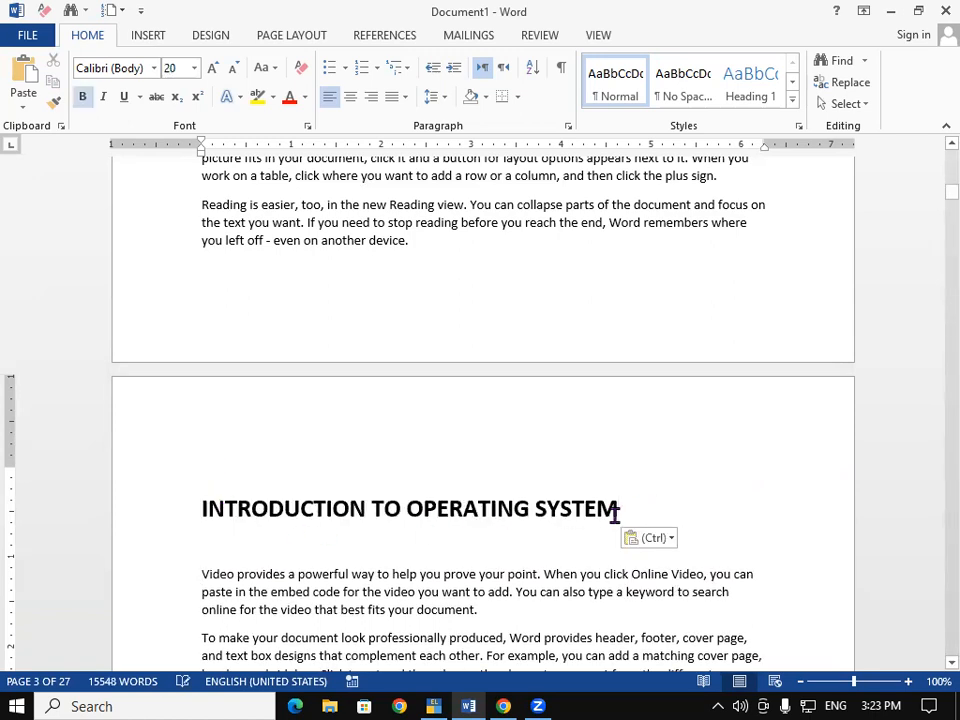
key("BackSpace")
key("BackSpace")
key("BackSpace")
key("BackSpace")
key("BackSpace")
key("BackSpace")
key("BackSpace")
key("BackSpace")
key("BackSpace")
key("BackSpace")
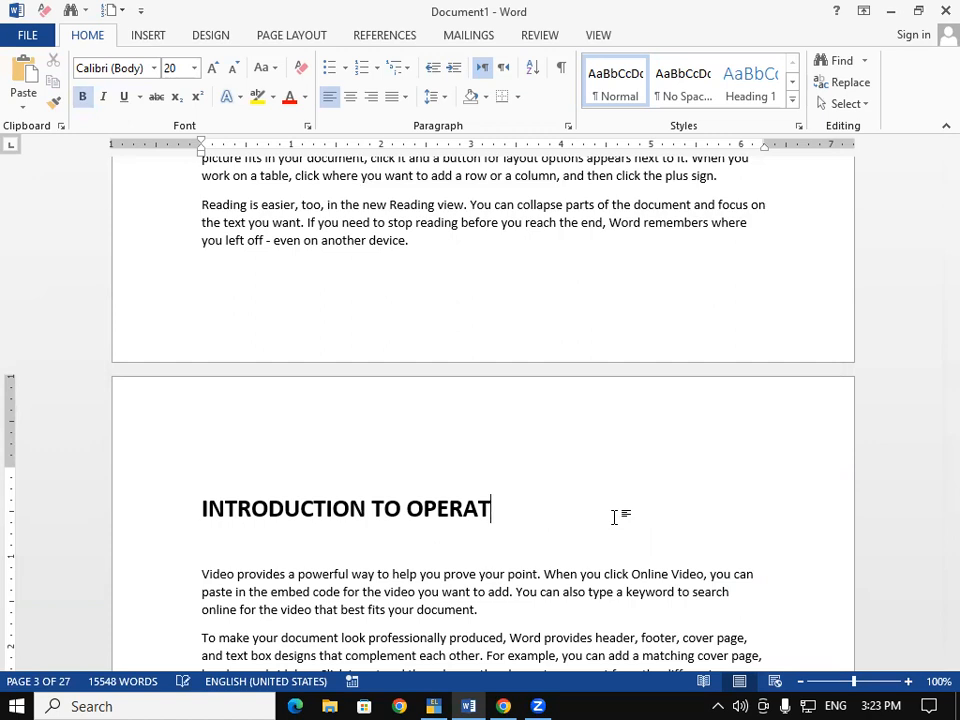
key("BackSpace")
key("BackSpace")
key("BackSpace")
key("BackSpace")
key("BackSpace")
key("BackSpace")
key("BackSpace")
key("BackSpace")
key("BackSpace")
key("BackSpace")
type("of mouse")
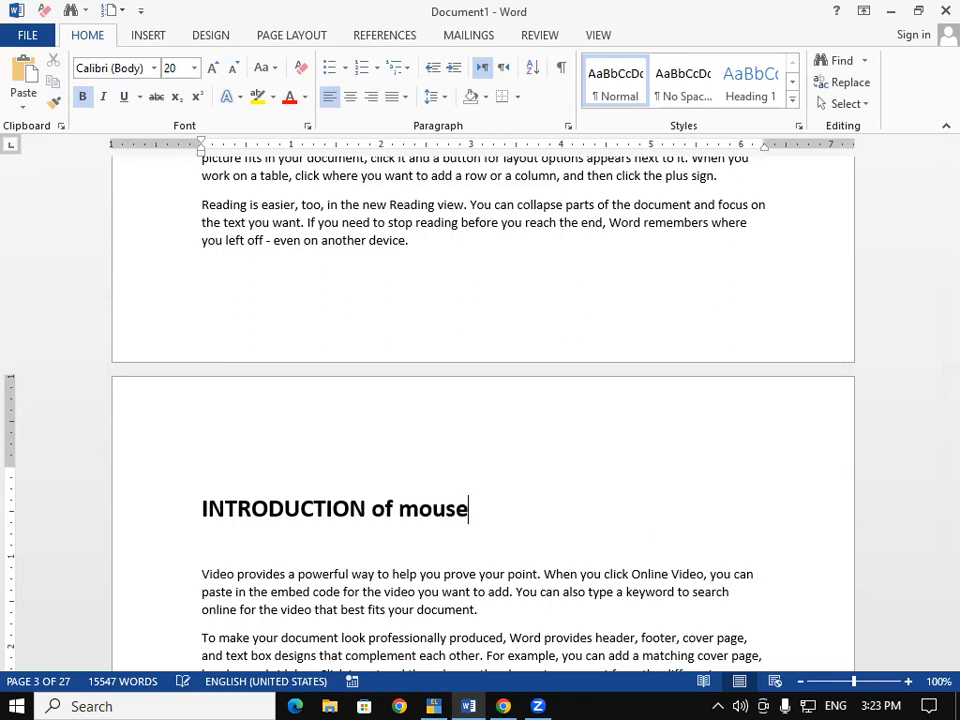
- Convert the words "of mouse" in the page 3 heading to all uppercase
key("shift+Left")
key("shift+Left")
key("shift+Left")
key("shift+Left")
key("shift+Left")
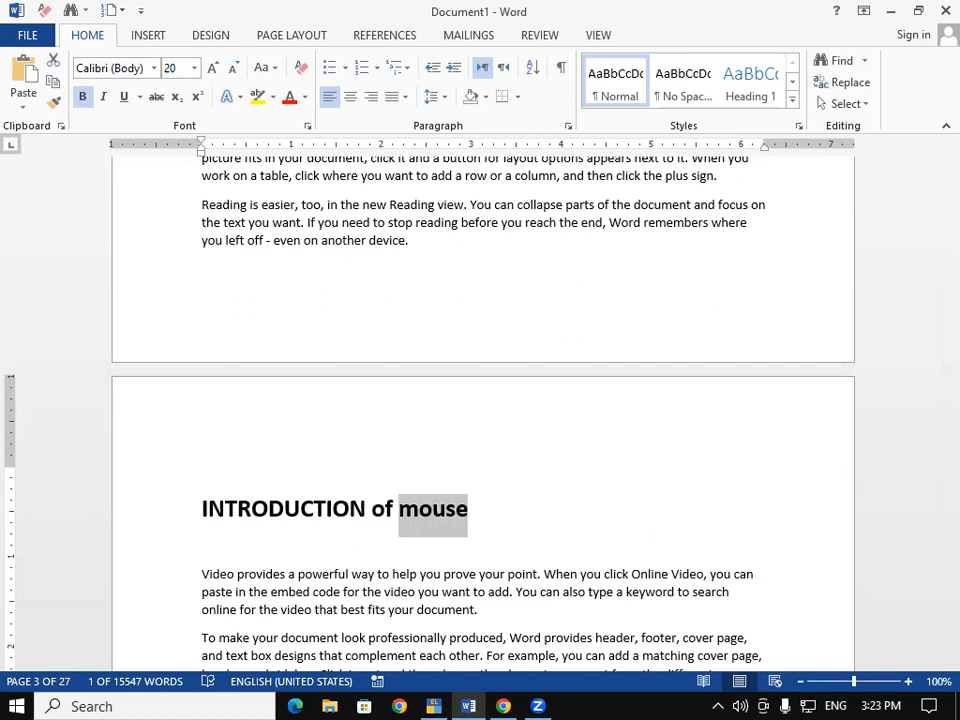
key("shift+Left")
key("shift+Left")
key("shift+Left")
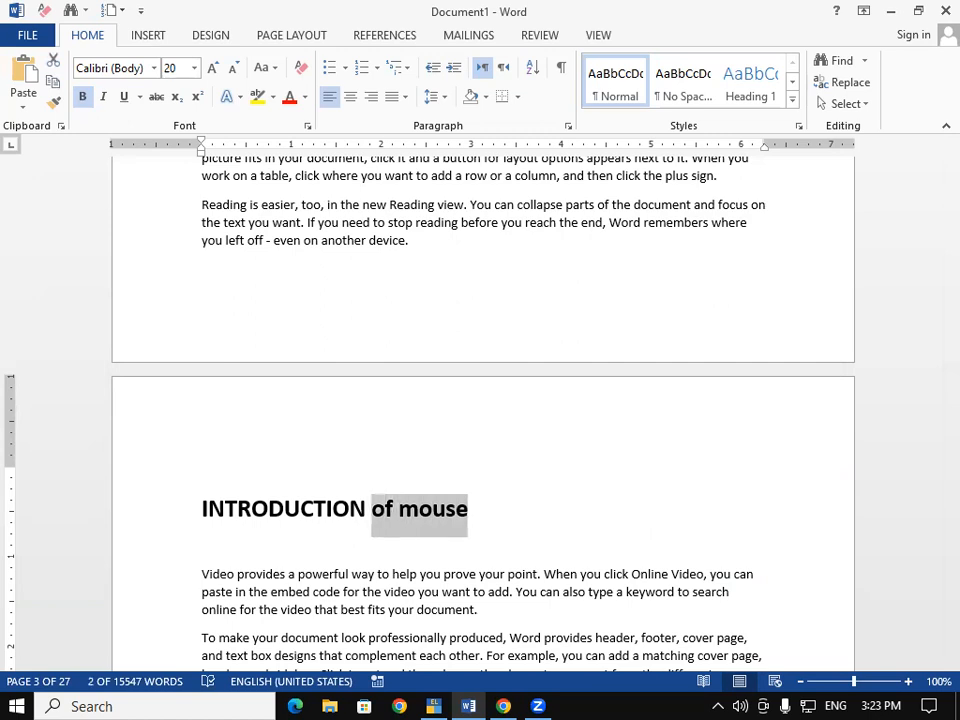
key("shift+F3")
key("shift+F3")
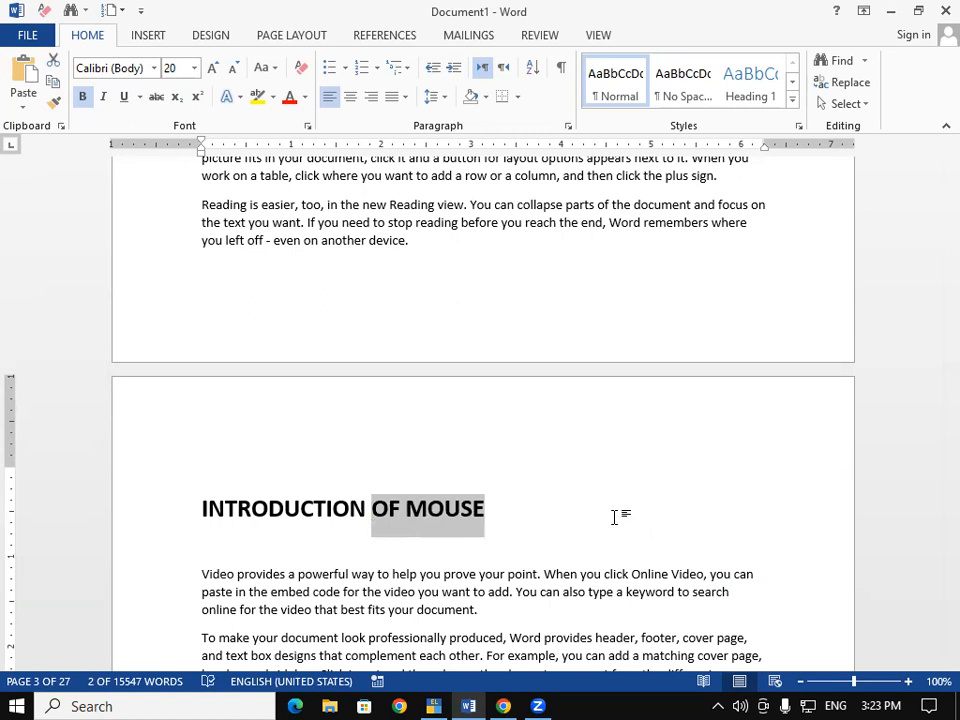
- Copy the "INTRODUCTION OF MOUSE" heading together with the blank line above it
key("shift+Up")
key("shift+Up")
key("ctrl+c")
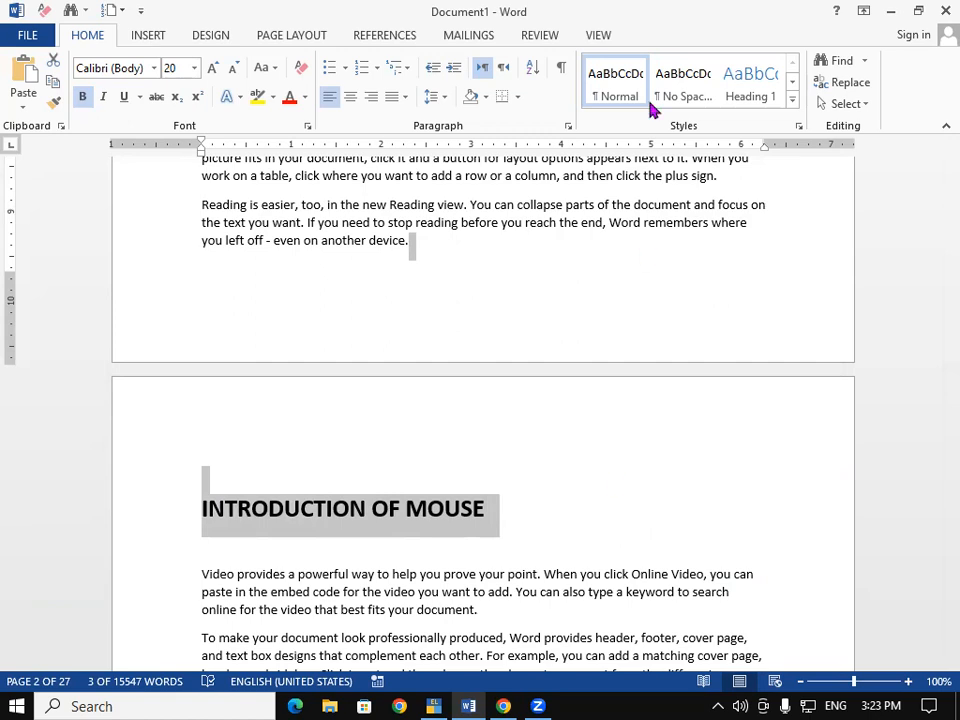
- Remove the blank line between the page 3 heading and the paragraph below it
left_click(386, 609)
left_click(196, 572)
key("BackSpace")
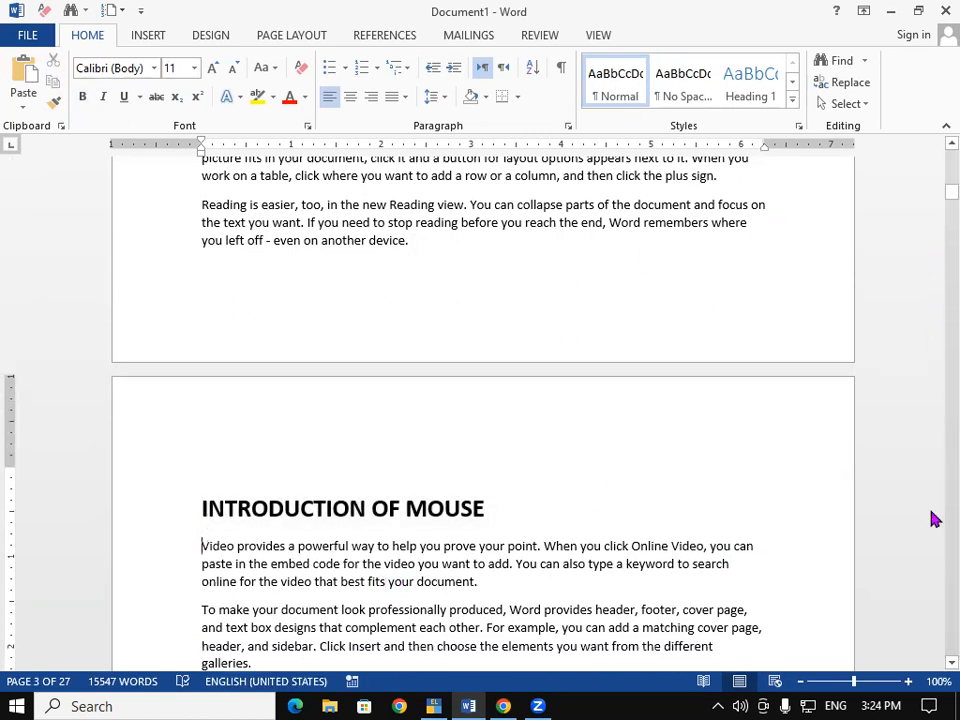
- Insert two blank lines at the start of page 4 and enter the indented title "Lesson 2" on the first one
scroll(930, 668, "down", 1)
scroll(932, 668, "down", 7)
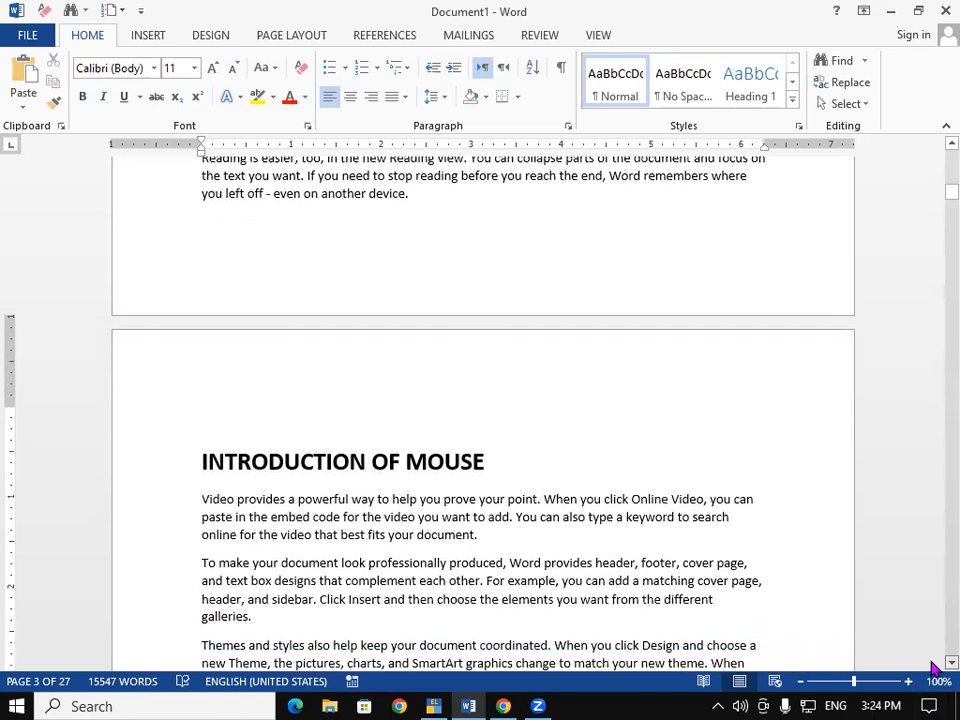
scroll(932, 668, "down", 8)
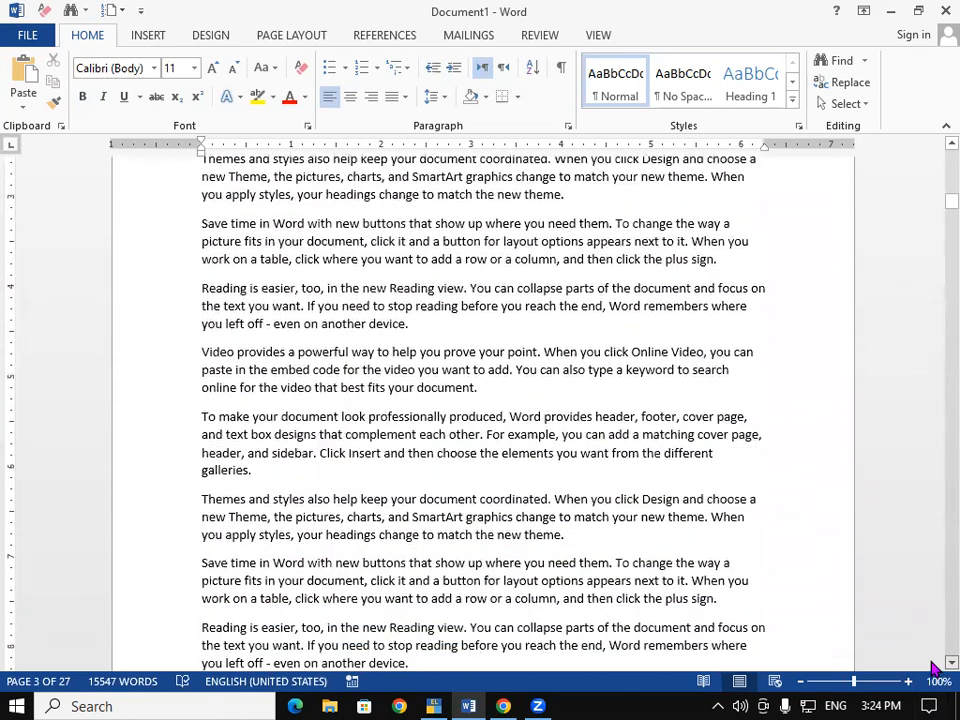
scroll(932, 668, "down", 4)
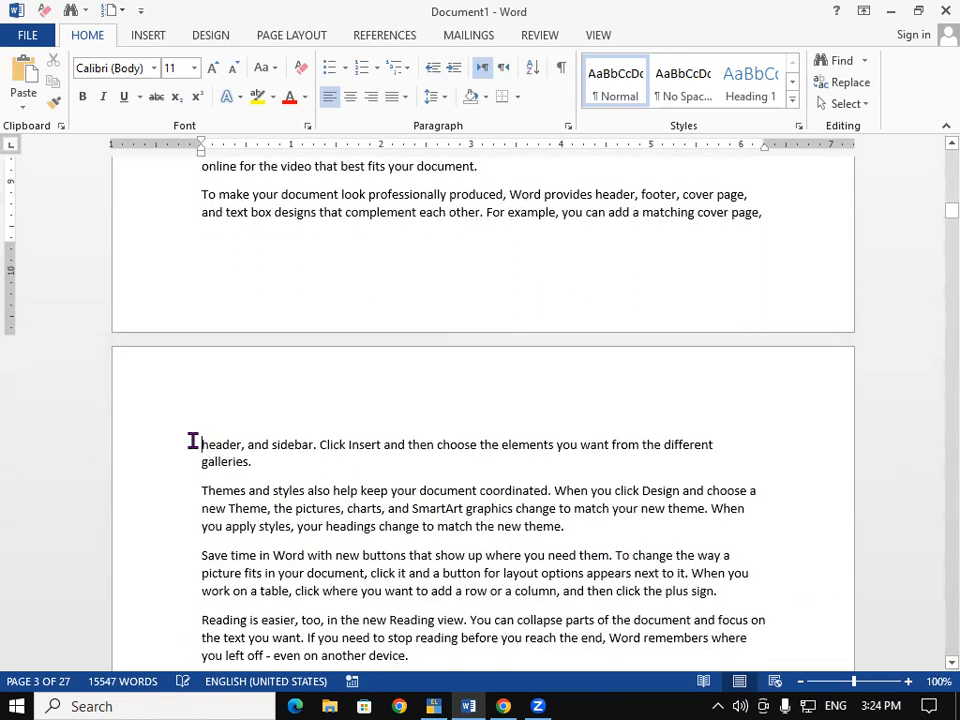
left_click(193, 441)
key("Return")
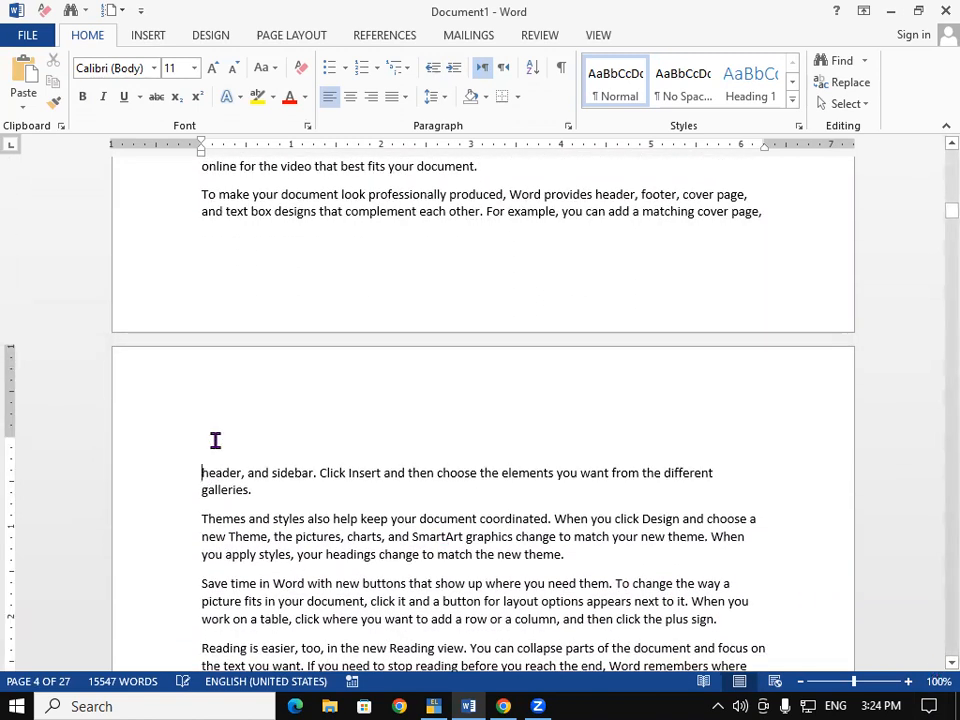
key("Return")
left_click(221, 448)
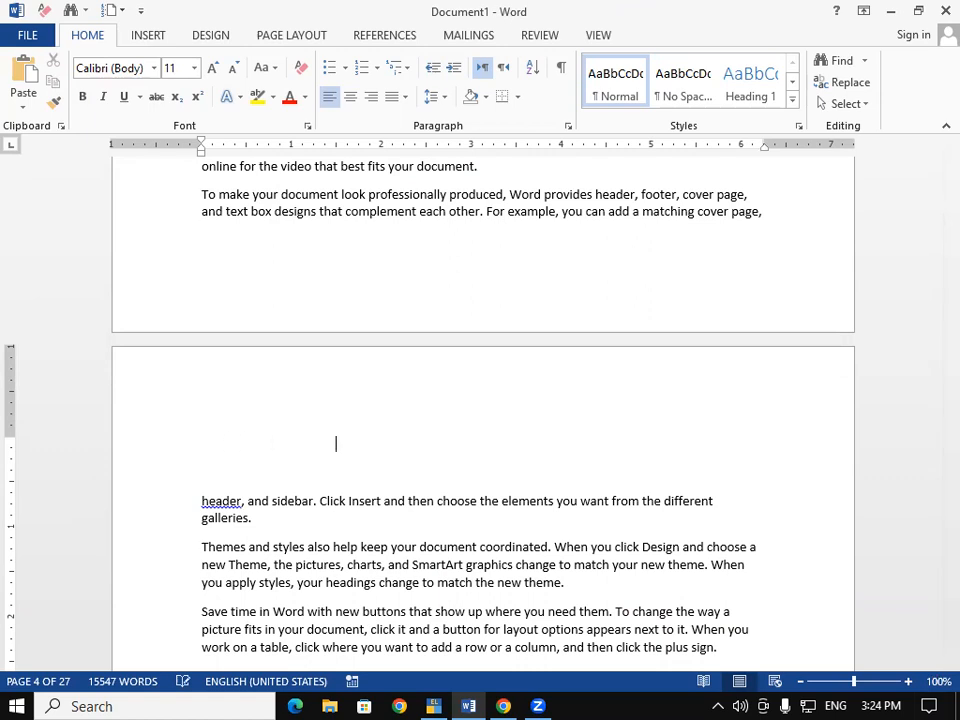
type("esson")
- Convert the "Lesson 2" title to all uppercase
key("shift+Left")
key("shift+Left")
key("shift+Left")
key("shift+Left")
key("shift+Left")
key("shift+Left")
key("shift+Left")
key("shift+Left")
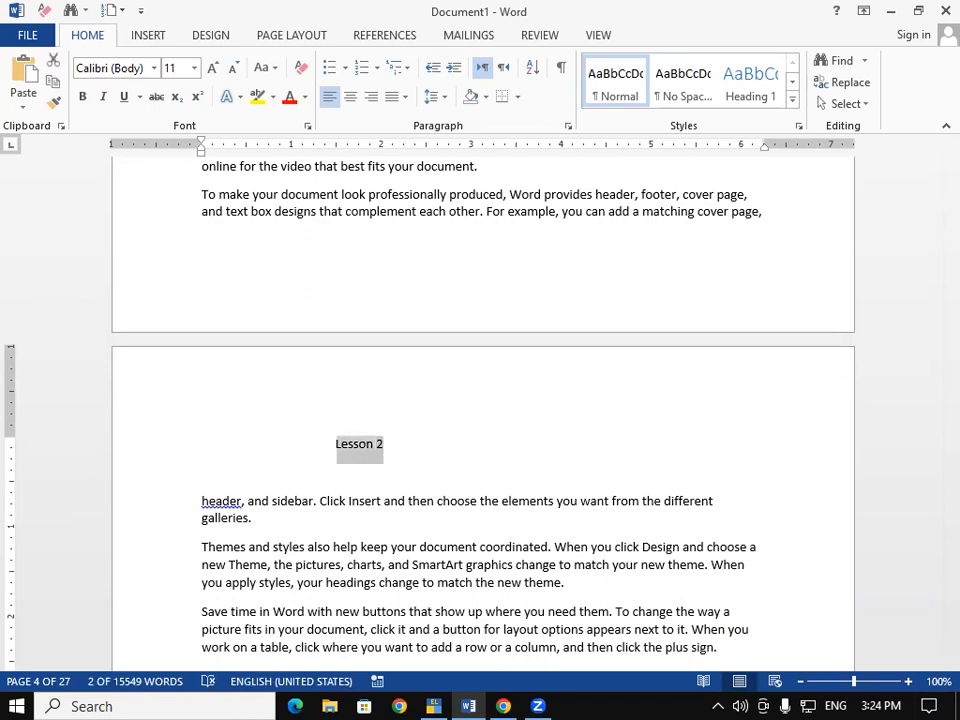
key("shift+F3")
key("shift+F3")
key("shift+F3")
key("shift+F3")
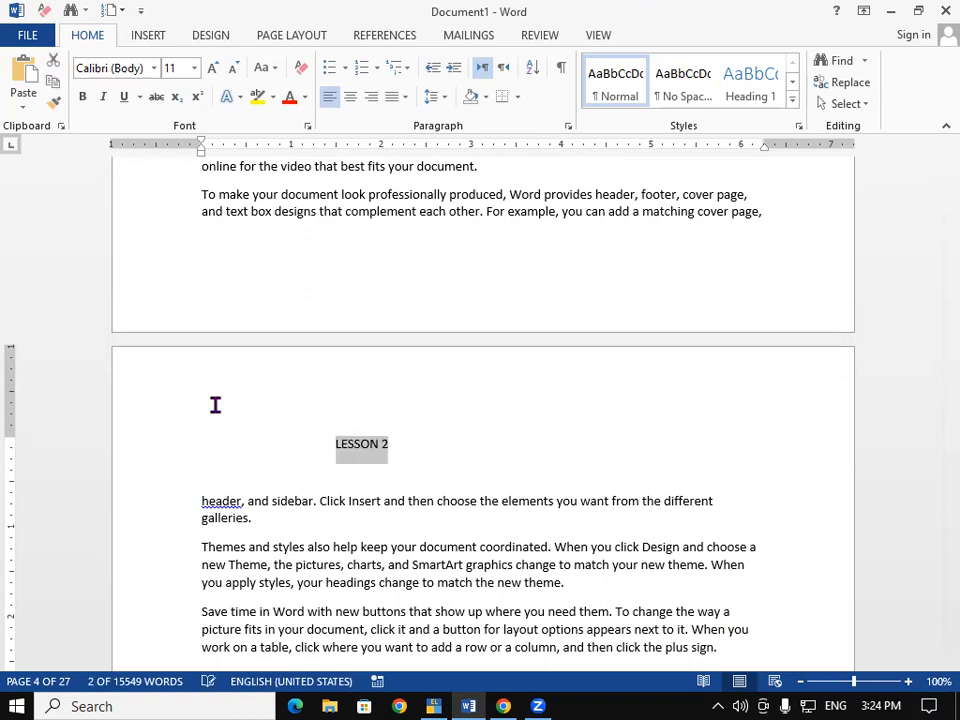
- Format the "LESSON 2" title as 26 pt, bold and red
key("ctrl+shift+period")
key("ctrl+shift+period")
key("ctrl+shift+period")
key("ctrl+shift+period")
key("ctrl+shift+period")
key("ctrl+shift+period")
key("ctrl+shift+period")
key("ctrl+shift+period")
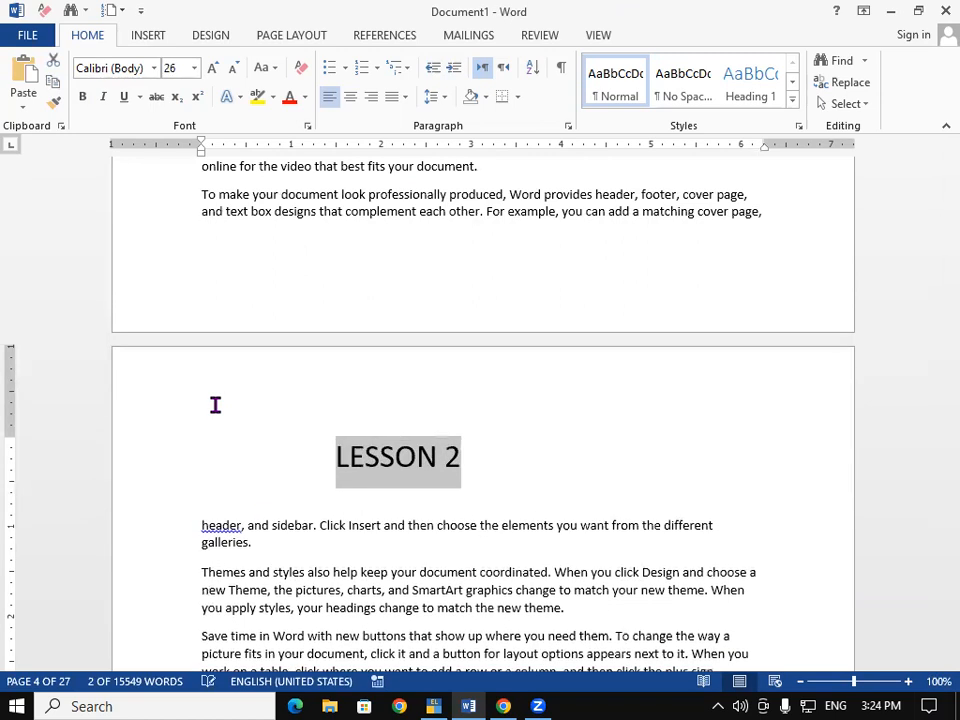
key("ctrl+b")
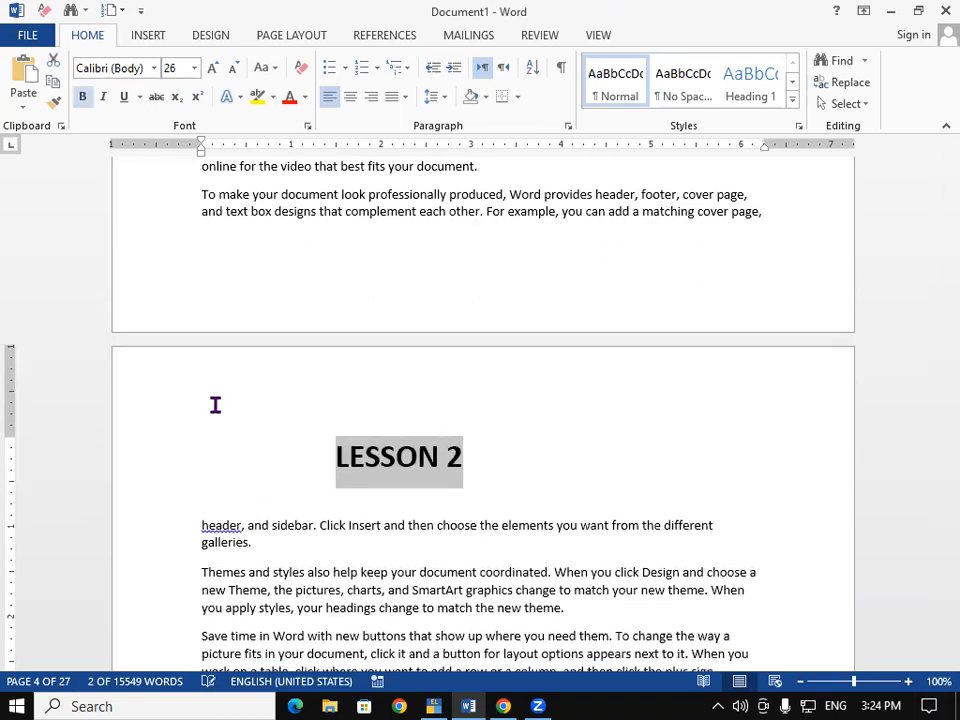
left_click(289, 101)
- Paste the copied "INTRODUCTION OF MOUSE" heading above the first paragraph on page 4, leaving no blank line beneath it
left_click(197, 525)
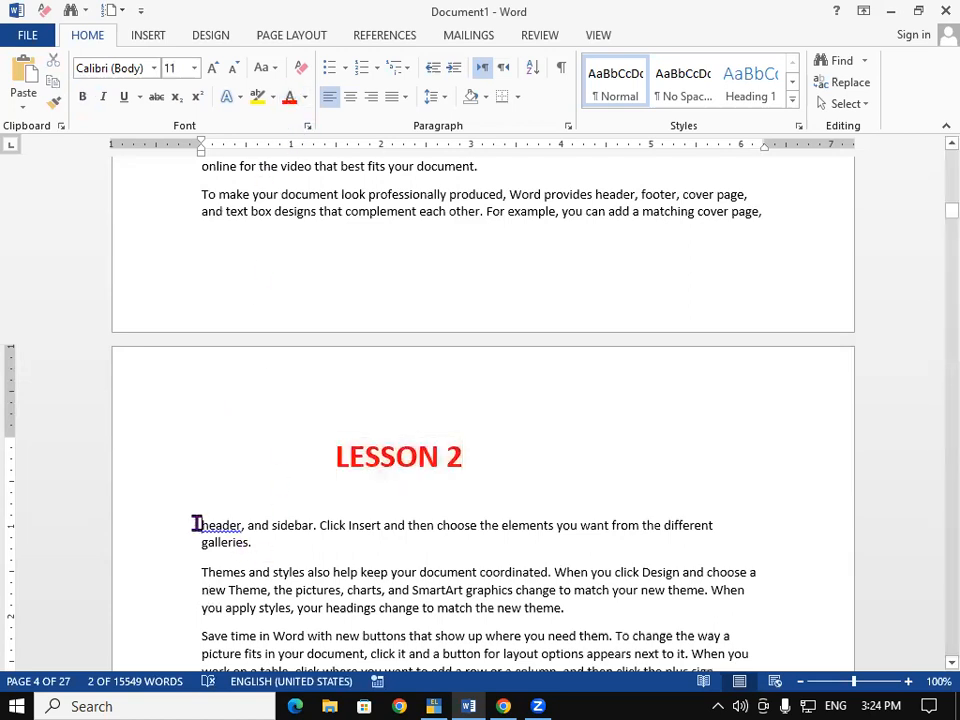
key("Return")
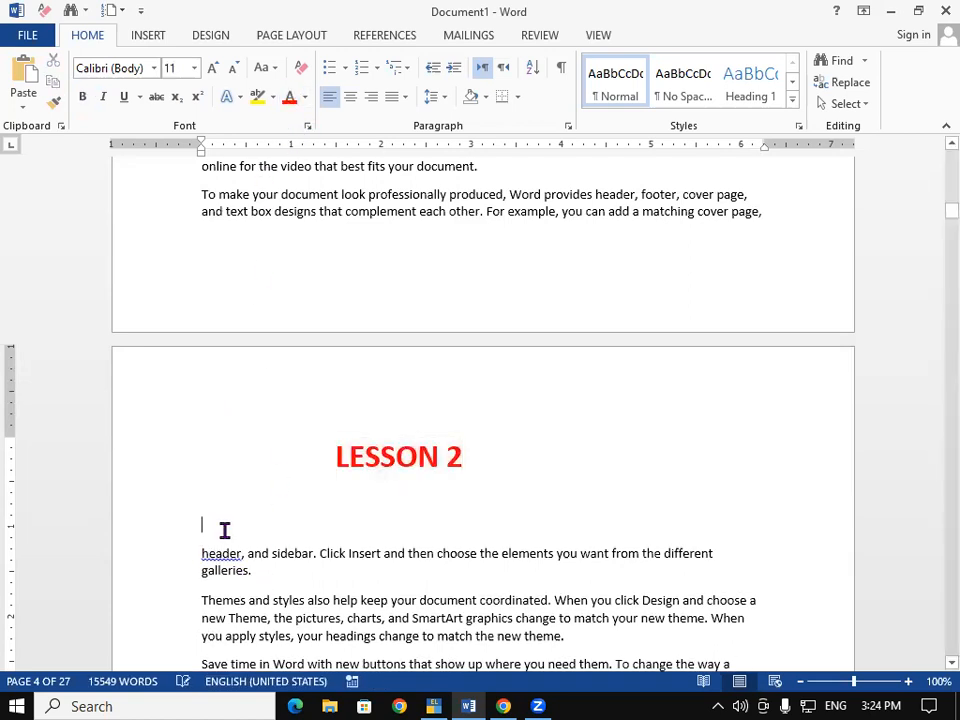
key("ctrl+v")
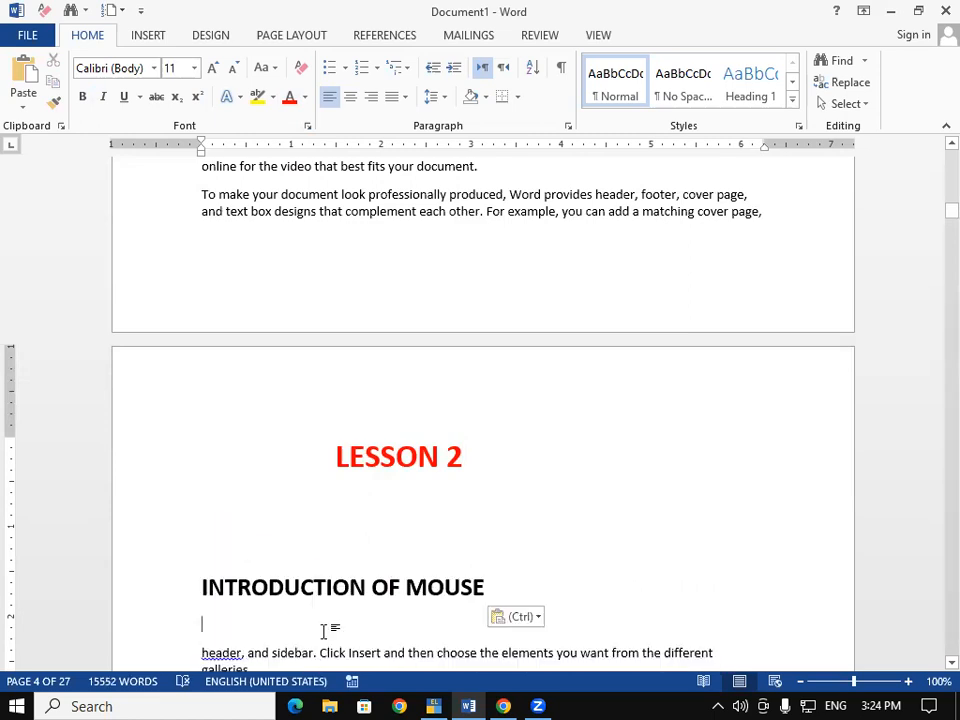
key("BackSpace")
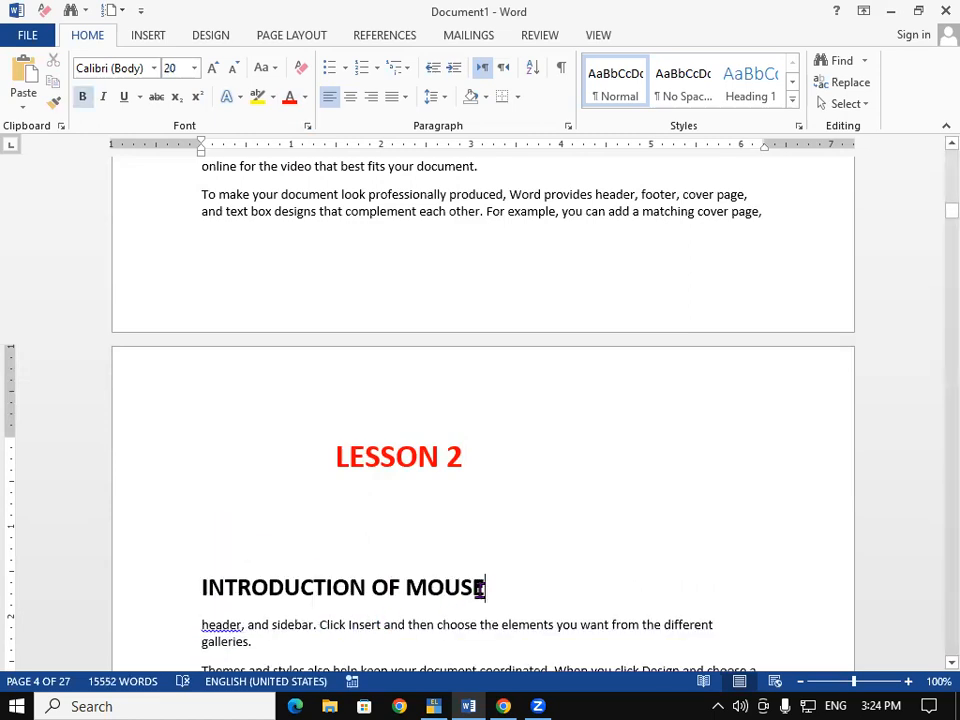
- Replace "MOUSE" in the page 4 heading with "KEYBOARD"
key("BackSpace")
key("BackSpace")
key("BackSpace")
key("BackSpace")
key("BackSpace")
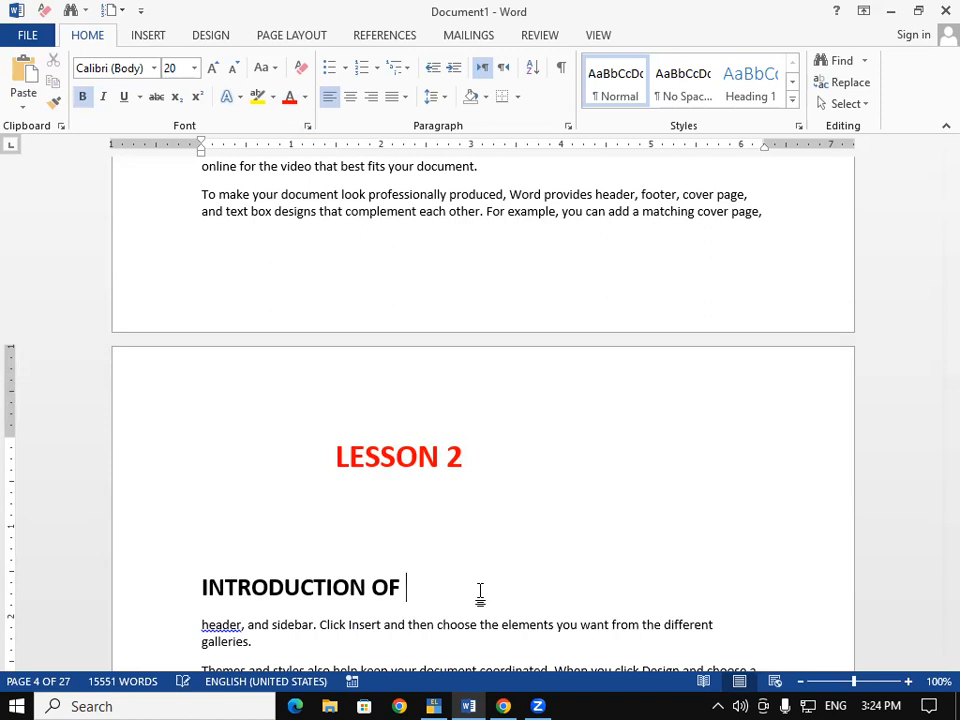
type("KEYBOARD")
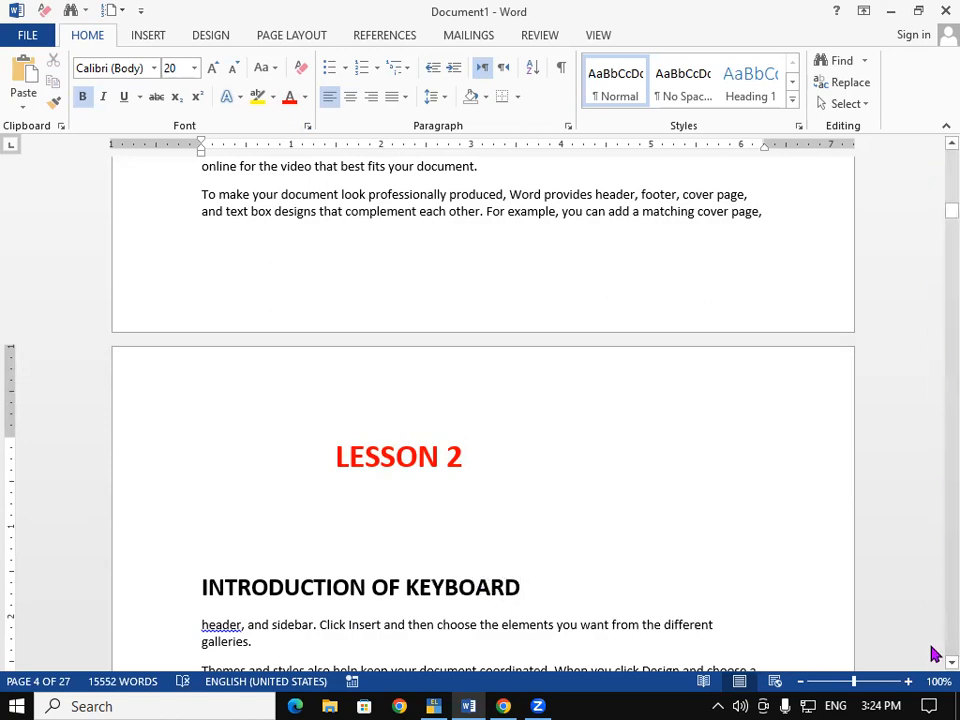
- Paste the copied "INTRODUCTION OF MOUSE" heading on a new line at the start of page 5
scroll(932, 645, "down", 10)
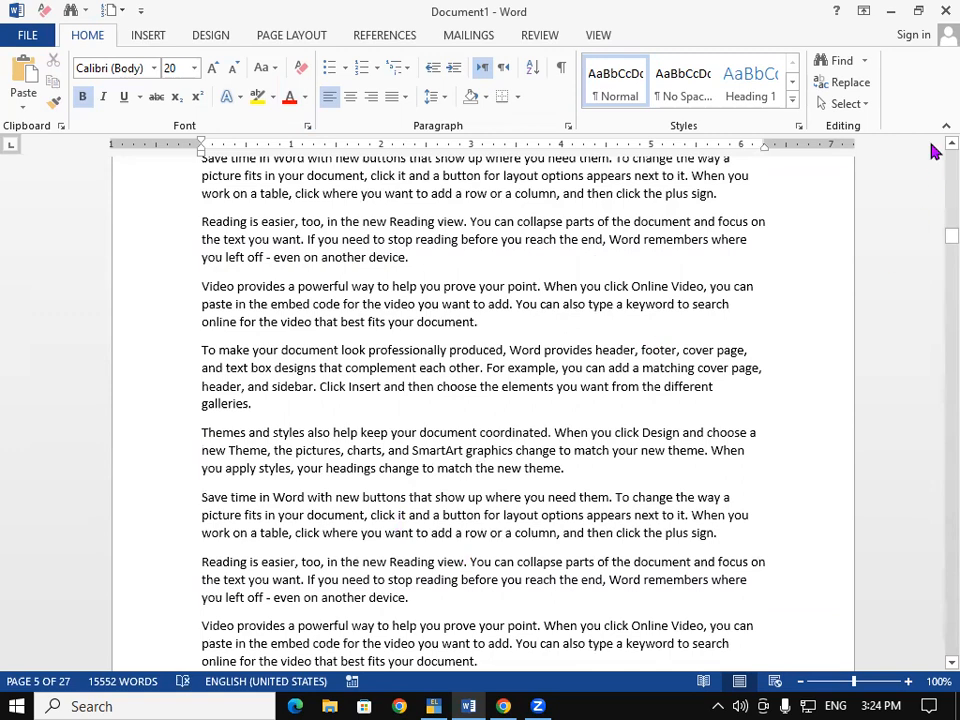
scroll(934, 150, "up", 1)
scroll(932, 157, "up", 8)
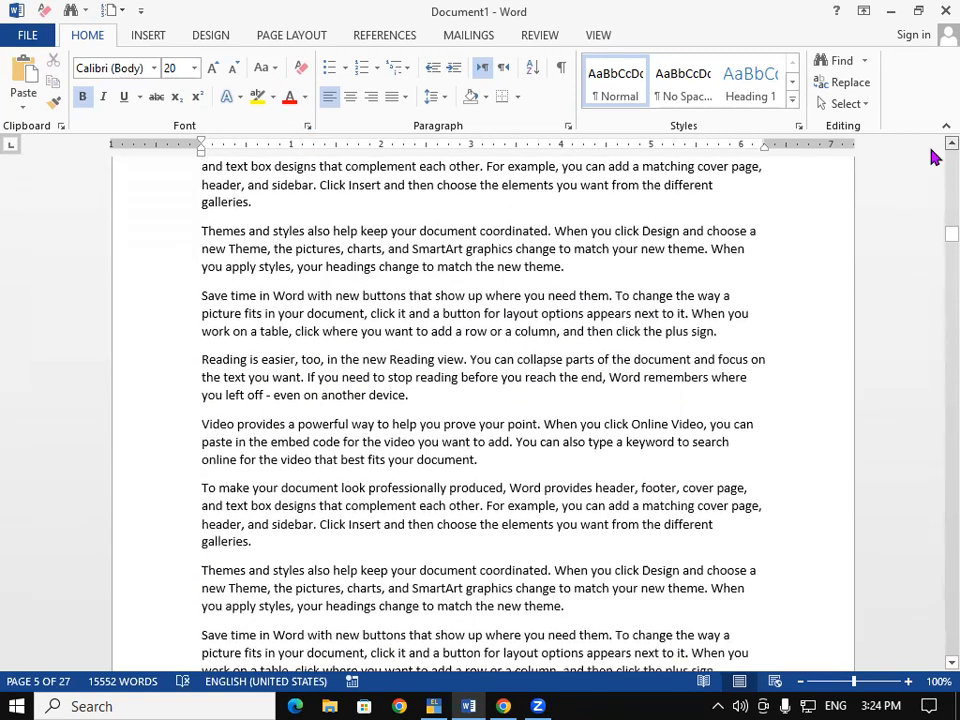
scroll(932, 157, "up", 1)
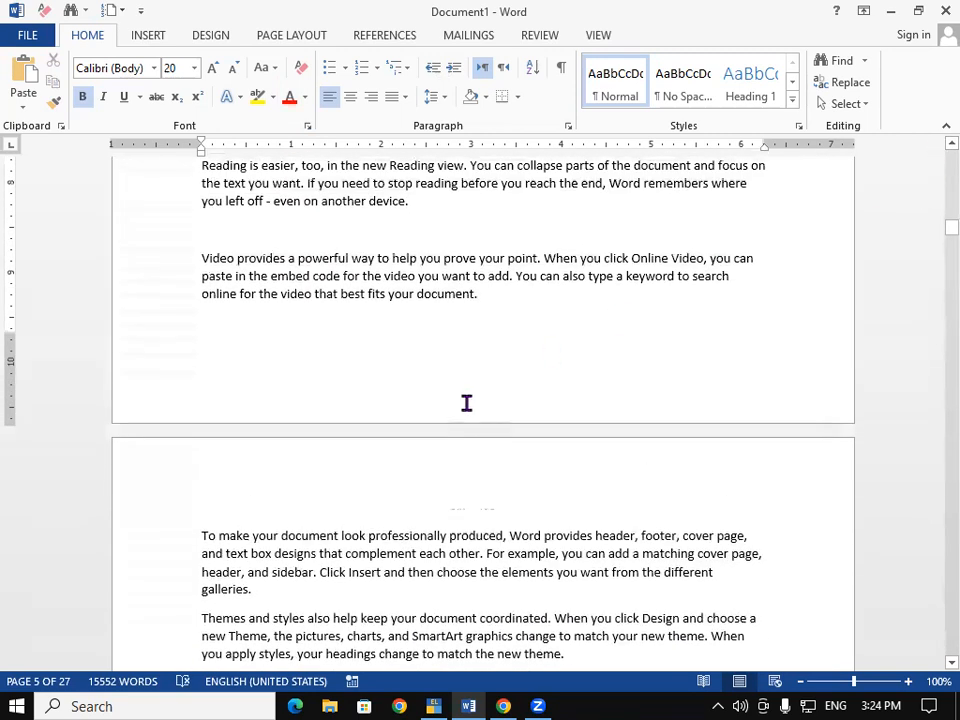
left_click(195, 531)
key("Return")
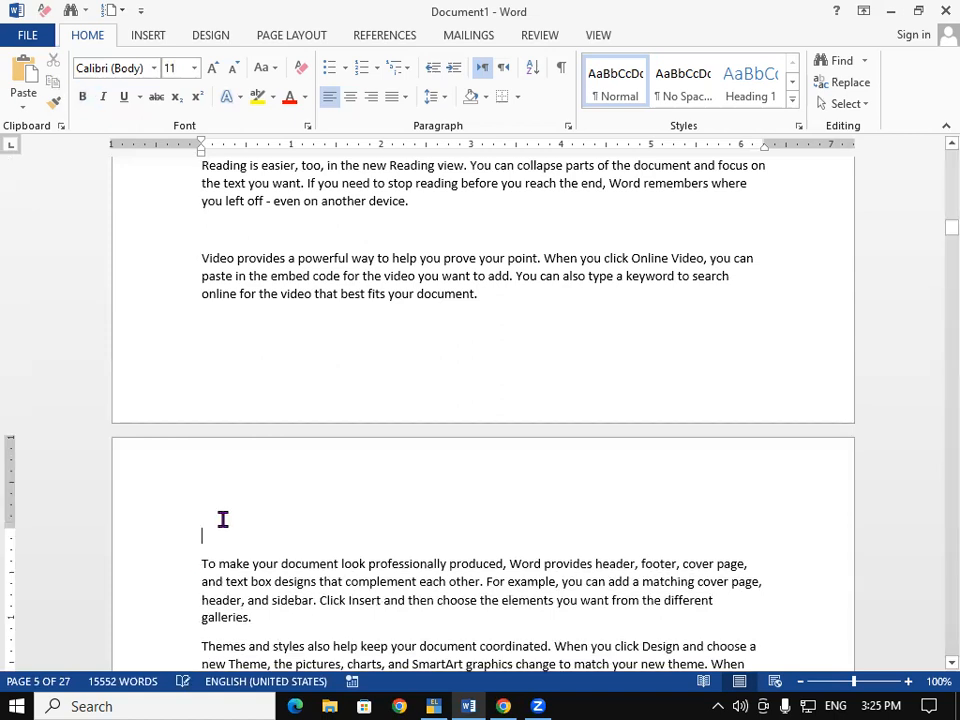
type("INTRODUCTION OF MOUSE")
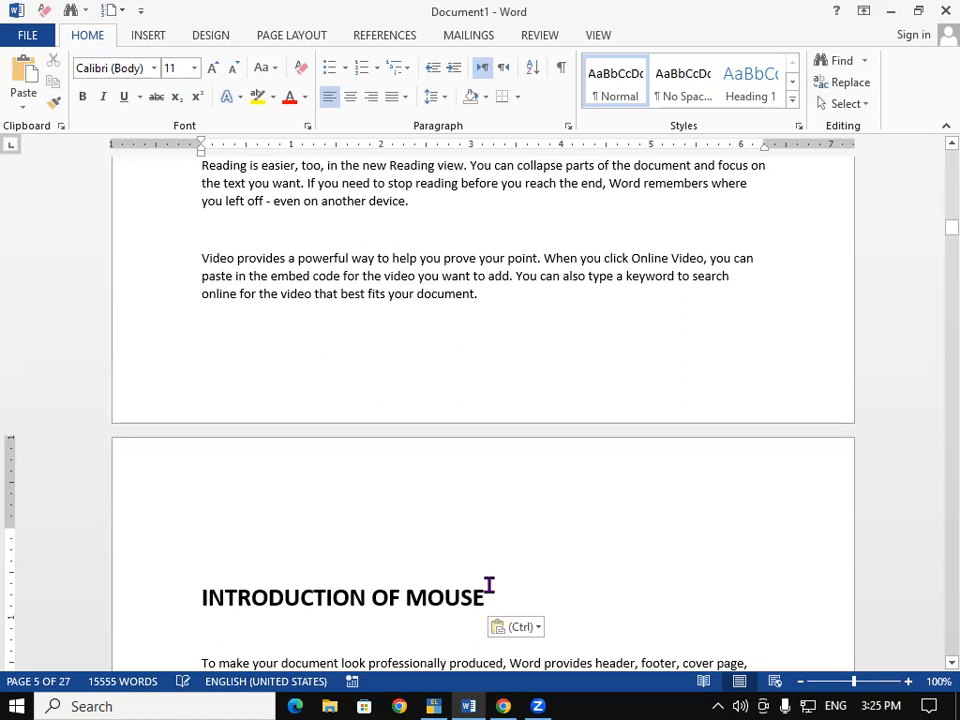
- Replace "MOUSE" in the page 5 heading with "MOTHERBOARD"
left_click(489, 595)
key("BackSpace")
key("BackSpace")
key("BackSpace")
key("BackSpace")
key("BackSpace")
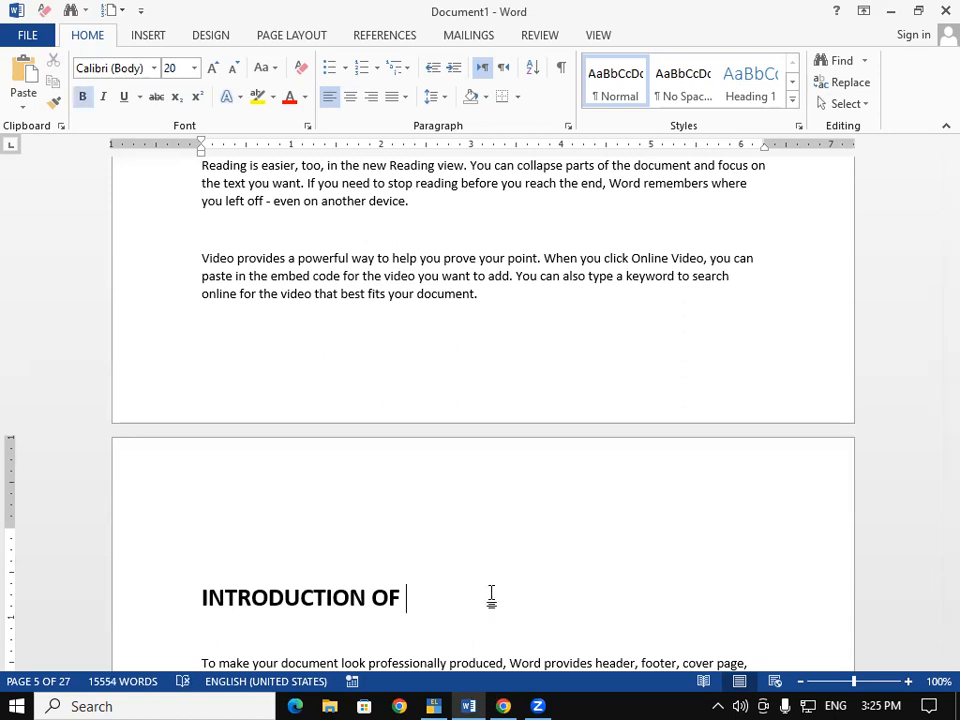
type("MOTHER")
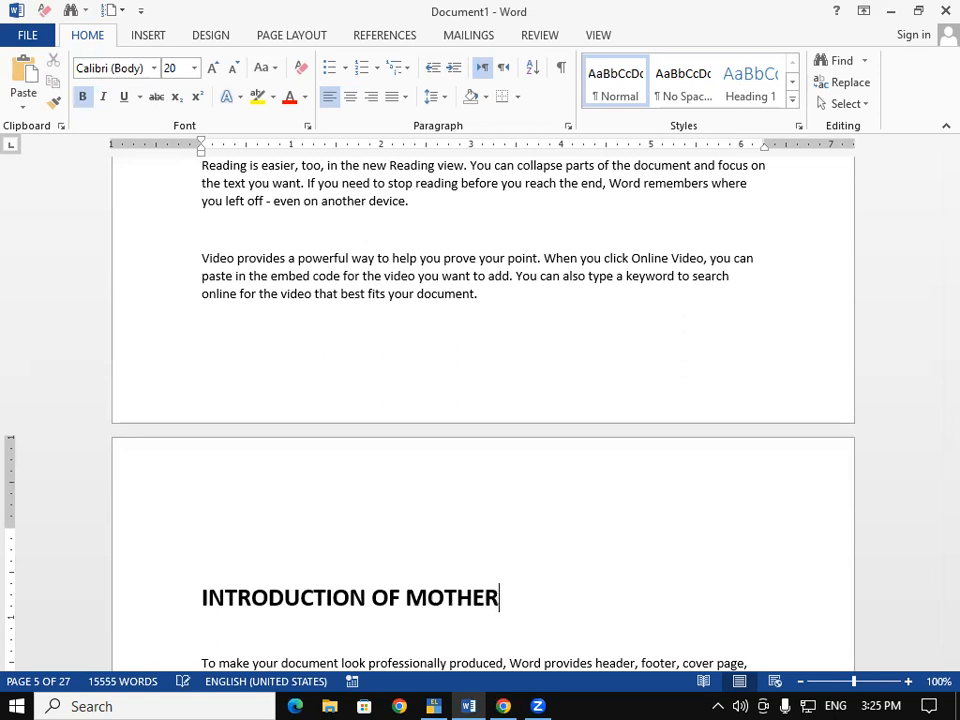
type("BOARD")
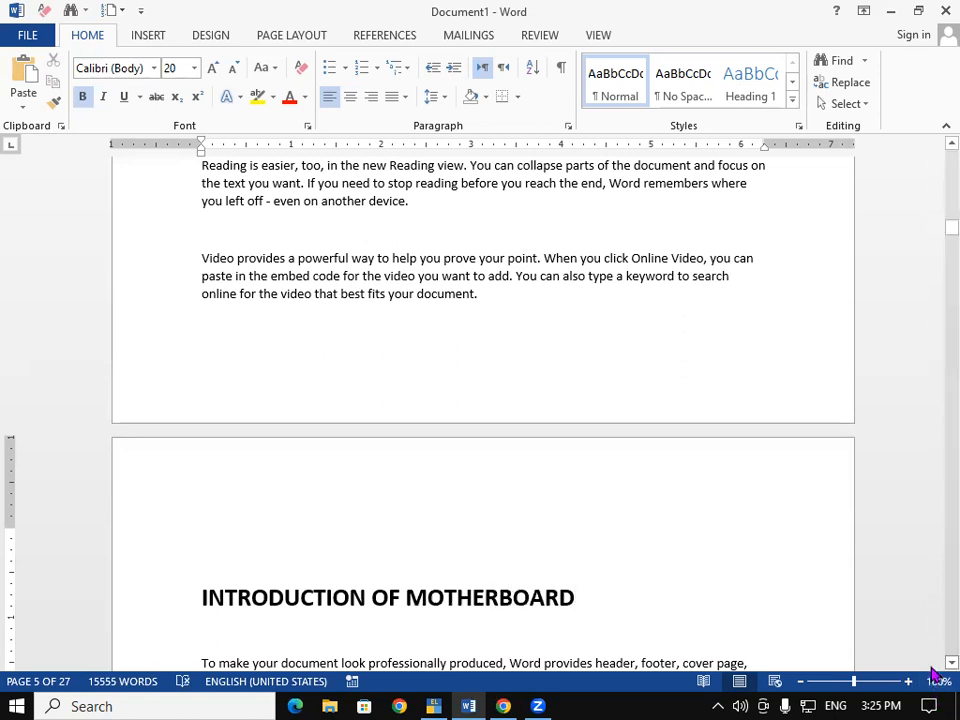
- Remove the blank line between the "INTRODUCTION OF MOTHERBOARD" heading and the paragraph below it
scroll(934, 666, "down", 4)
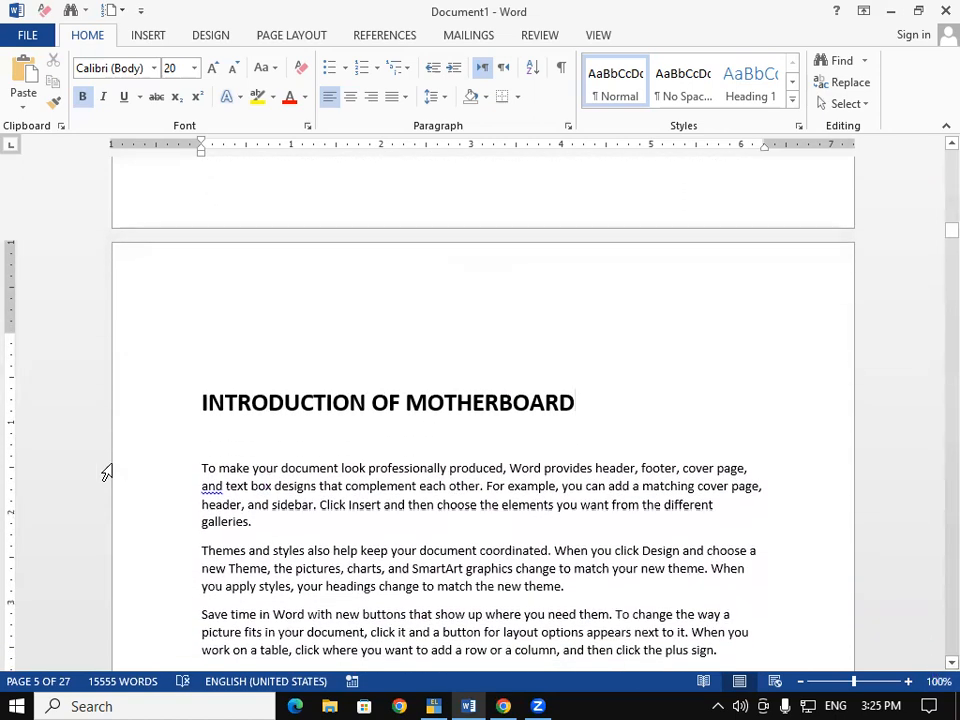
left_click(199, 467)
key("BackSpace")
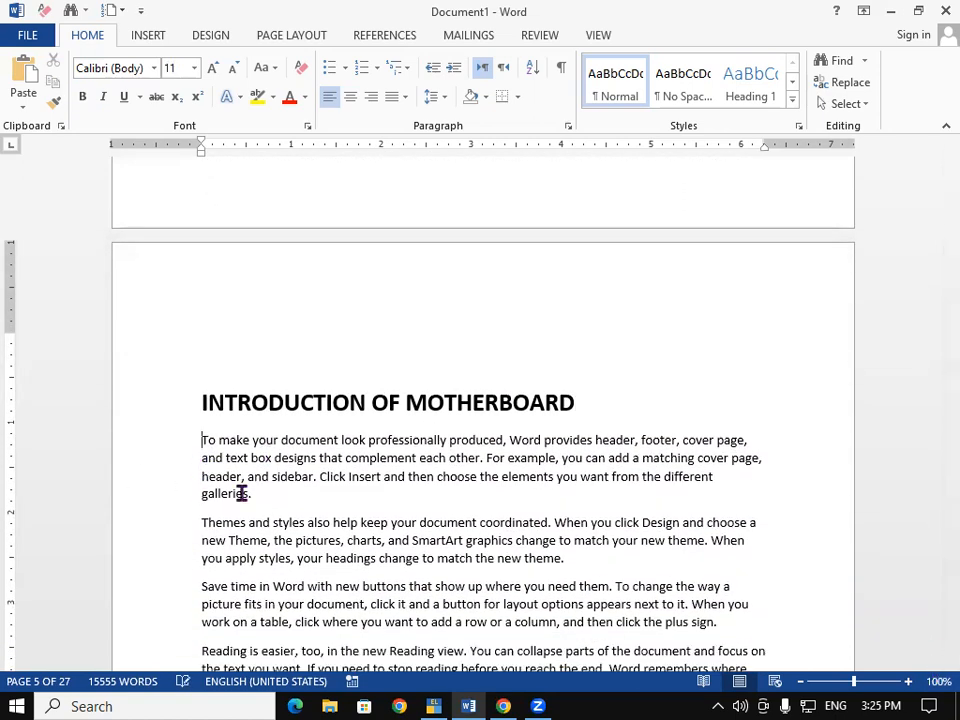
- Add blank lines at the start of page 6 and paste the copied "INTRODUCTION OF MOUSE" heading there
scroll(934, 670, "down", 7)
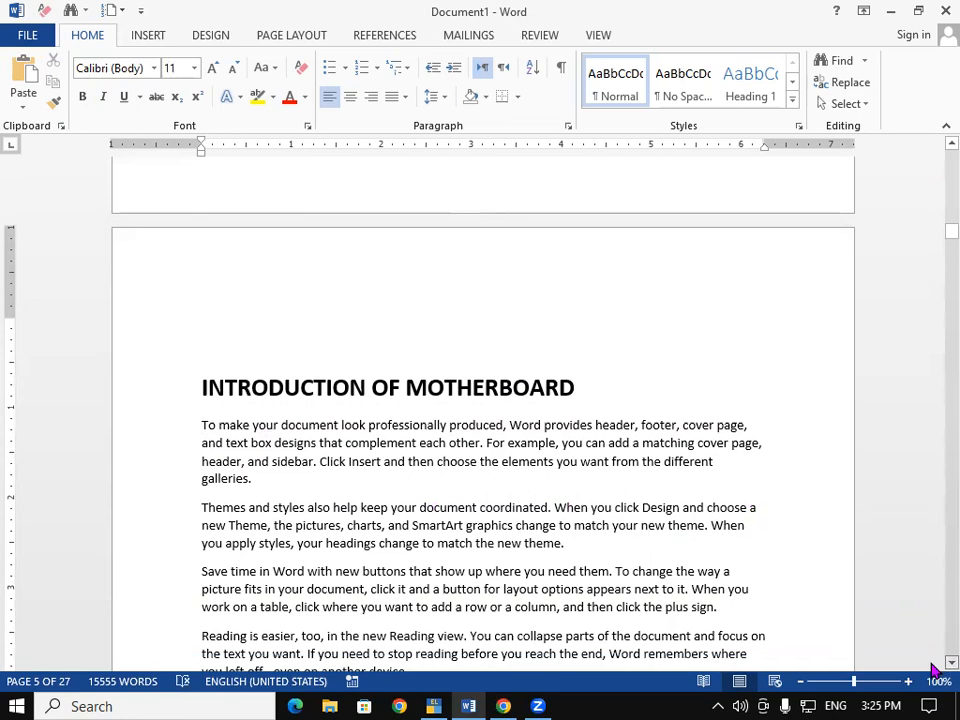
scroll(934, 670, "down", 9)
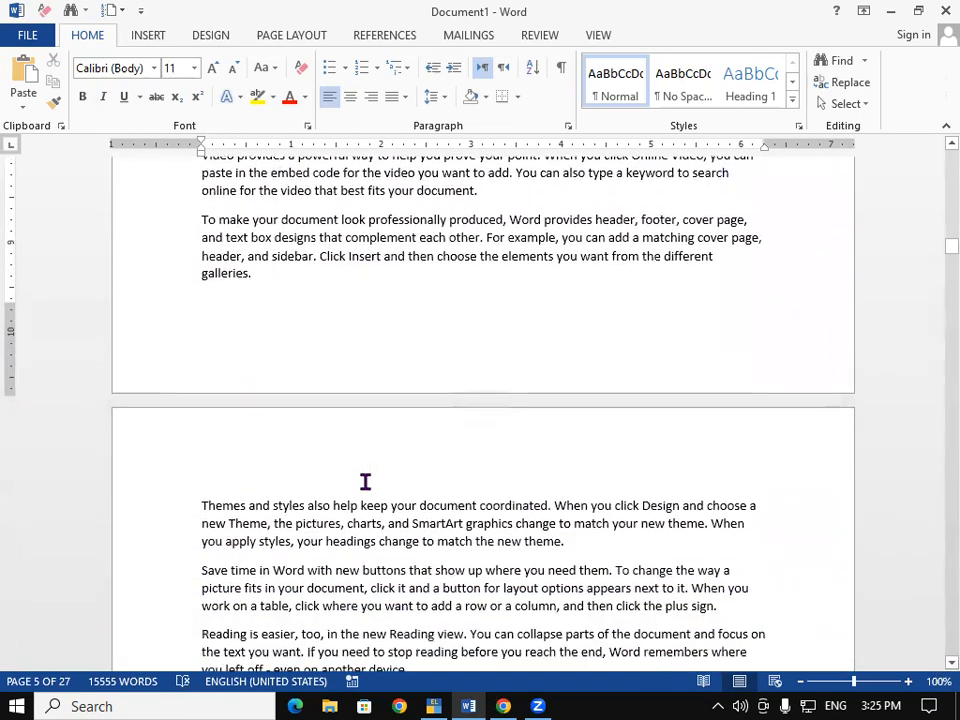
left_click(195, 505)
key("Return")
key("Return")
key("Return")
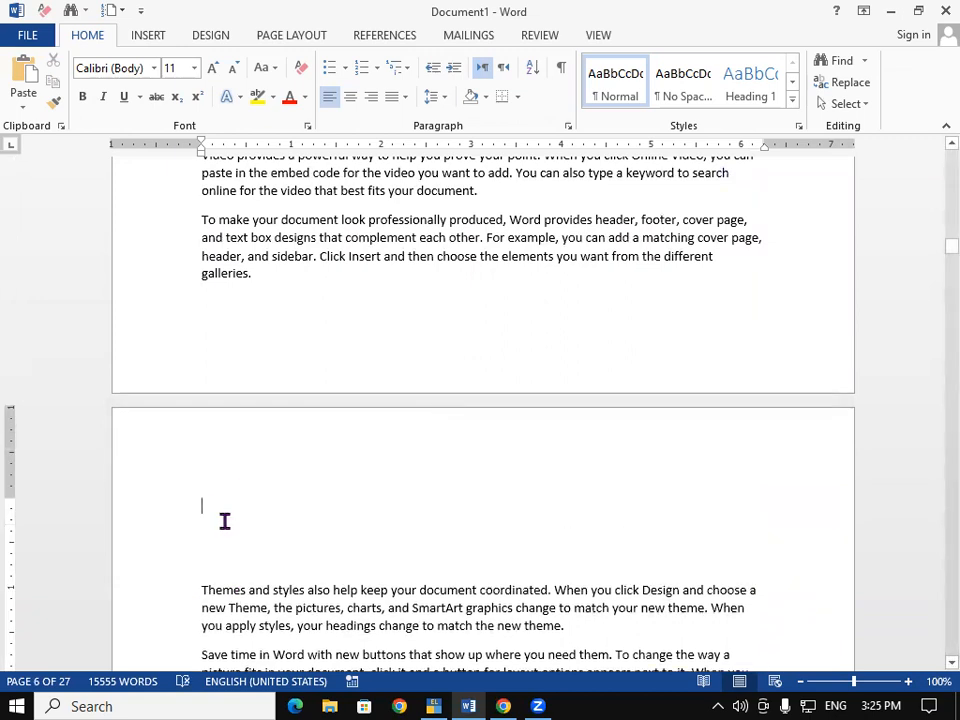
type("INTRODUCTION OF MOUSE")
- Replace "MOUSE" in the page 6 heading with "PRINTER"
key("BackSpace")
key("BackSpace")
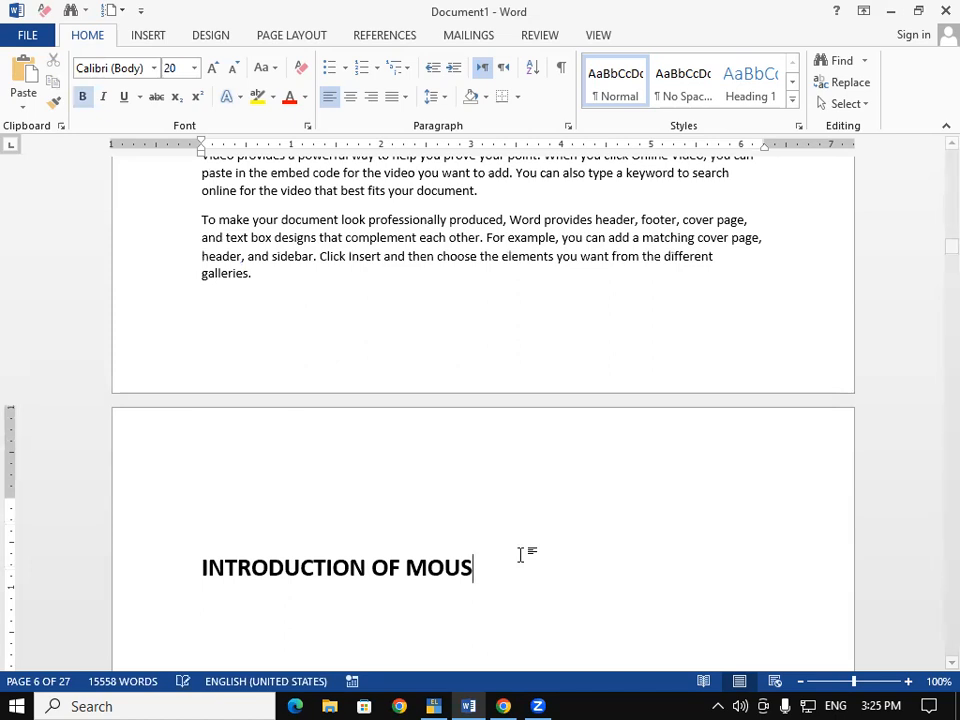
key("BackSpace")
key("BackSpace")
key("BackSpace")
key("BackSpace")
type("PRINTER")
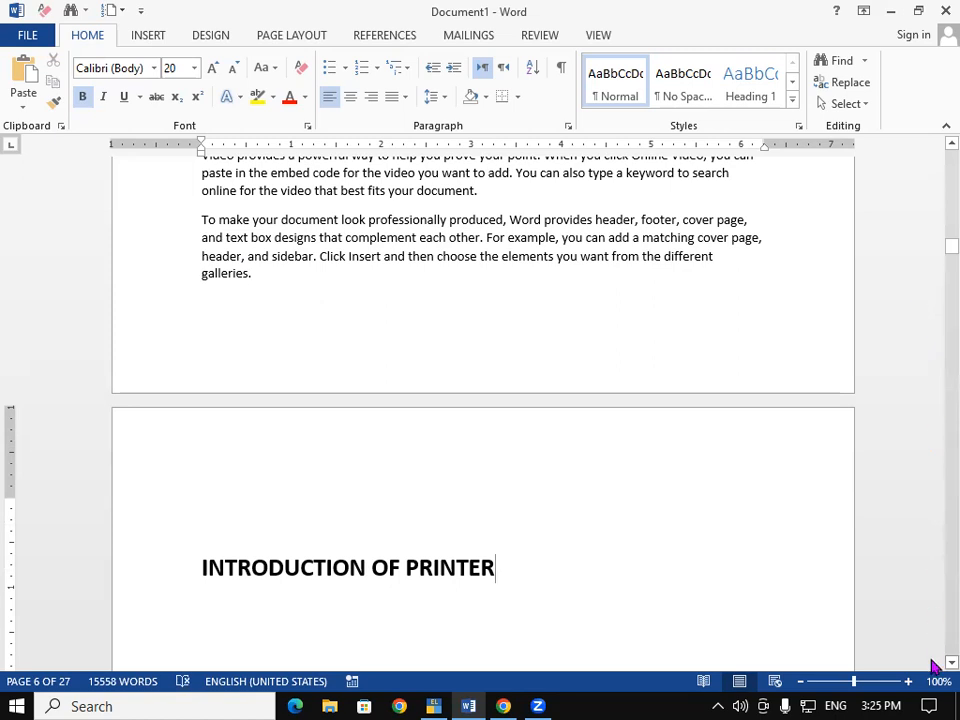
- Remove the blank lines between the "INTRODUCTION OF PRINTER" heading and the paragraph below it
scroll(931, 662, "down", 3)
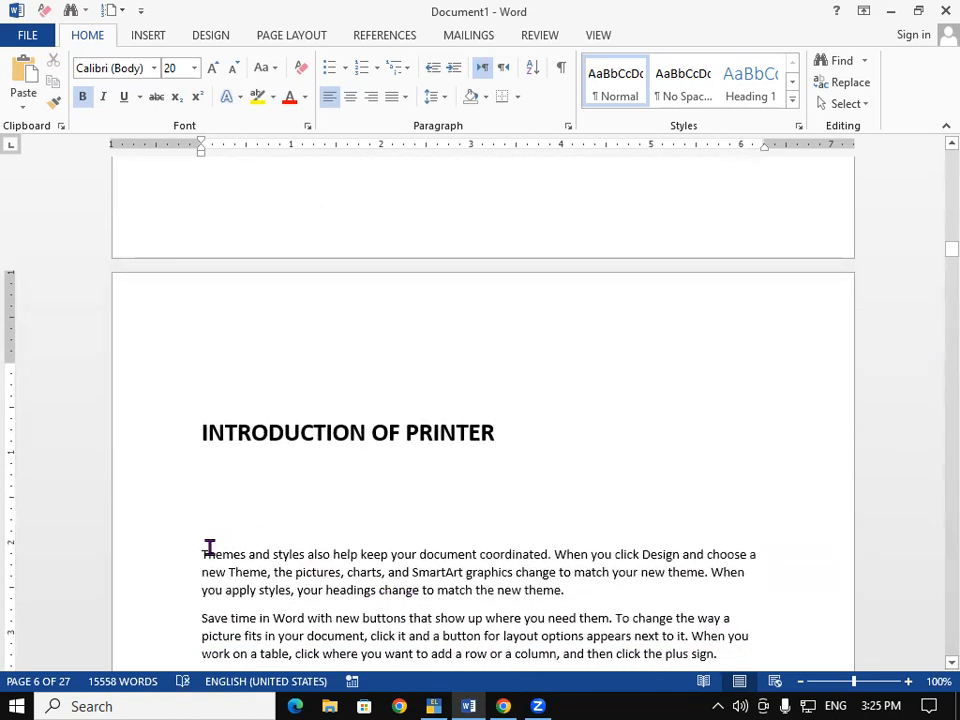
left_click(200, 550)
key("BackSpace")
key("BackSpace")
key("BackSpace")
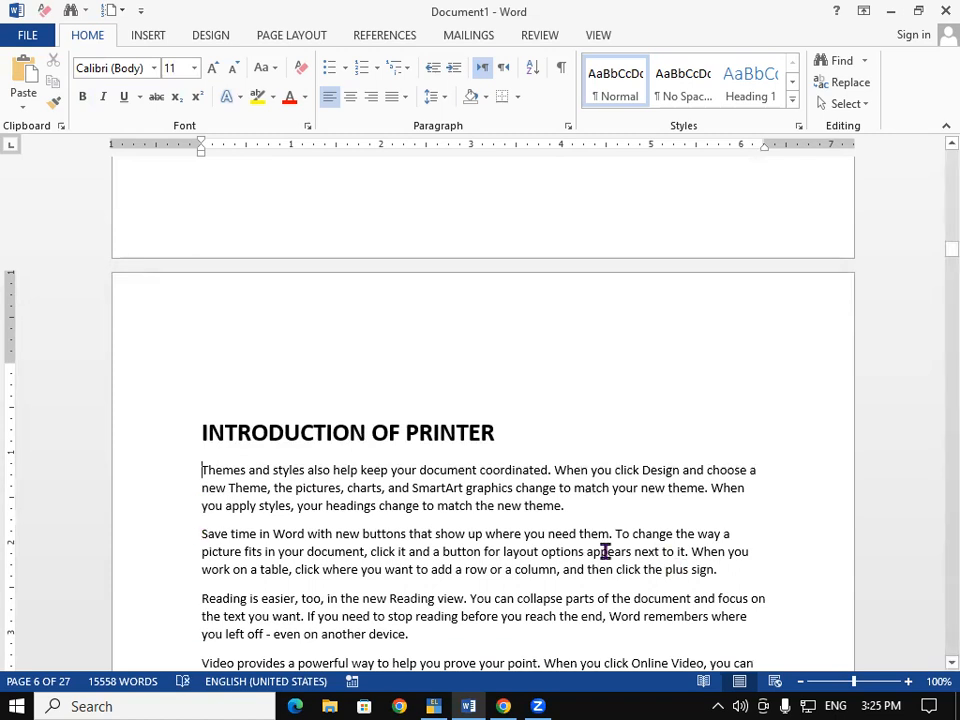
- Mark the "LESSON 1" title on page 1 as Level 1 text for the table of contents
left_click_drag(934, 257, 930, 150)
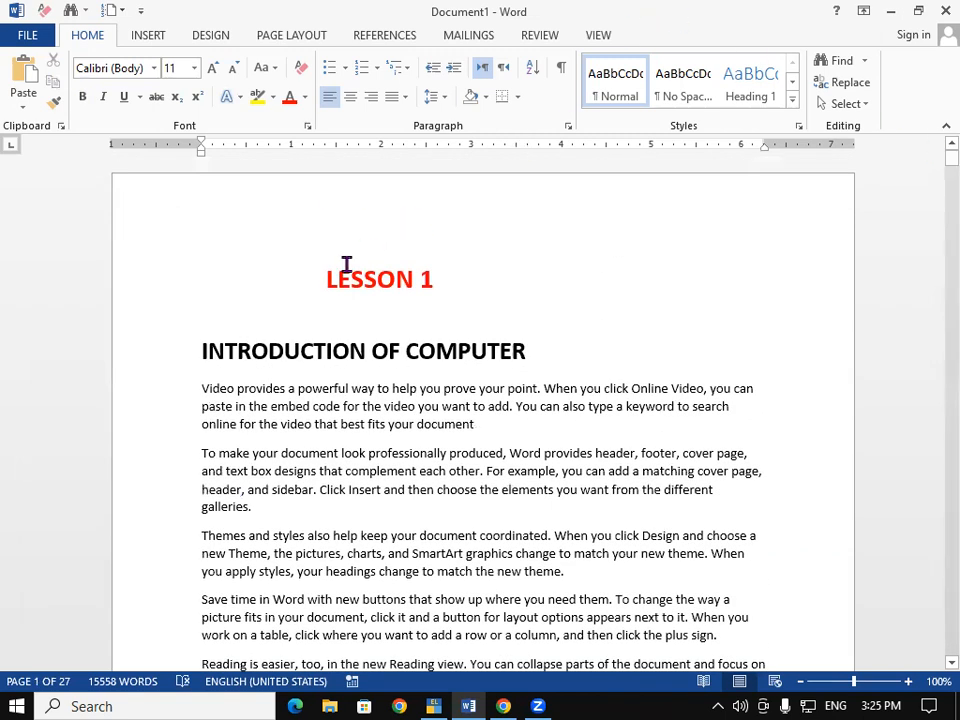
left_click_drag(357, 277, 439, 272)
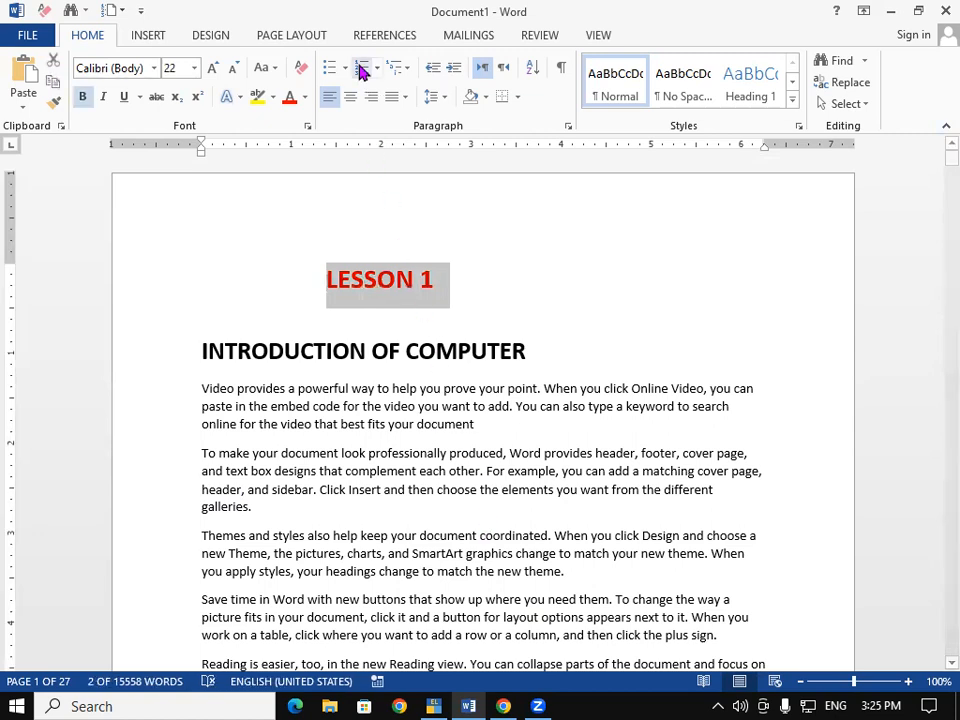
left_click(383, 36)
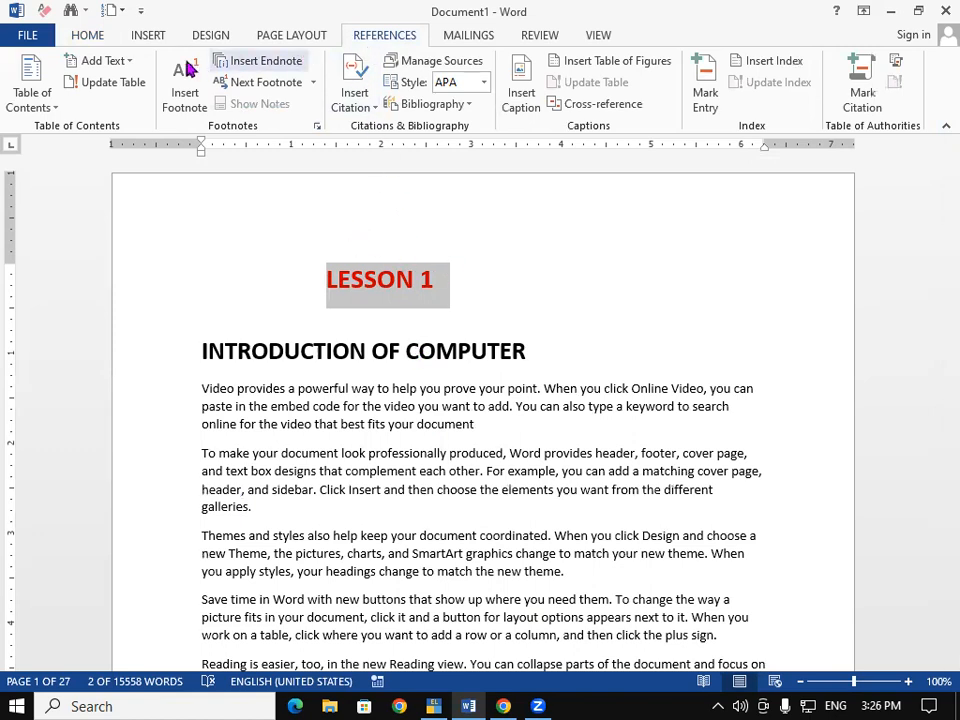
left_click(124, 61)
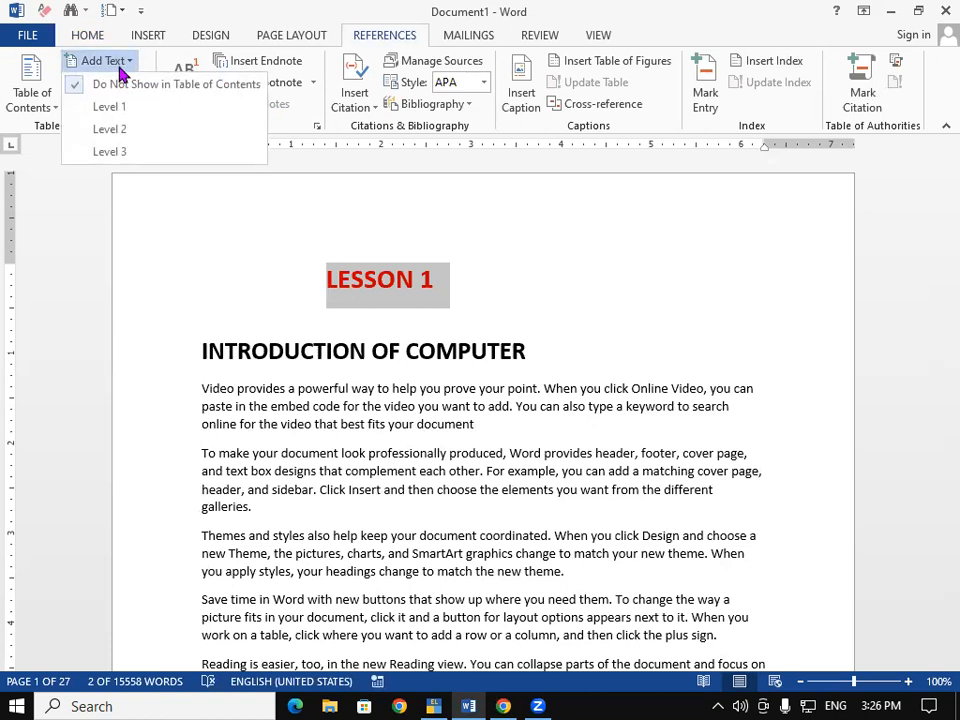
left_click(118, 106)
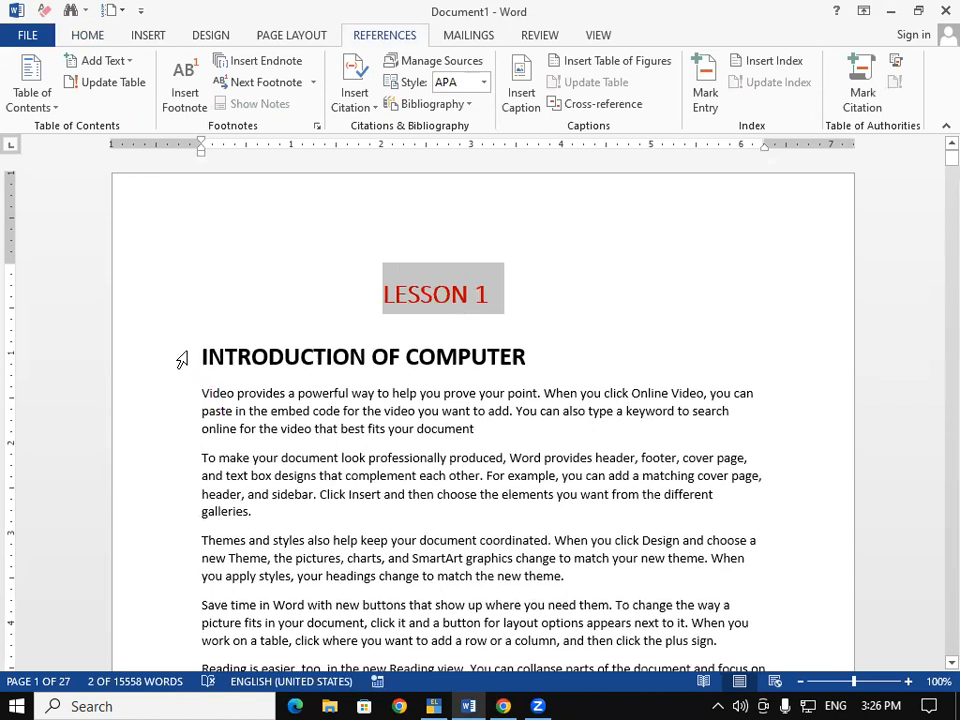
- Mark the "INTRODUCTION OF COMPUTER" heading as Level 2 text for the table of contents
left_click_drag(197, 357, 540, 358)
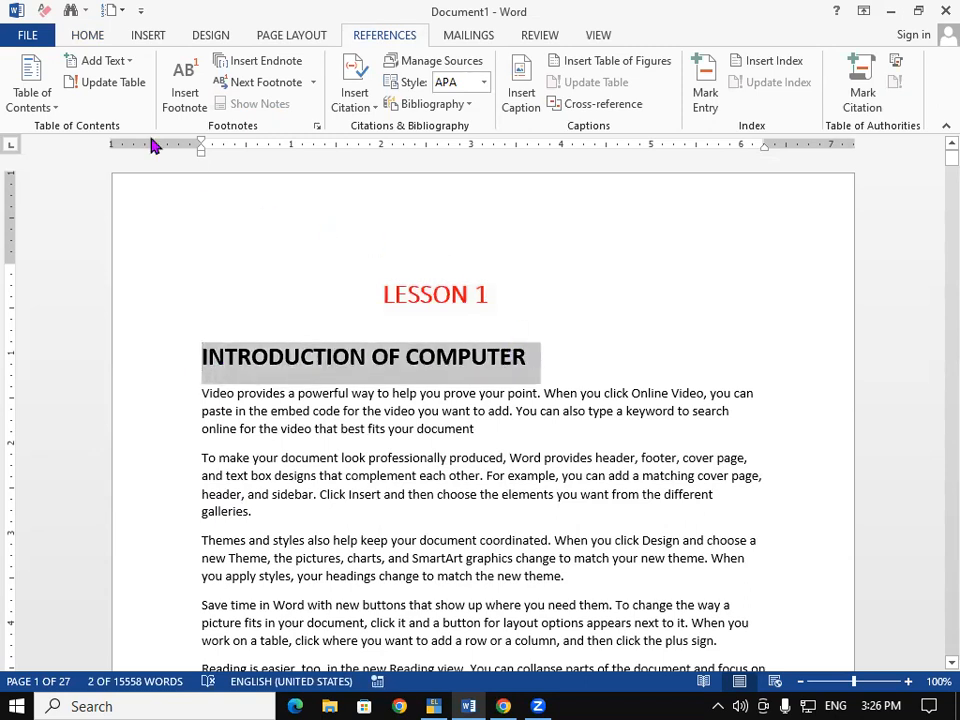
left_click(118, 66)
left_click(116, 130)
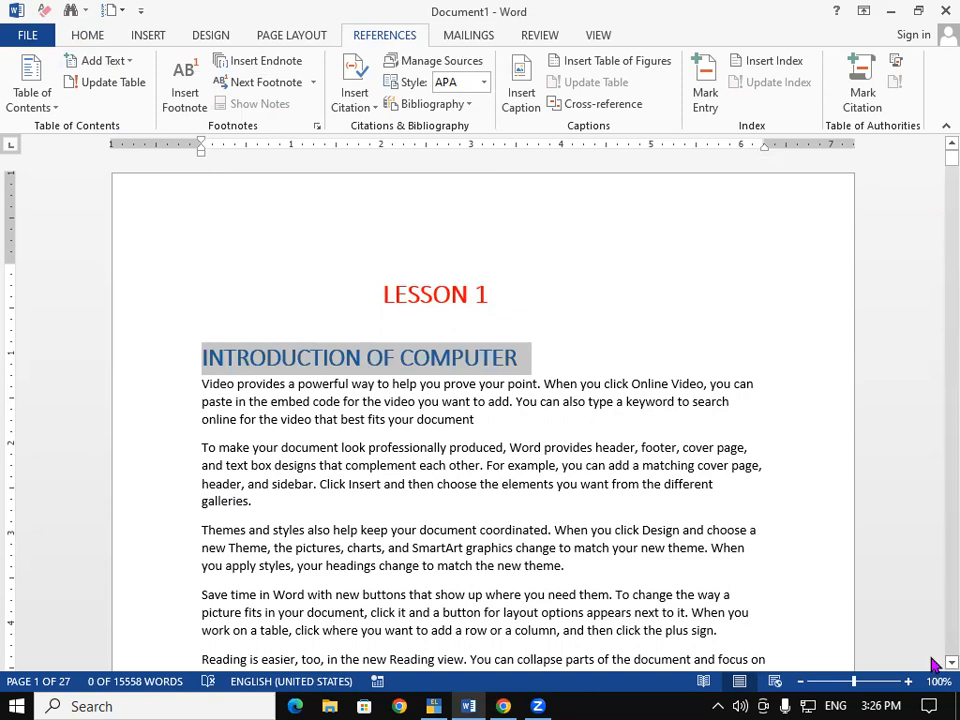
- Mark the "INTRODUCTION TO OPERATING SYSTEM" heading on page 2 as Level 3 text for the table of contents
scroll(933, 663, "down", 1)
scroll(933, 663, "down", 8)
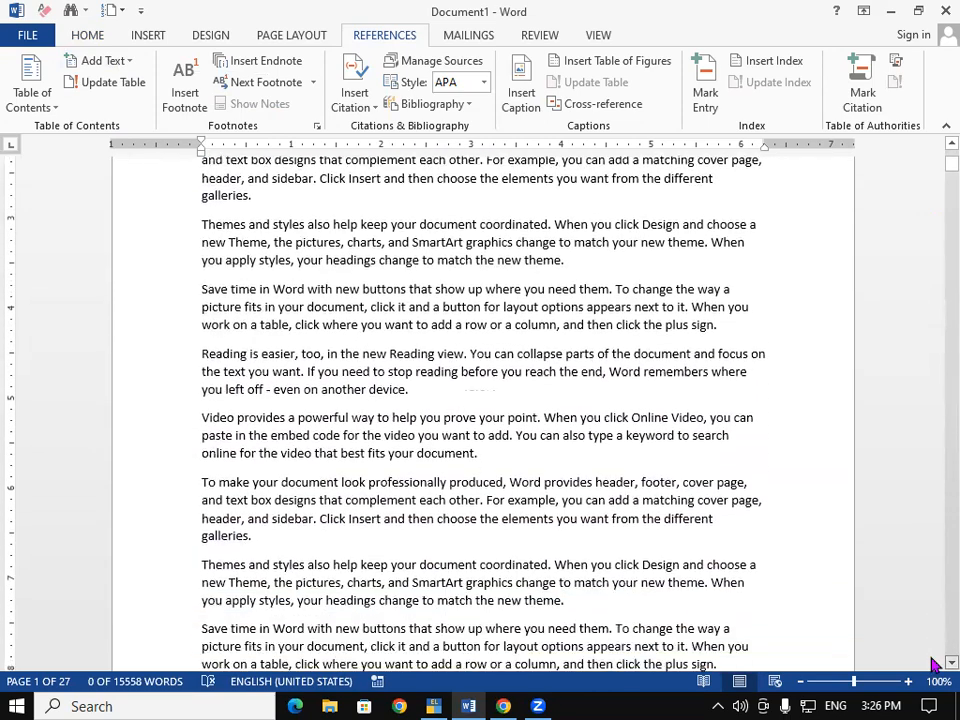
scroll(933, 663, "down", 8)
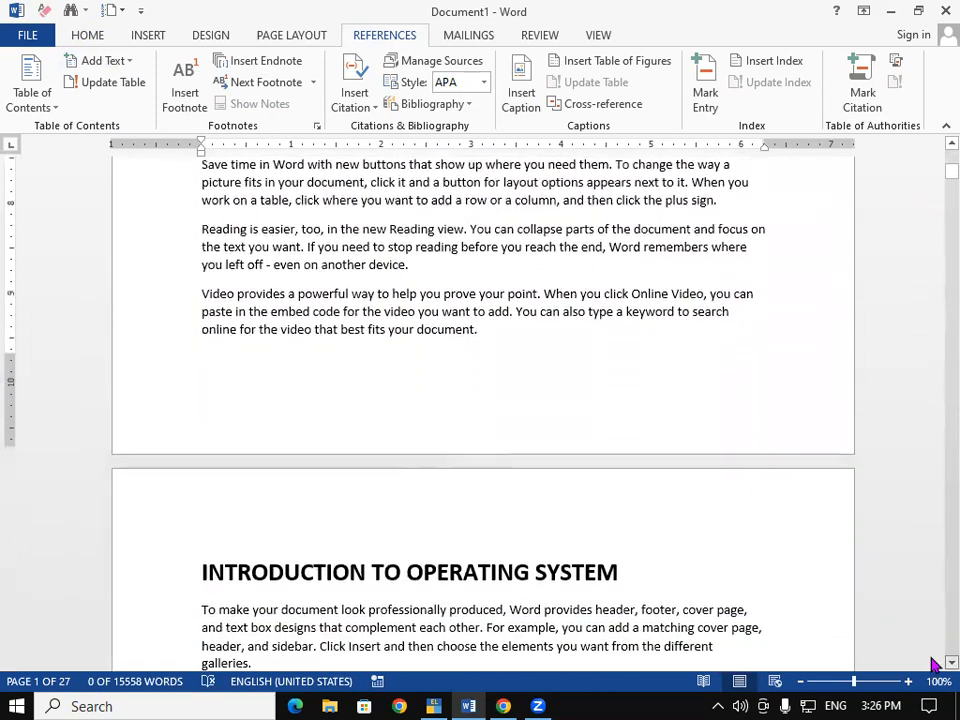
left_click_drag(196, 500, 606, 506)
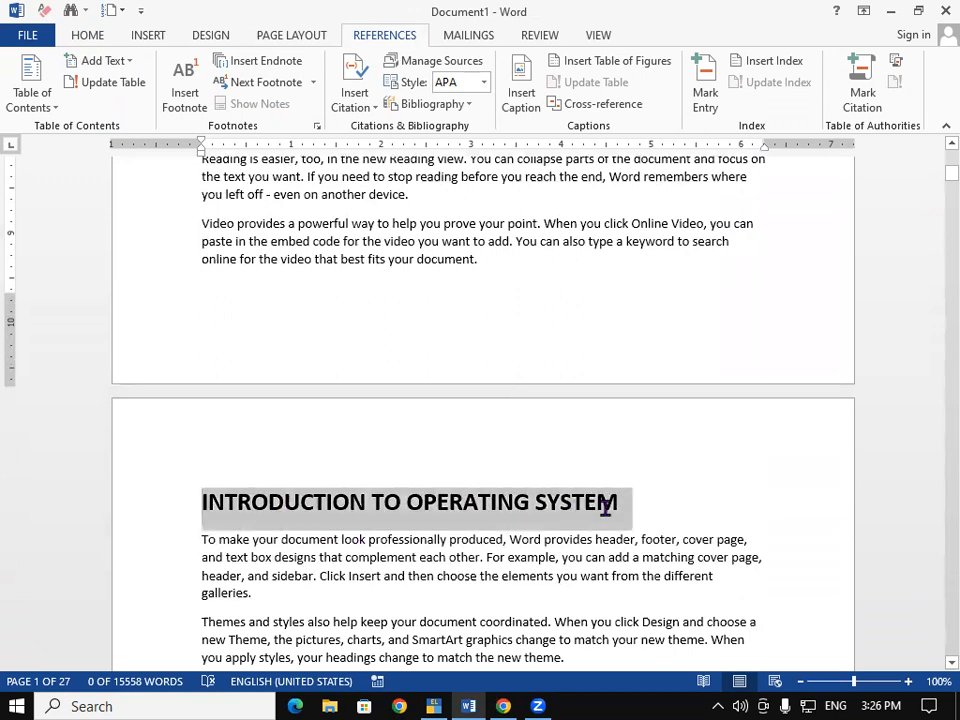
left_click(108, 62)
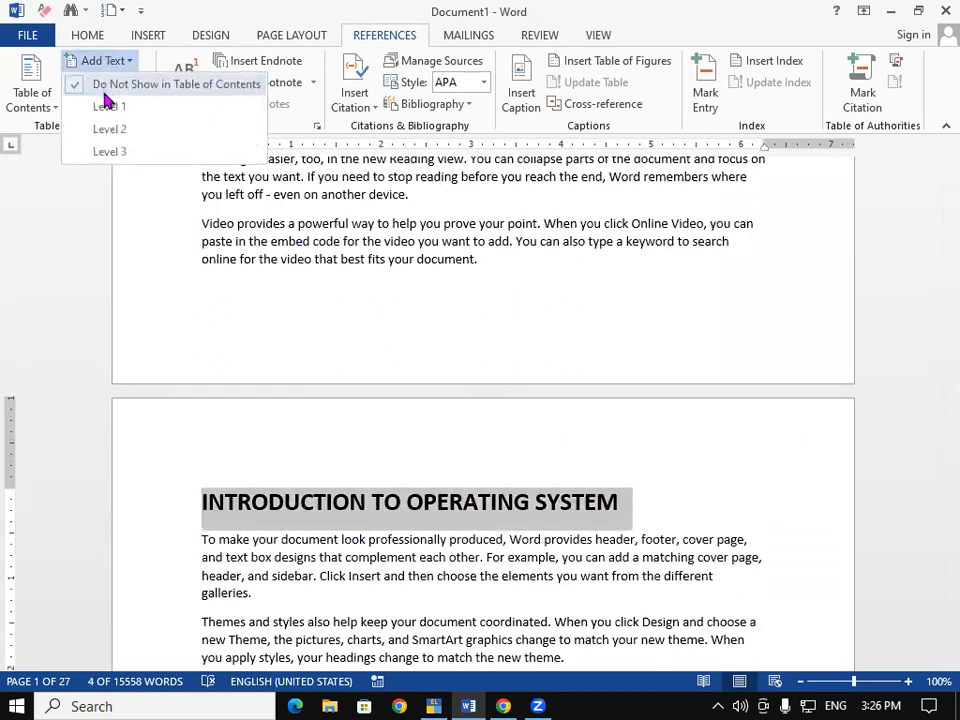
left_click(112, 155)
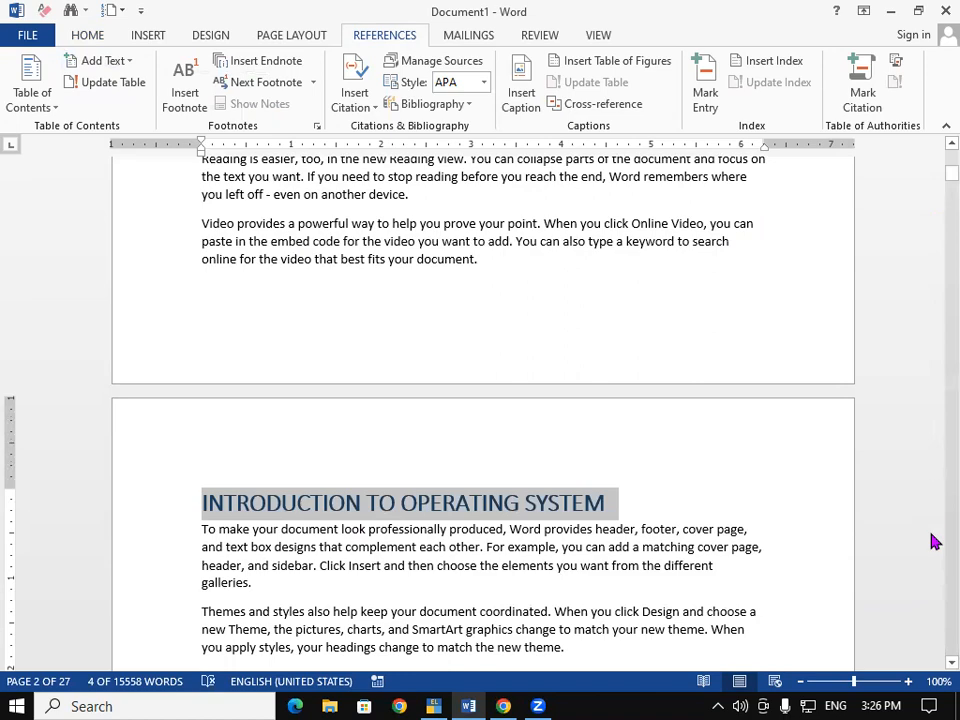
- Mark the "INTRODUCTION OF MOUSE" heading on page 3 as Level 3 text for the table of contents
scroll(932, 665, "down", 7)
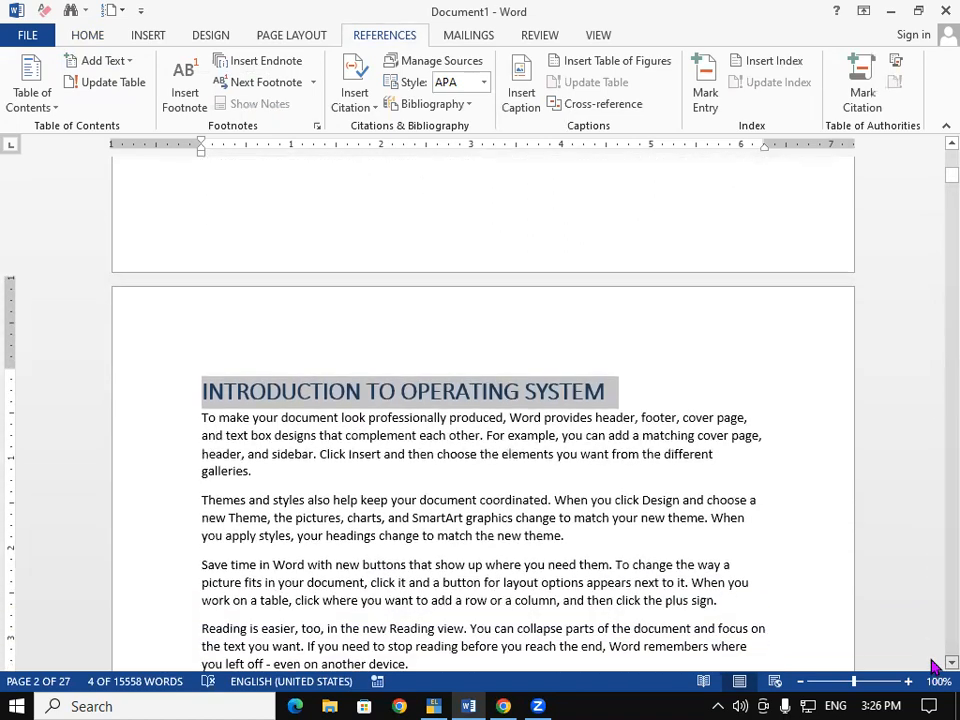
scroll(932, 665, "down", 9)
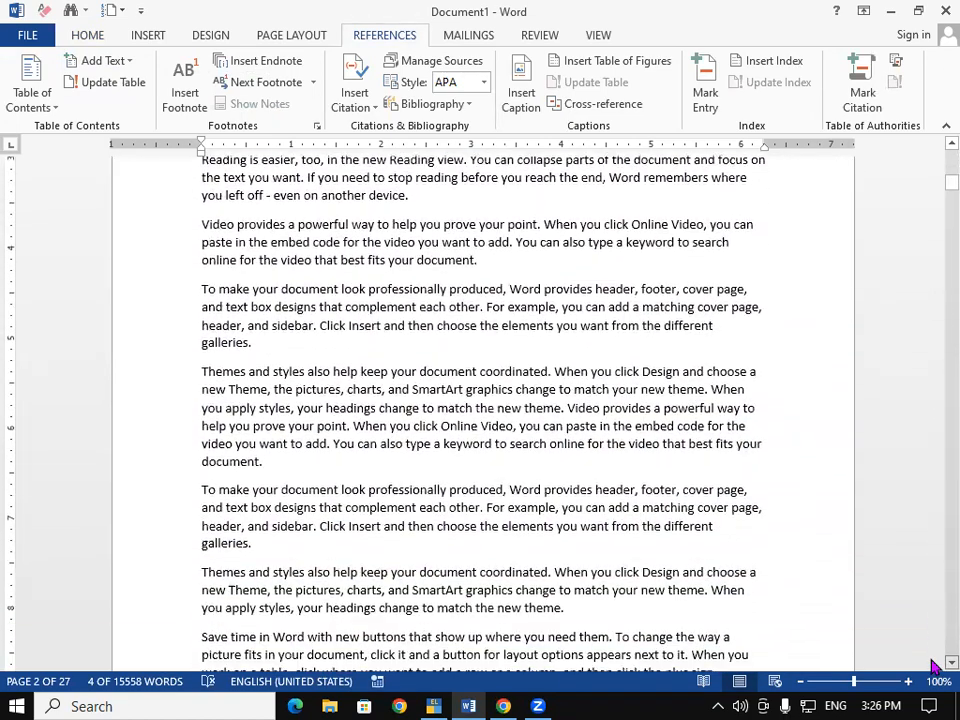
scroll(932, 665, "down", 5)
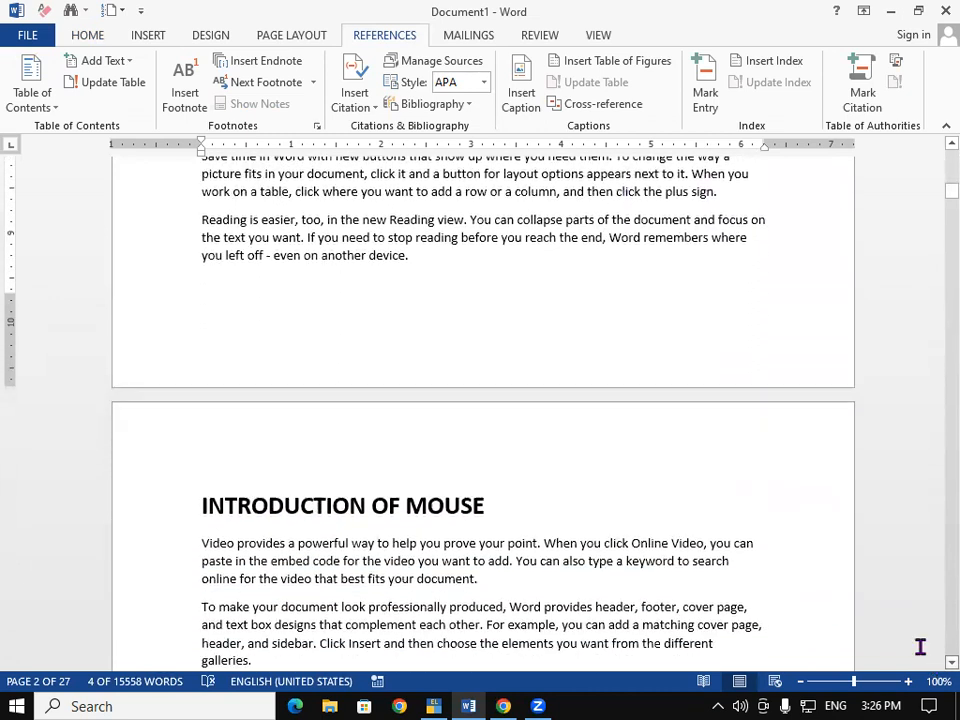
left_click_drag(203, 502, 476, 514)
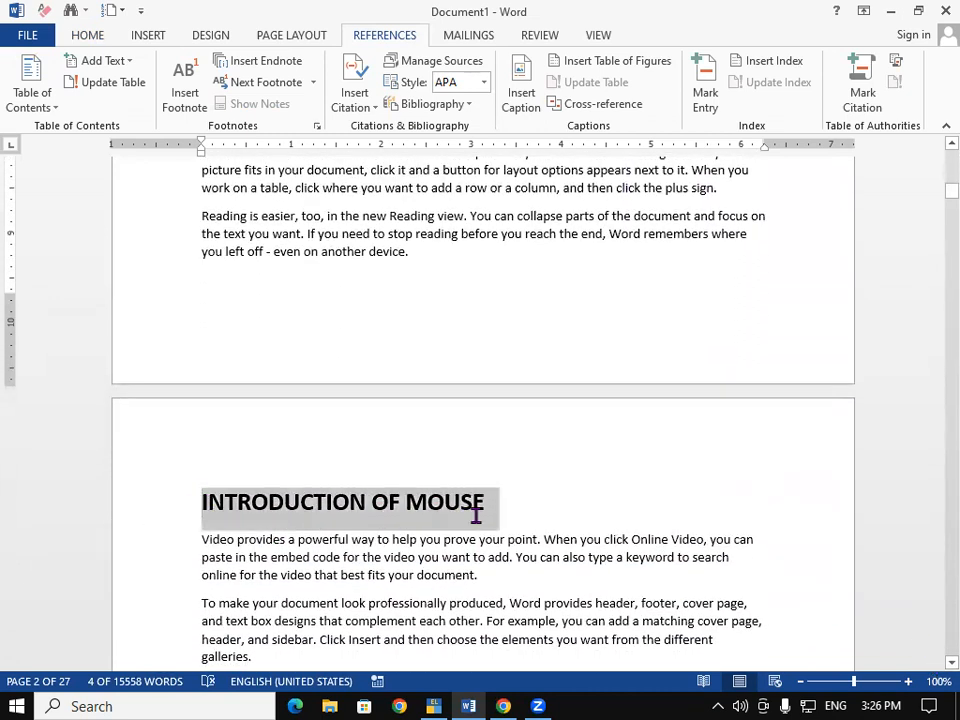
left_click(106, 66)
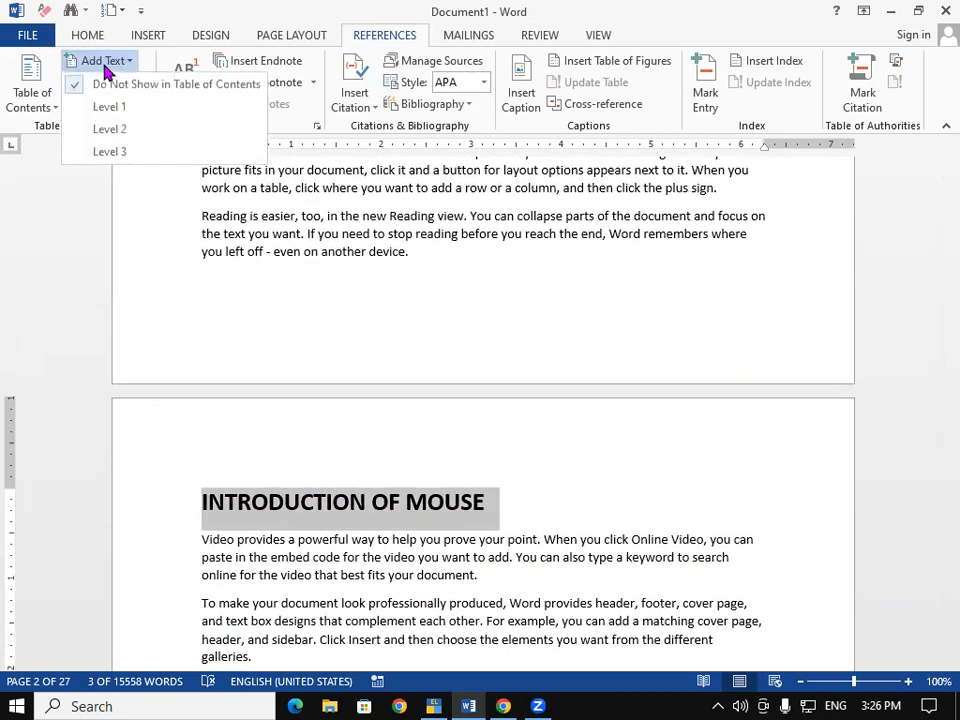
left_click(116, 152)
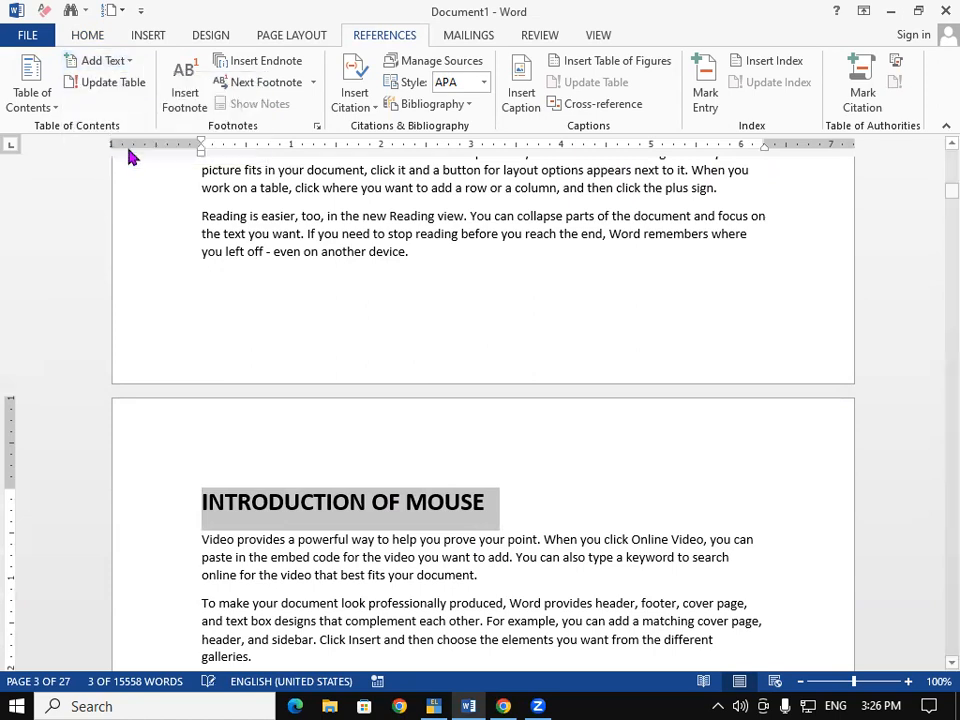
- Insert a page break before the "LESSON 2" title so that it starts page 4
scroll(932, 668, "down", 1)
scroll(932, 668, "down", 7)
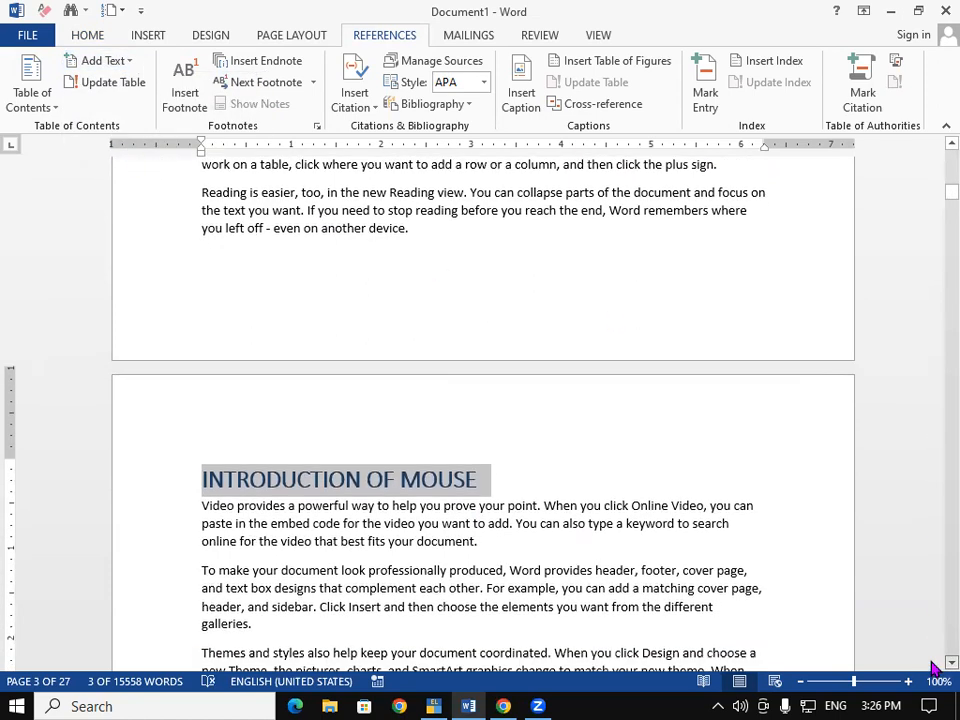
scroll(932, 668, "down", 8)
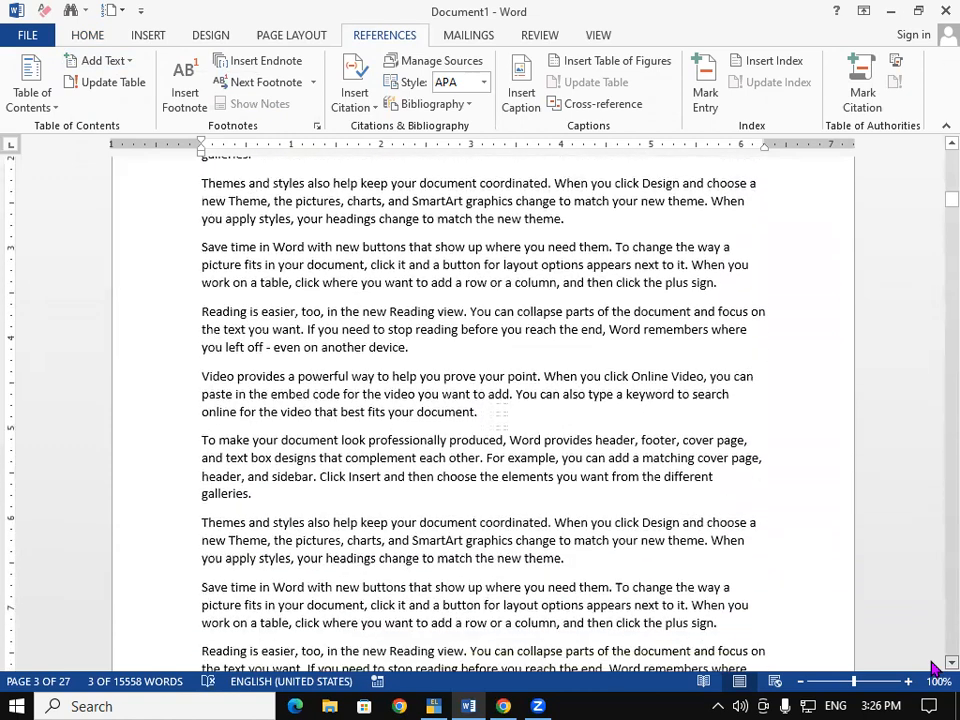
scroll(932, 668, "down", 5)
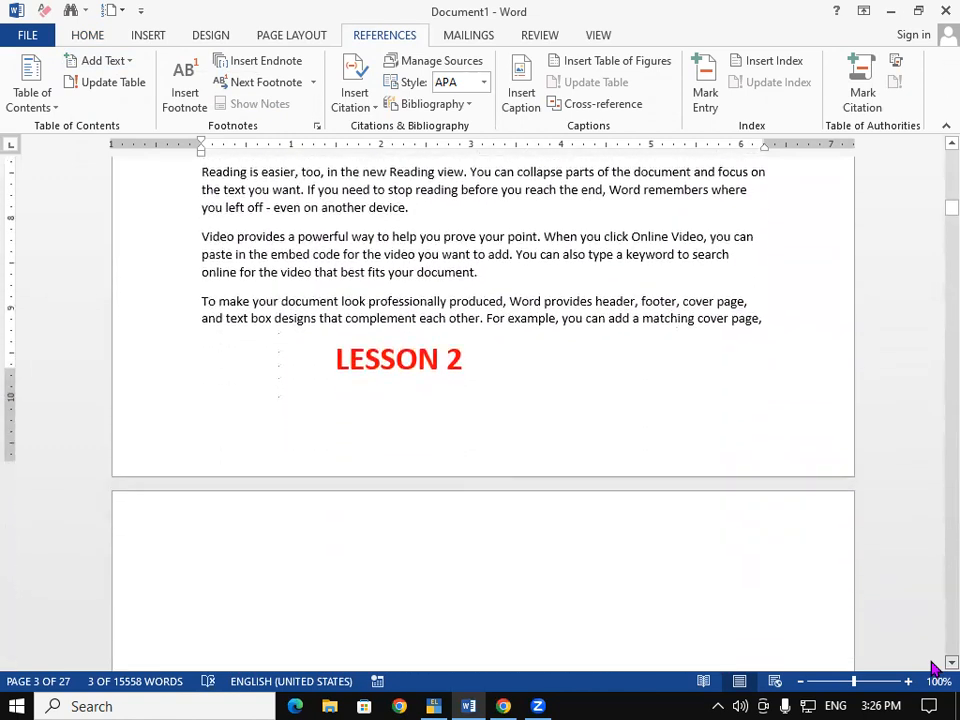
left_click(322, 237)
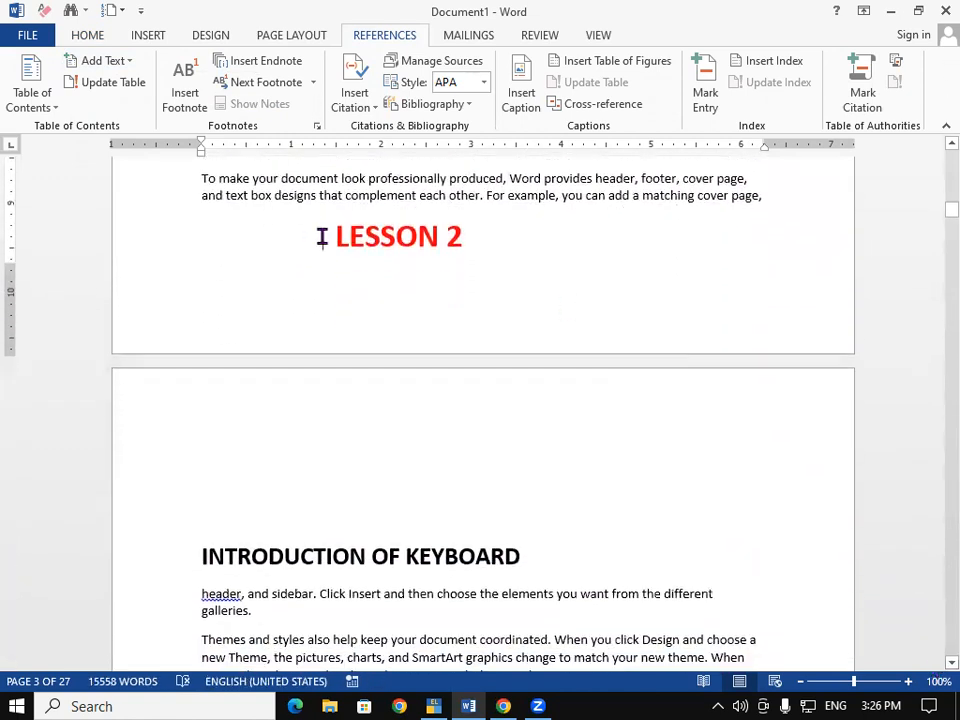
key("ctrl+Return")
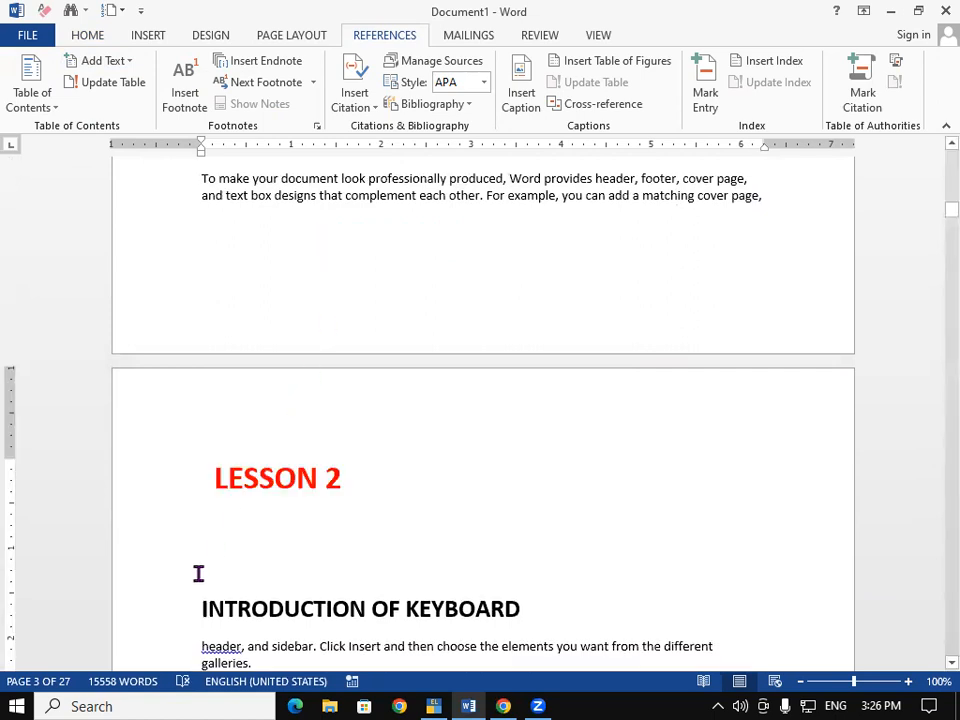
- Delete the blank lines between the "LESSON 2" title and the "INTRODUCTION OF KEYBOARD" heading
left_click(196, 609)
key("BackSpace")
key("BackSpace")
key("BackSpace")
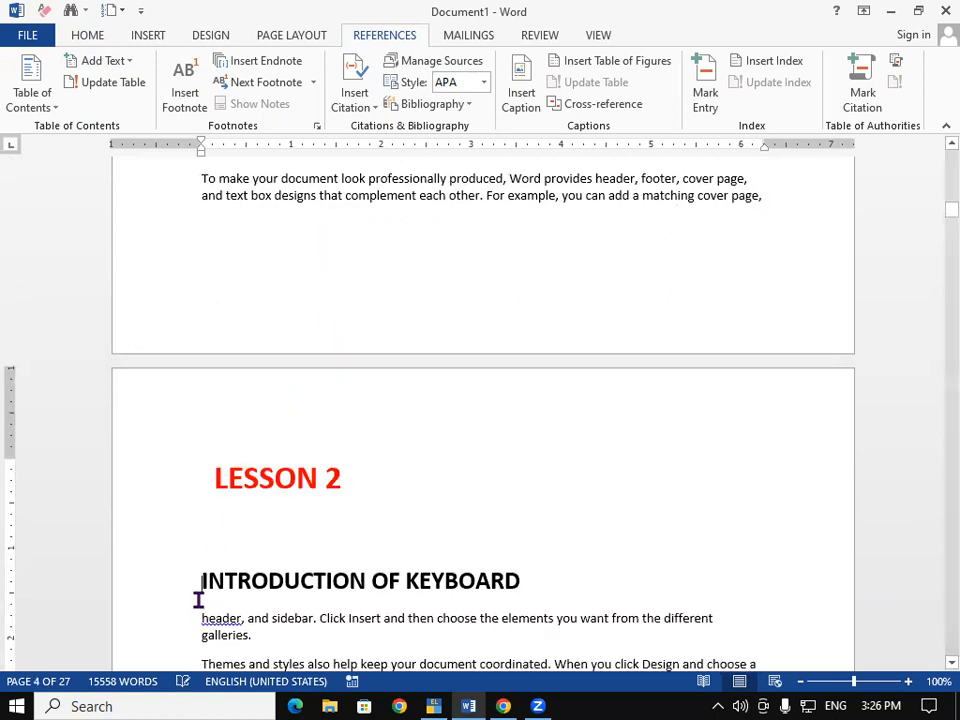
- Mark the "LESSON 2" title on page 4 as Level 1 text for the table of contents
left_click(214, 479)
left_click_drag(247, 479, 356, 476)
left_click(100, 63)
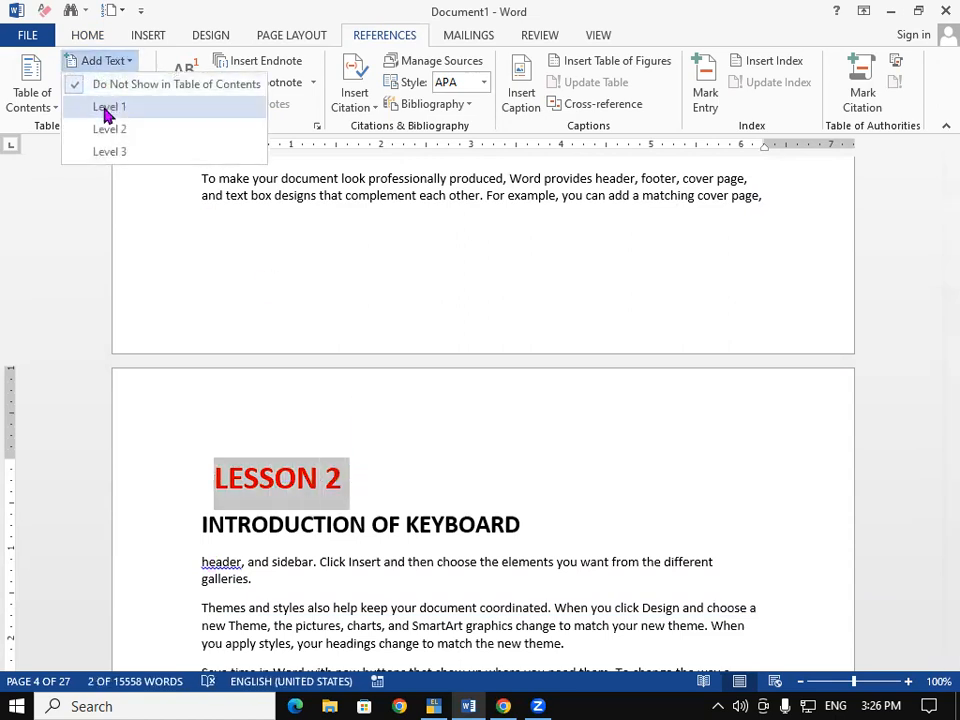
left_click(104, 108)
- Mark the "INTRODUCTION OF KEYBOARD" heading as Level 2 text for the table of contents
left_click_drag(196, 518, 516, 519)
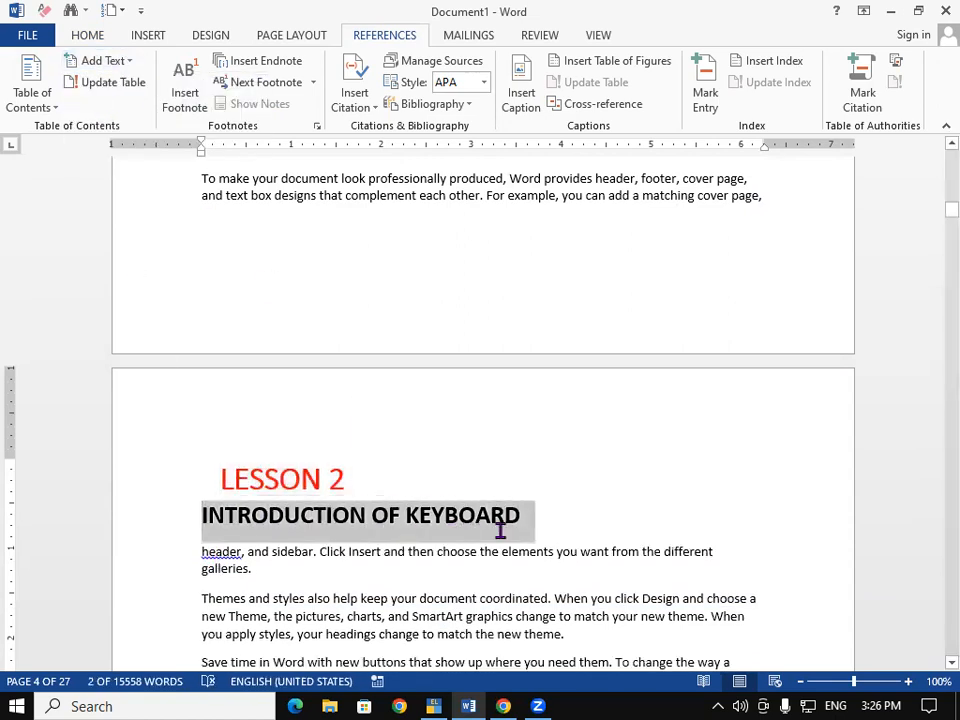
left_click(108, 62)
left_click(120, 126)
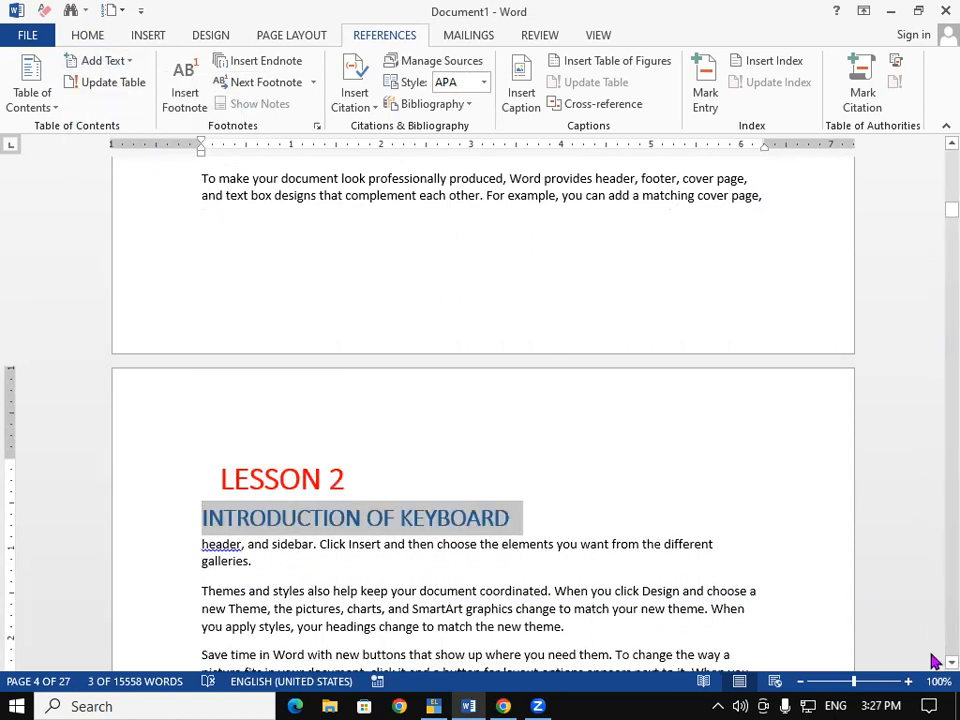
- Insert a page break before the "INTRODUCTION OF MOTHERBOARD" heading so that it starts page 5
scroll(933, 661, "down", 5)
scroll(933, 661, "down", 9)
scroll(933, 661, "down", 4)
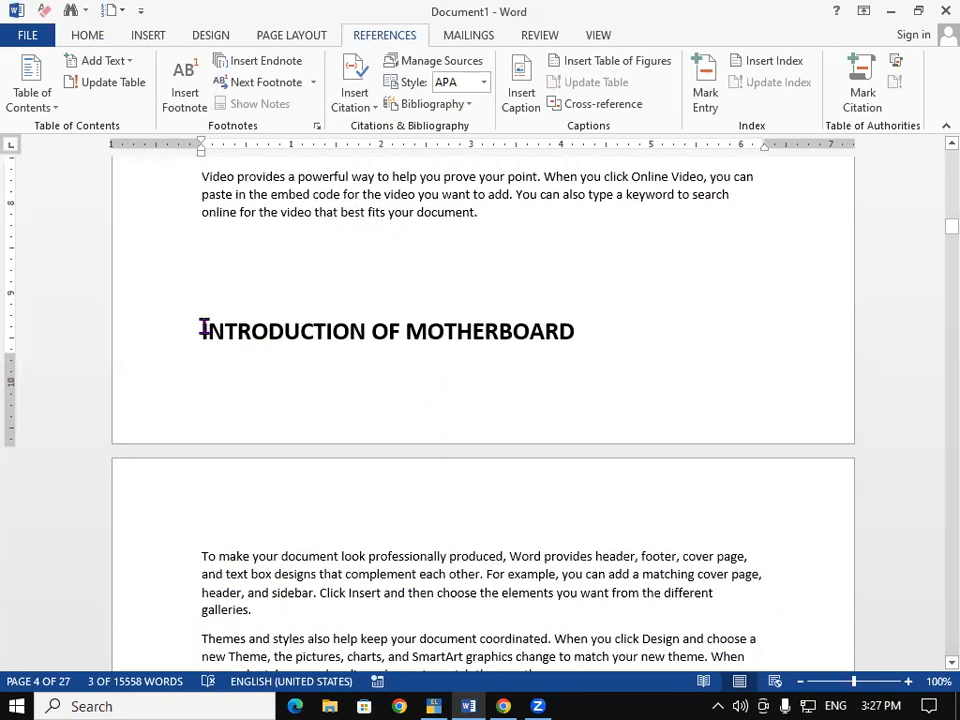
left_click(199, 330)
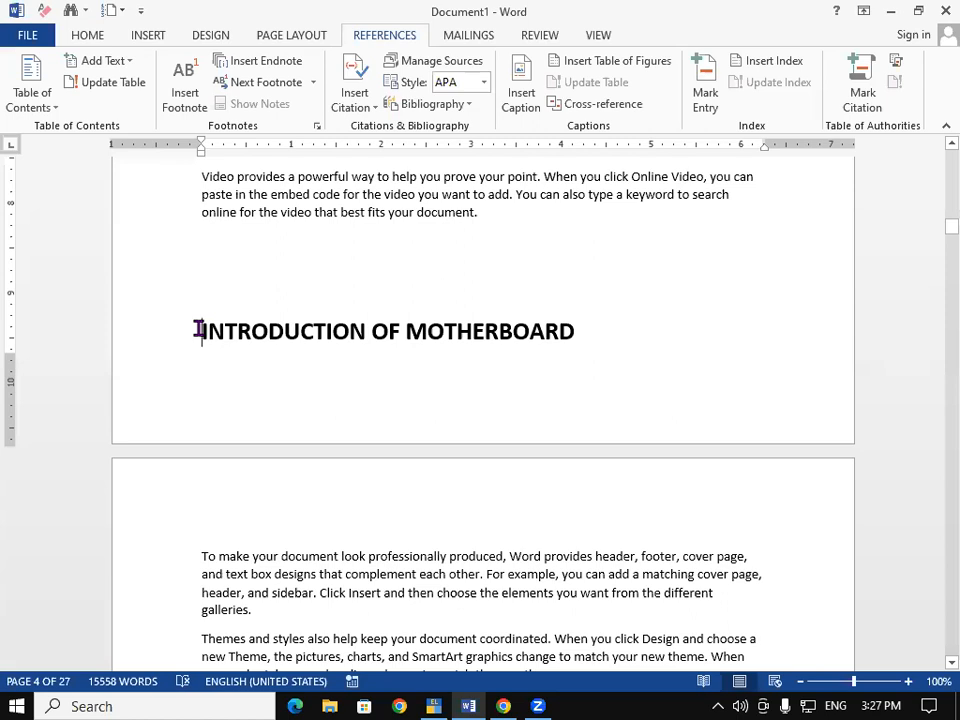
key("ctrl+Return")
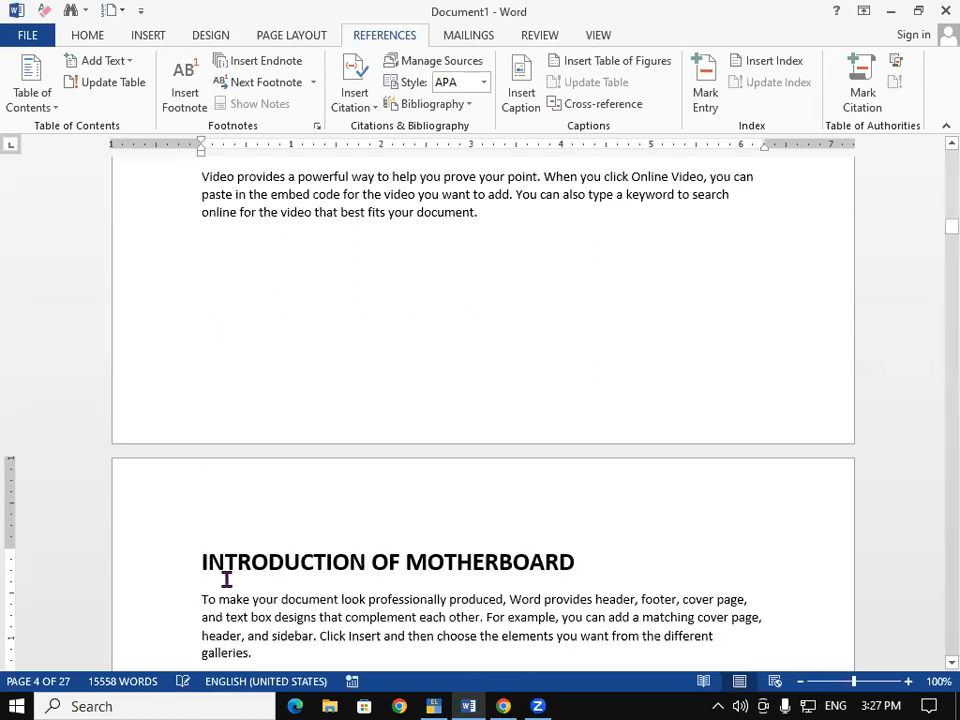
- Mark the "INTRODUCTION OF MOTHERBOARD" heading as Level 2 text for the table of contents
triple_click(339, 580)
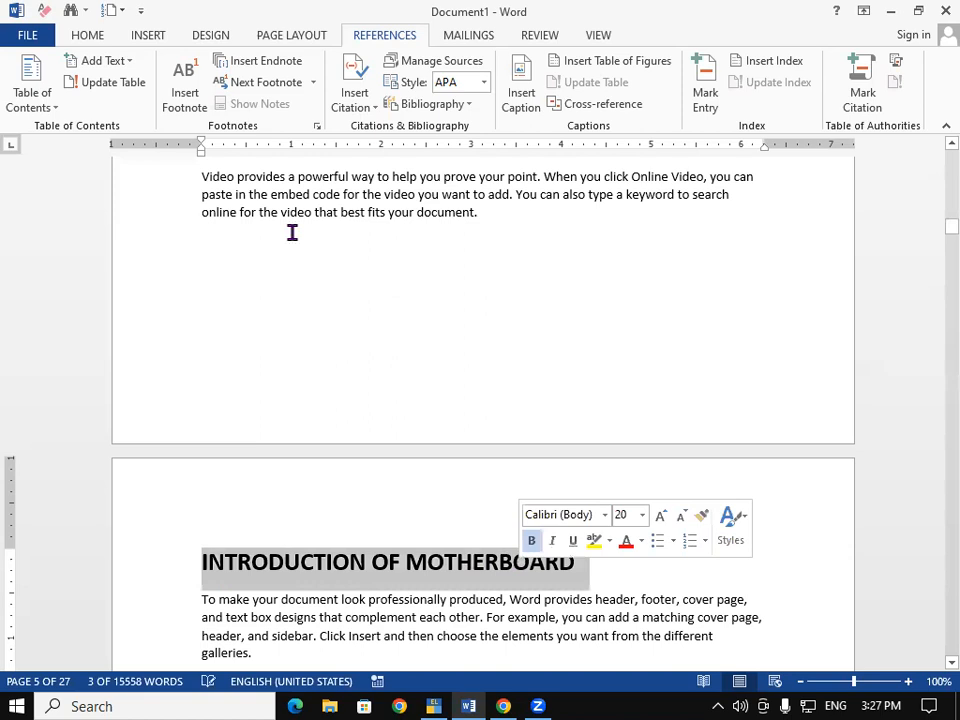
left_click(103, 64)
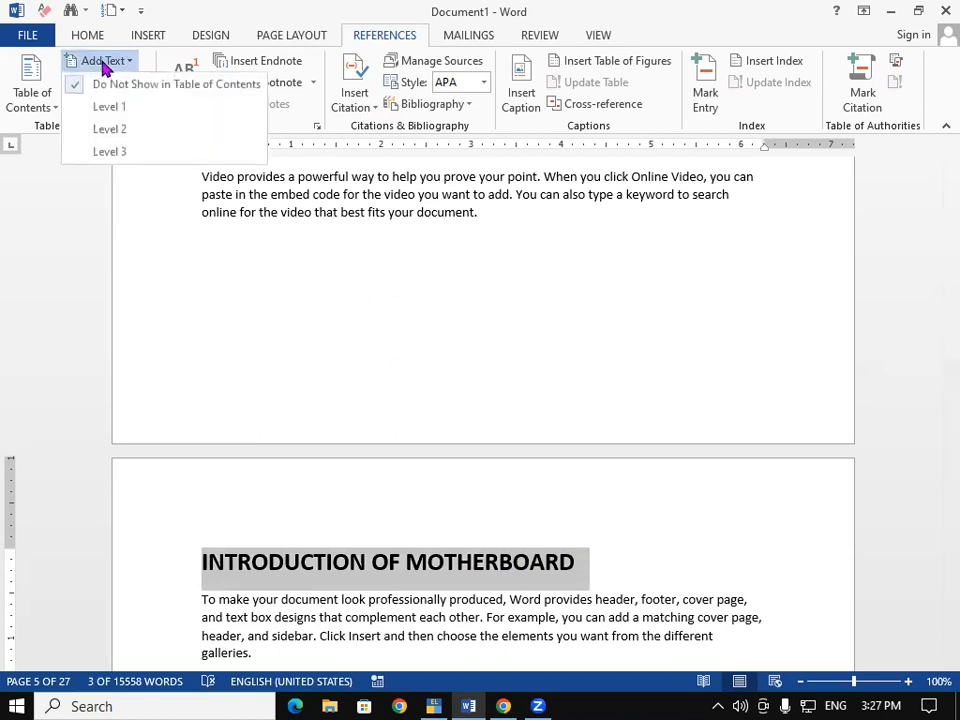
left_click(116, 131)
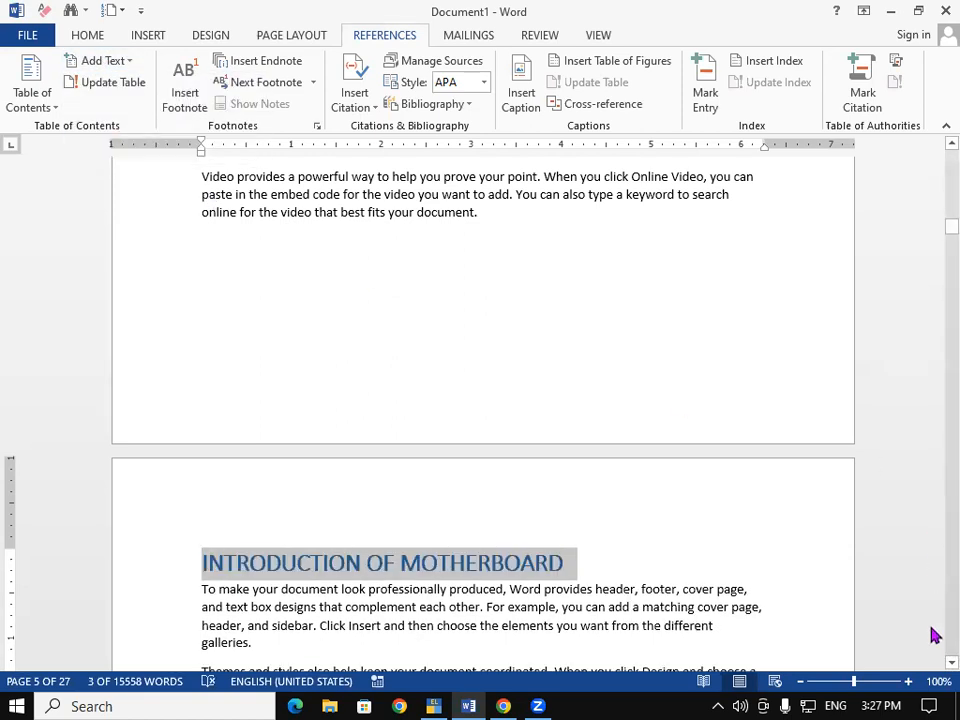
- Mark the "INTRODUCTION OF PRINTER" heading on page 6 as Level 3 text for the table of contents
scroll(932, 670, "down", 1)
scroll(932, 670, "down", 8)
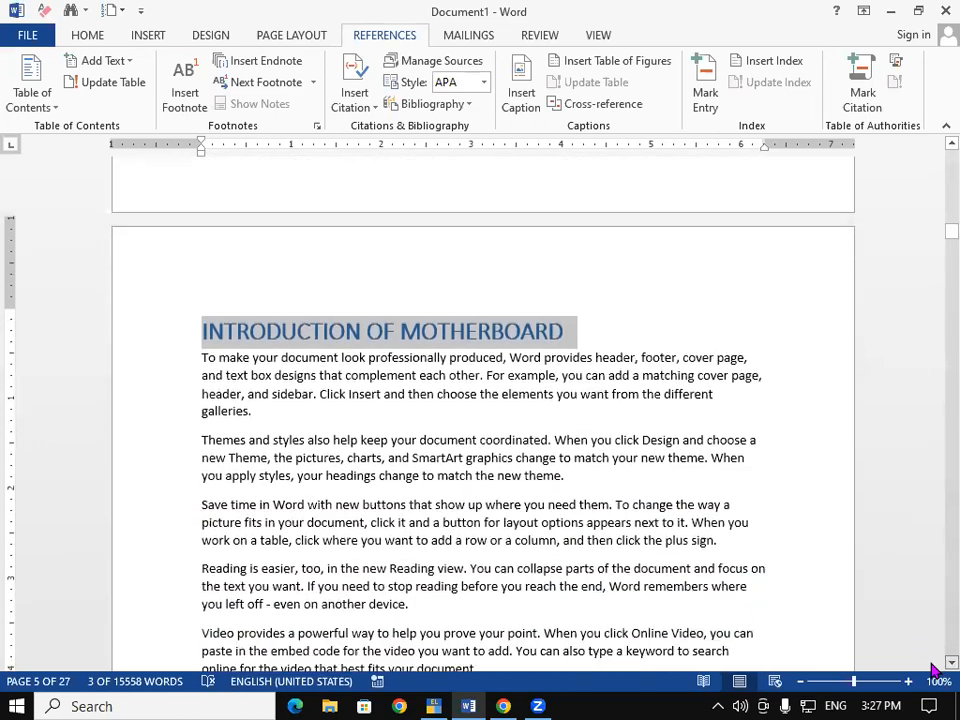
scroll(932, 670, "down", 8)
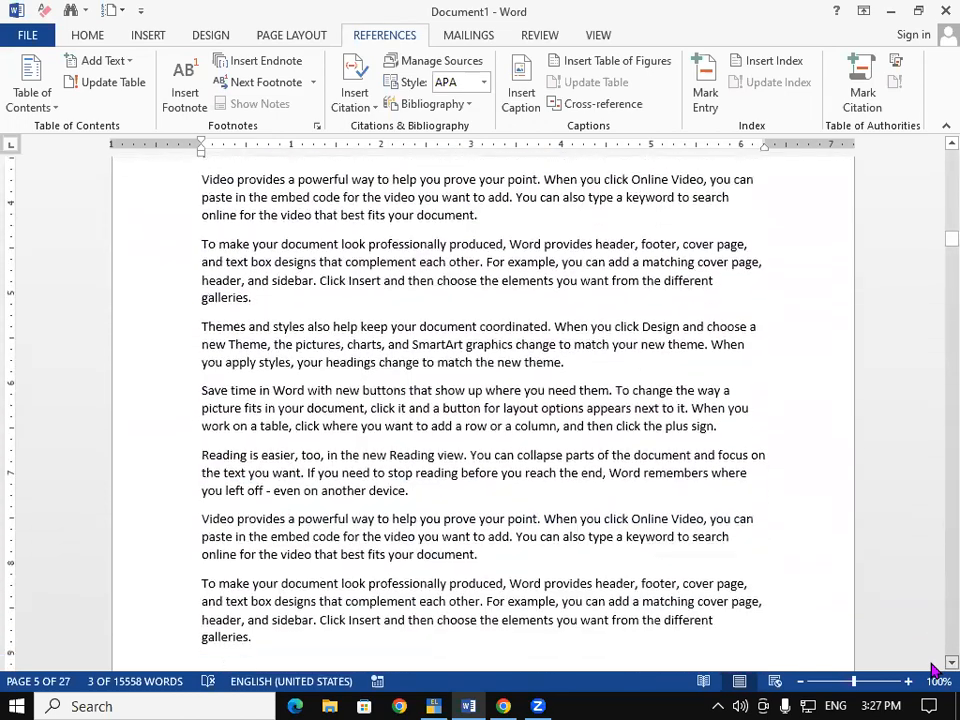
scroll(932, 670, "down", 4)
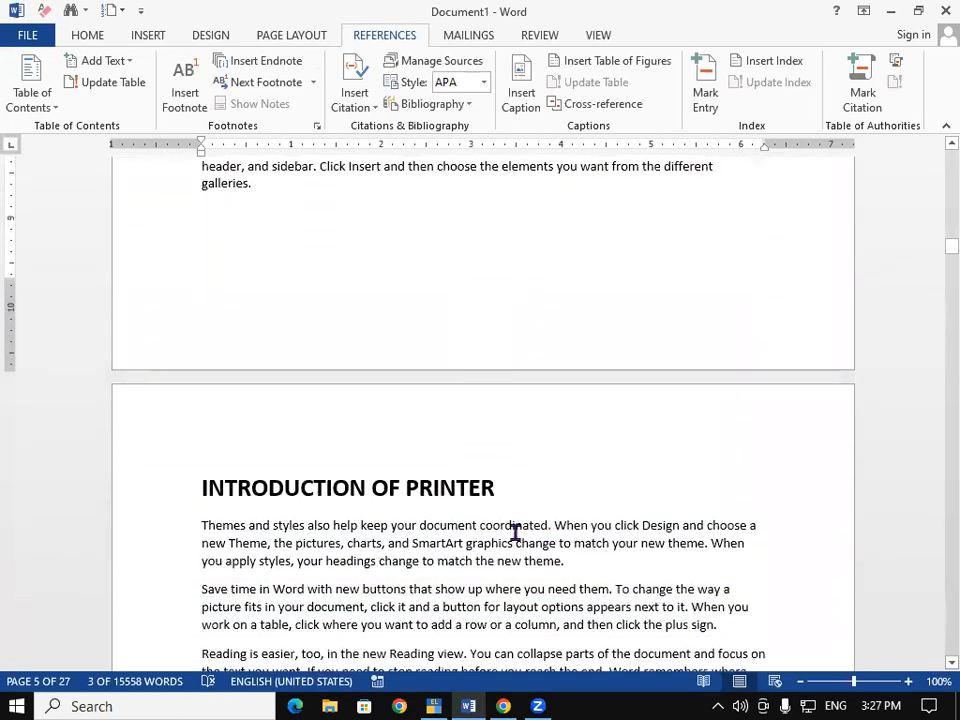
left_click(203, 488)
left_click_drag(277, 490, 489, 491)
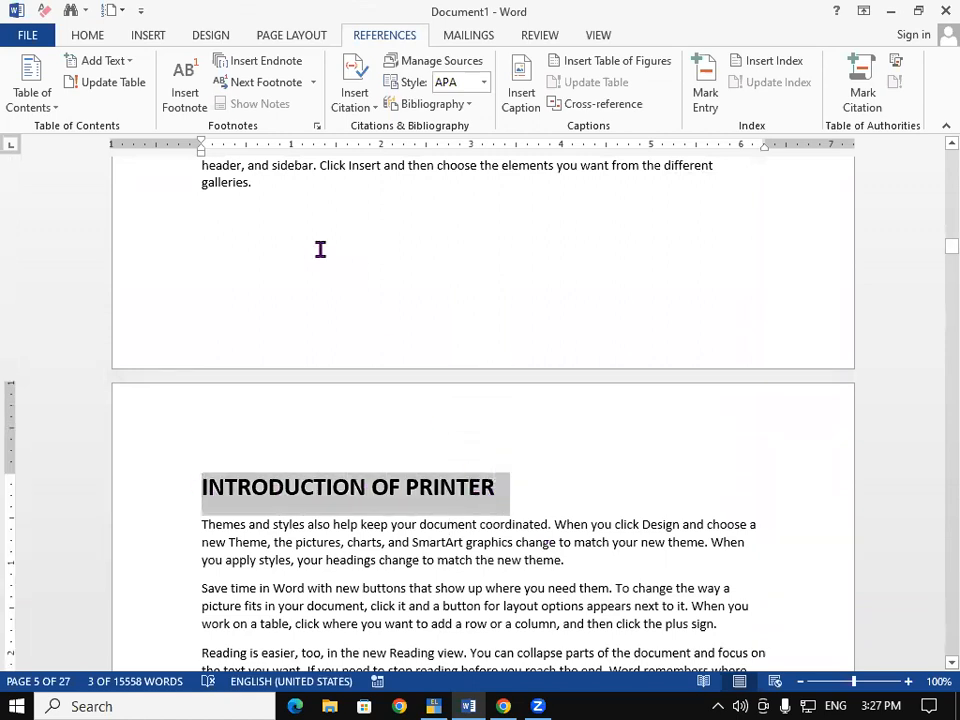
left_click(115, 62)
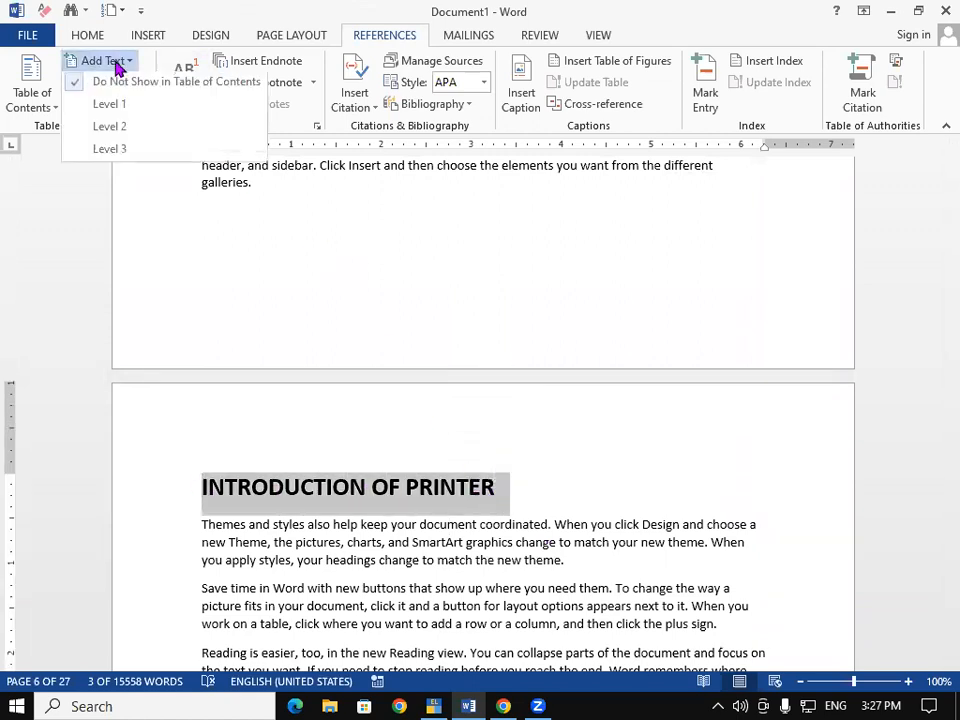
left_click(113, 152)
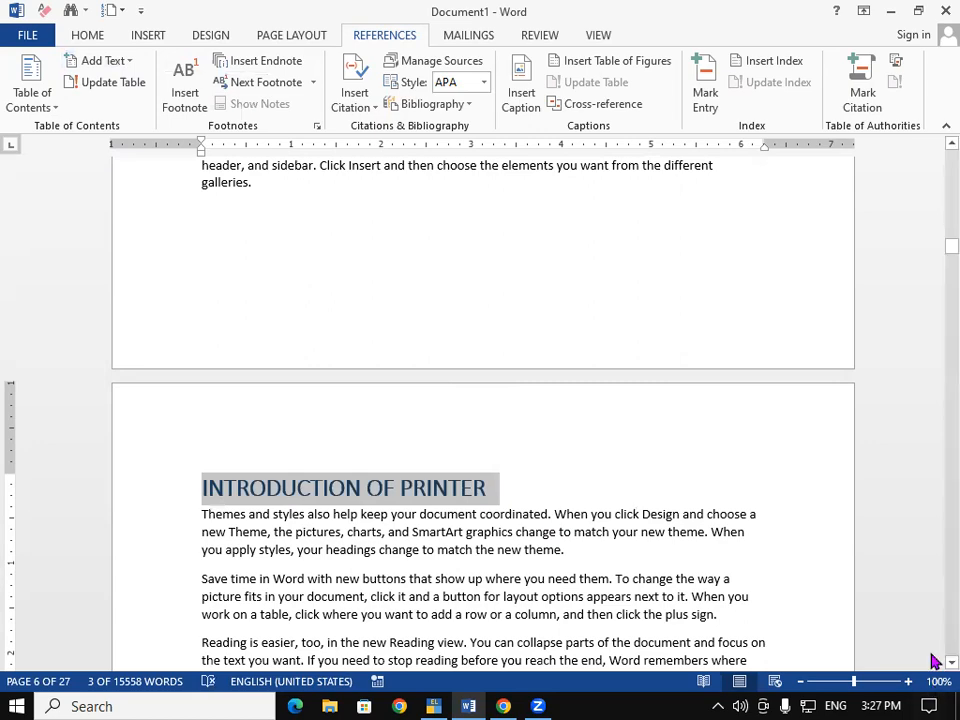
- Insert a page break before the "LESSON 1" title to create a blank first page
scroll(932, 665, "down", 5)
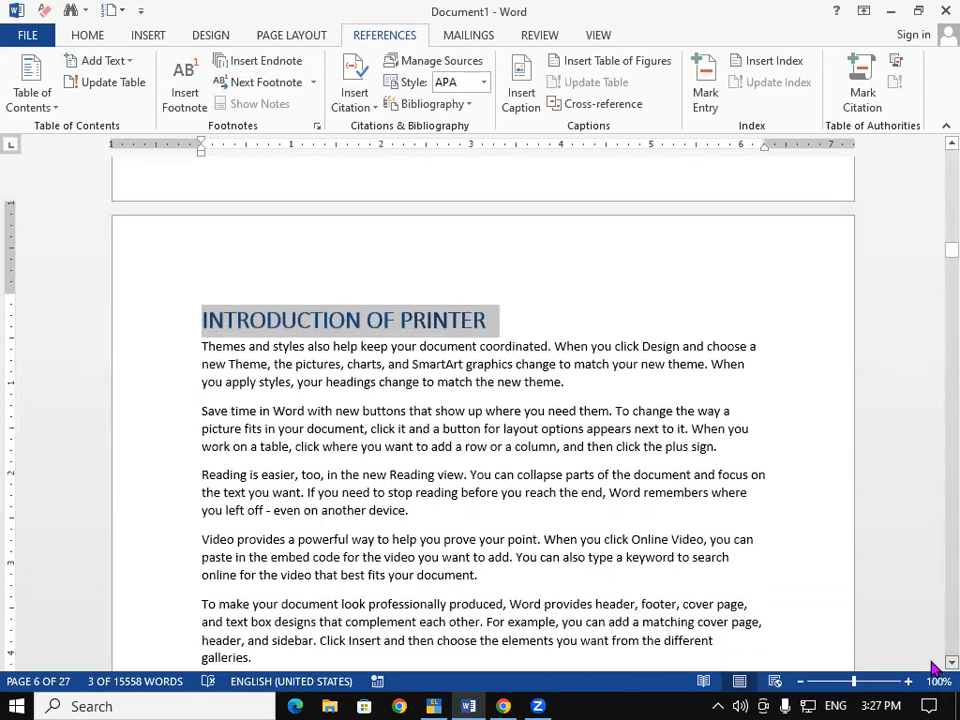
scroll(932, 665, "down", 8)
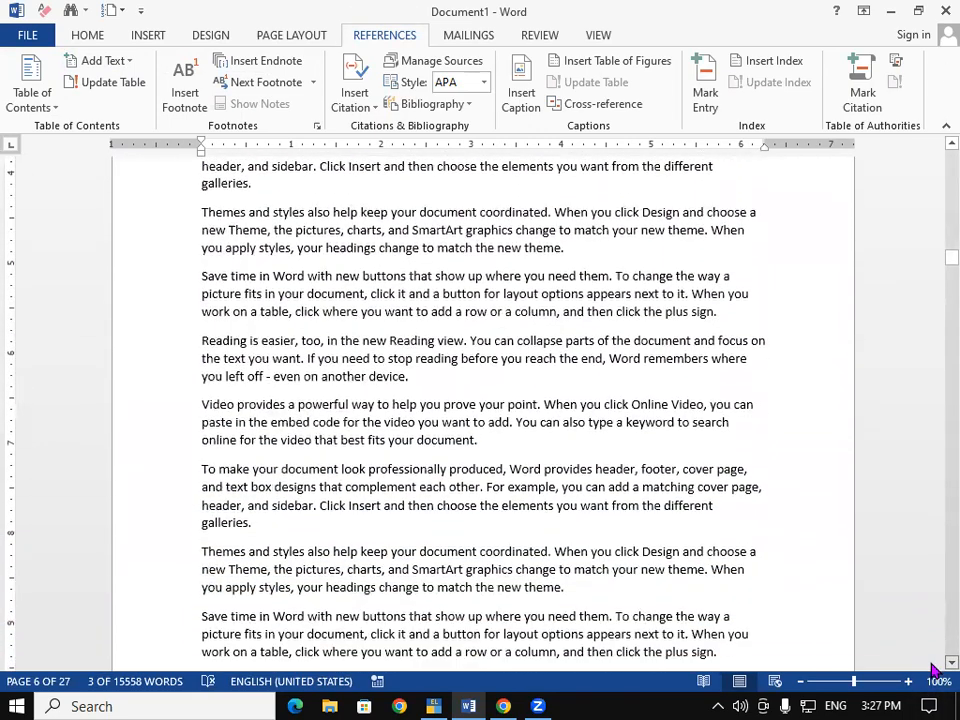
scroll(932, 665, "down", 7)
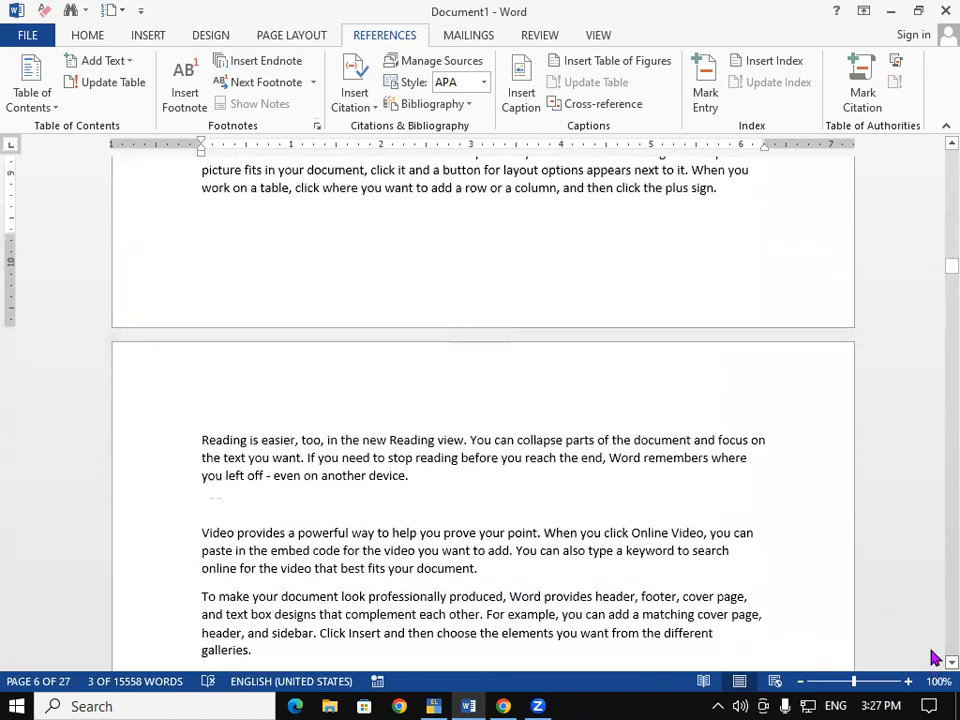
left_click_drag(936, 266, 932, 150)
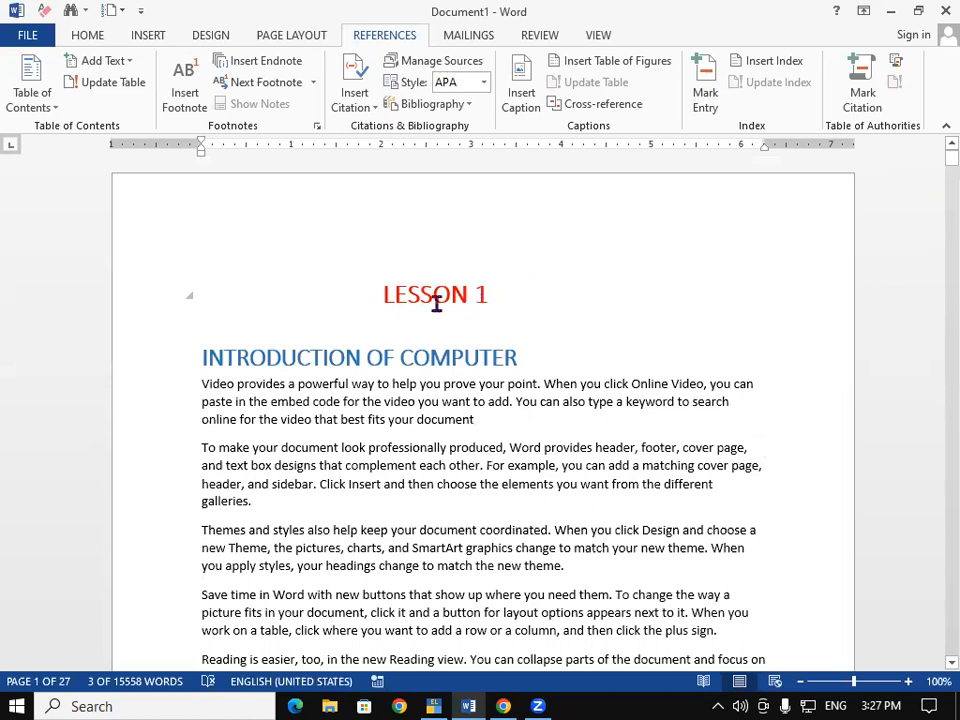
left_click(381, 293)
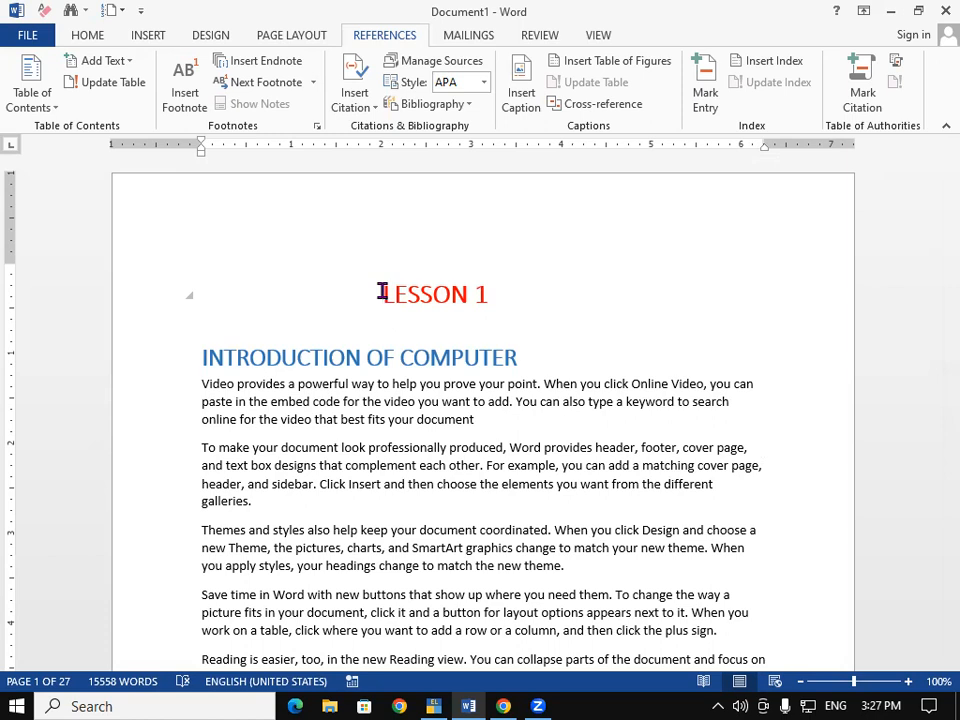
key("ctrl+Return")
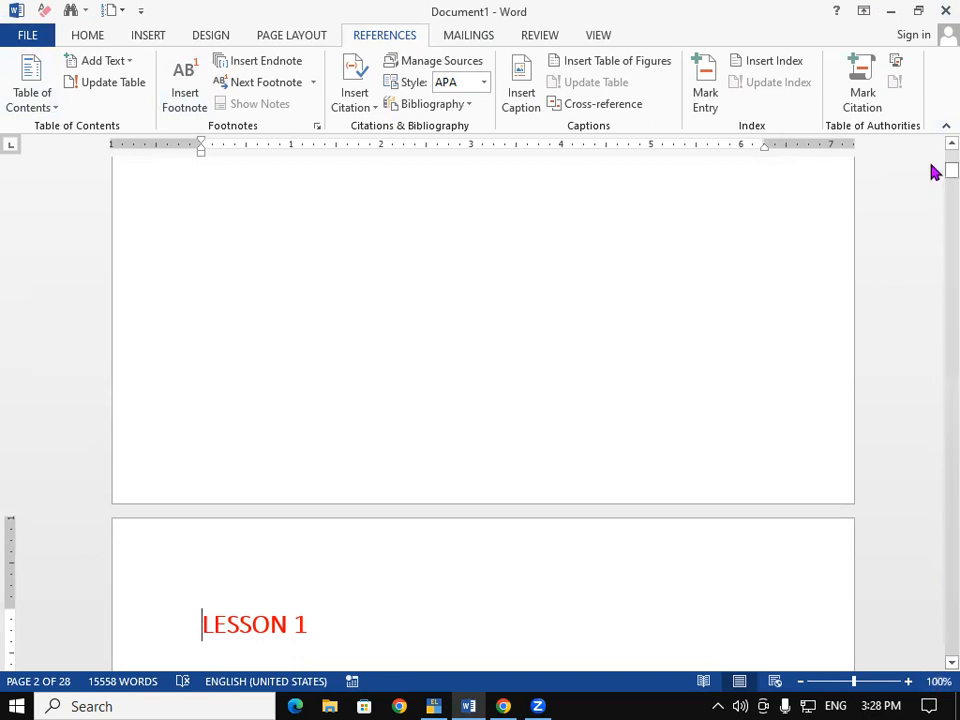
- Insert the built-in Automatic Table 2 table of contents on the blank first page
left_click_drag(945, 171, 934, 154)
left_click(266, 270)
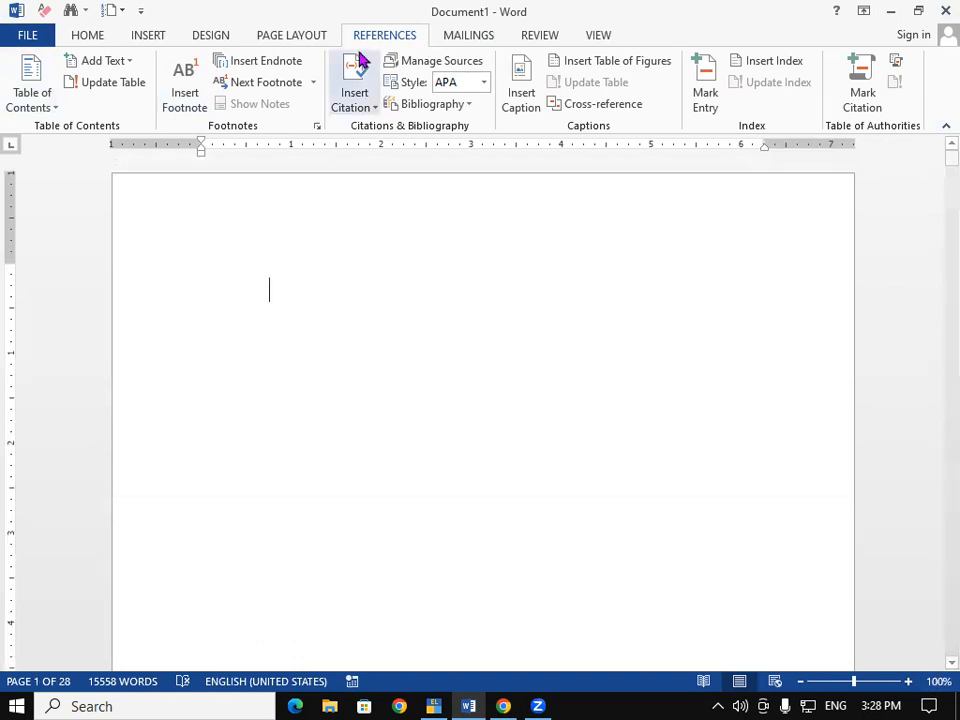
left_click(47, 107)
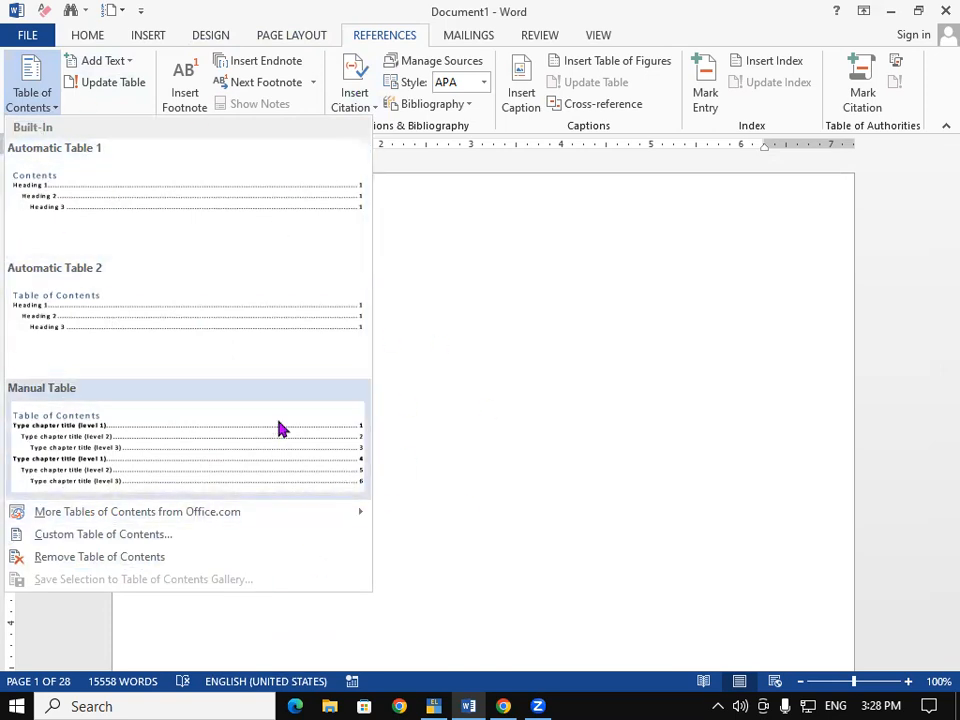
left_click(145, 320)
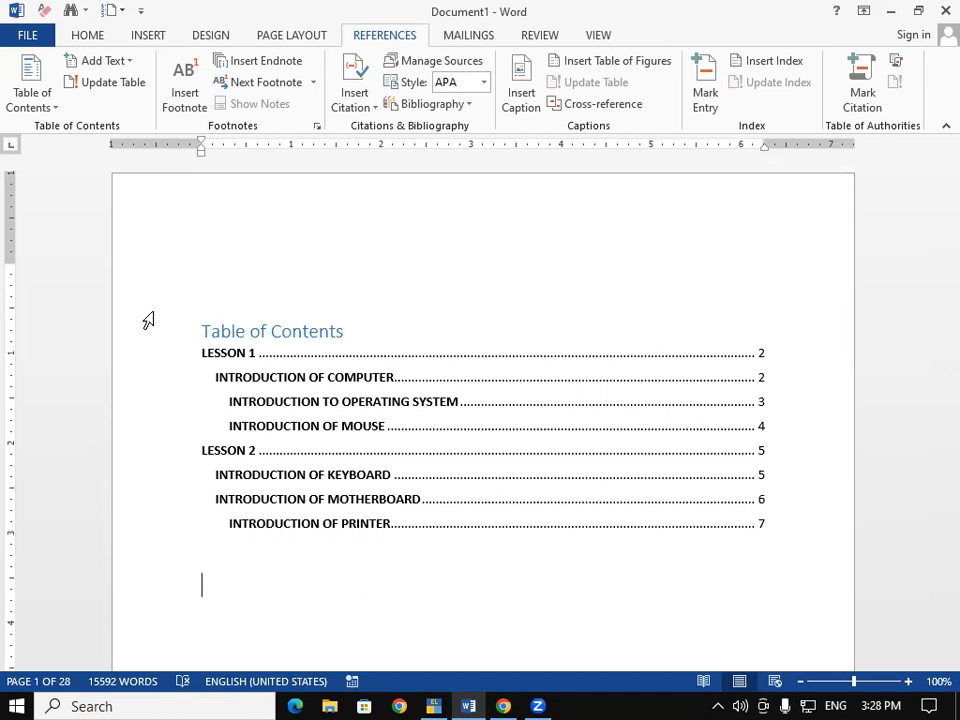
- Enlarge the text of the whole table of contents, including its title, by three font size steps
left_click_drag(204, 328, 384, 488)
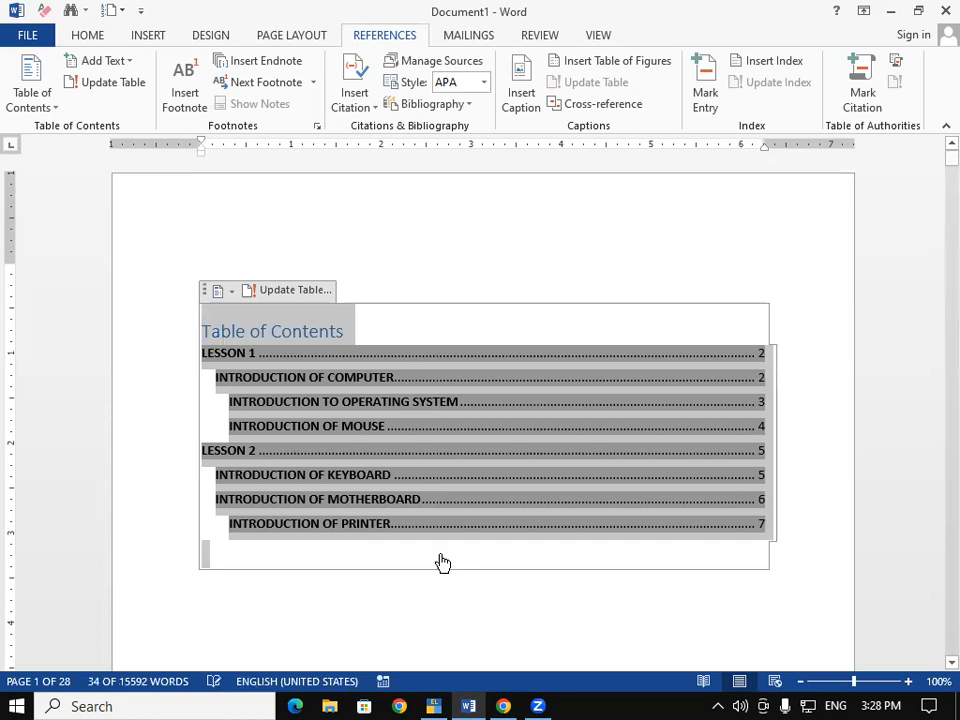
key("ctrl+shift+period")
key("ctrl+shift+period")
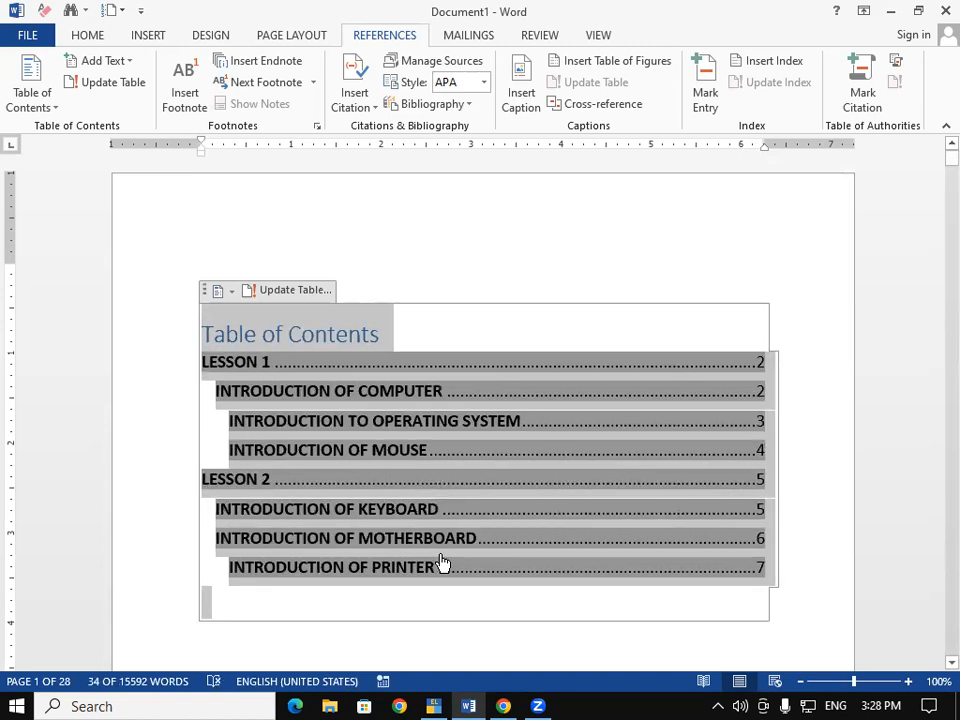
key("ctrl+shift+period")
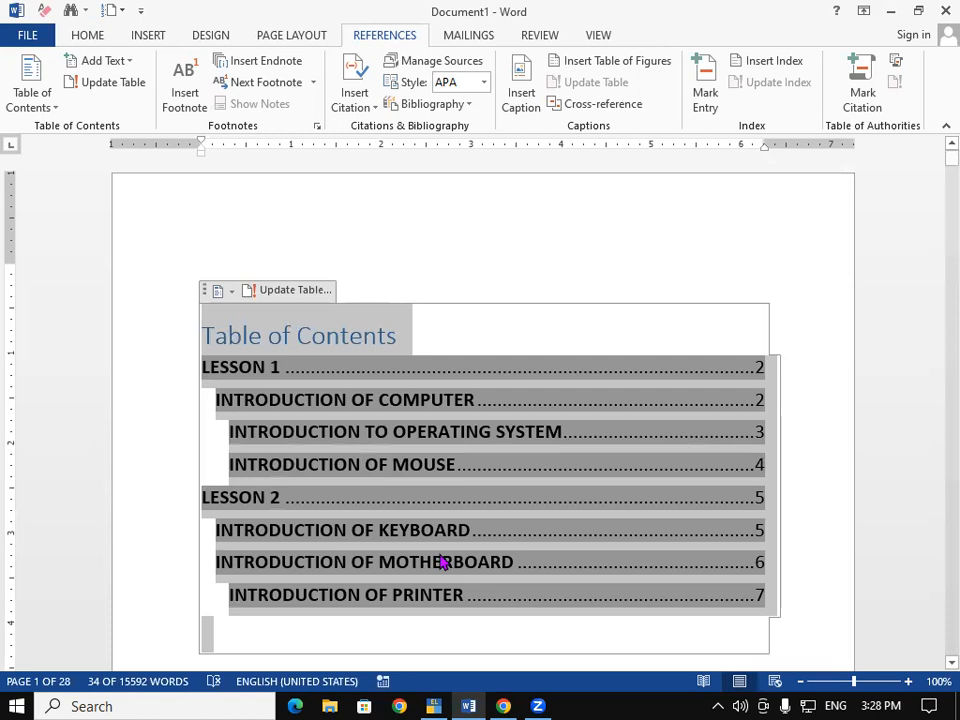
left_click(468, 477)
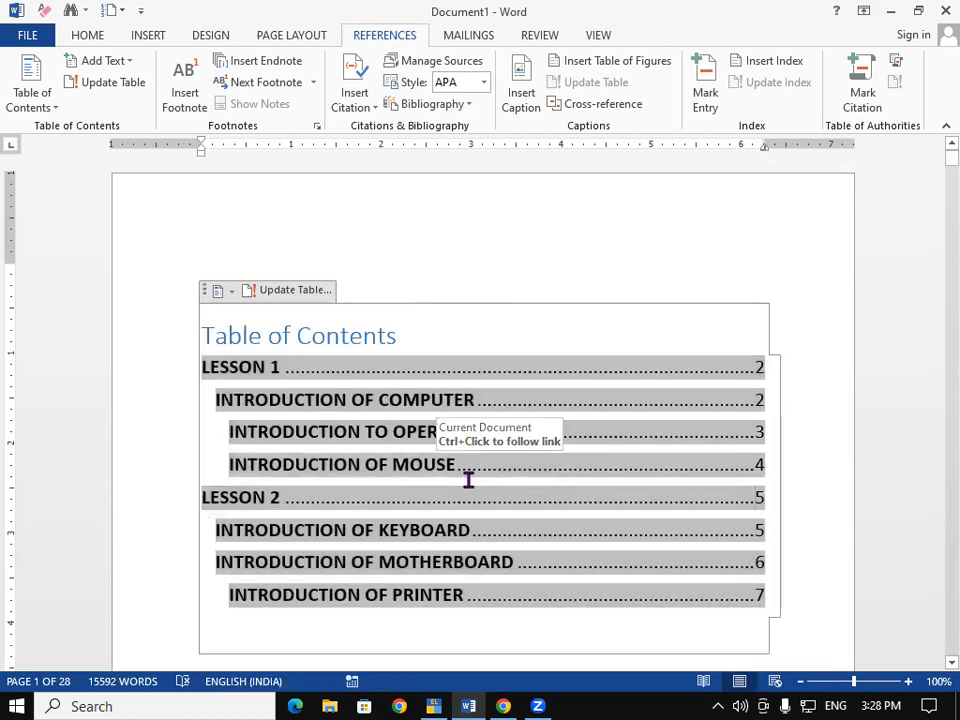
- Follow the "INTRODUCTION OF PRINTER" and "INTRODUCTION OF MOUSE" links in the table of contents, returning to the document start after each
left_click(445, 600, "ctrl")
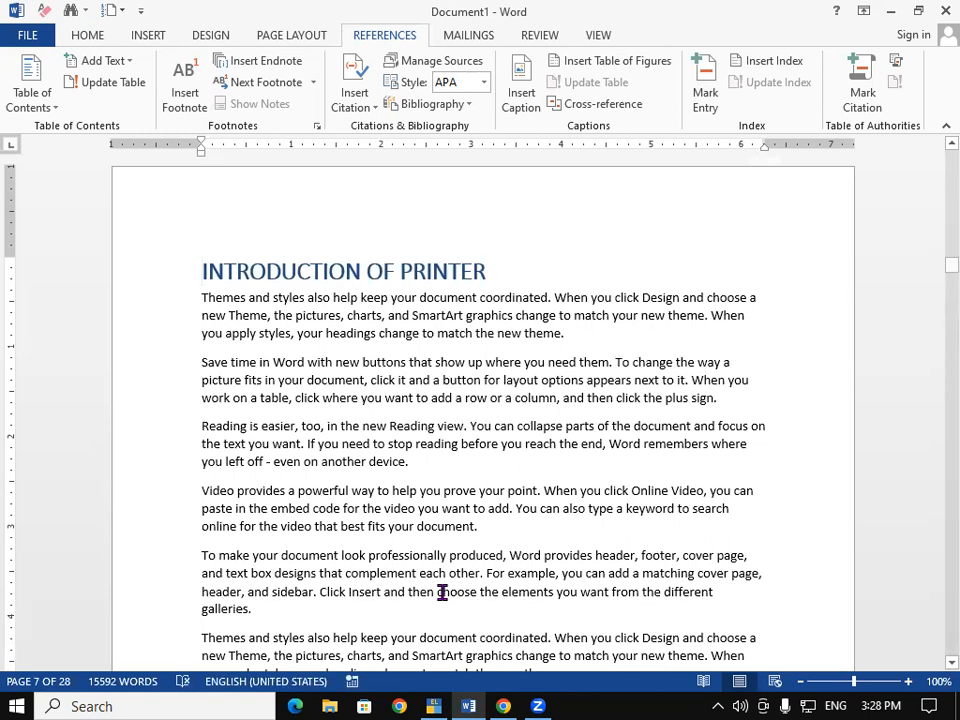
key("ctrl+Home")
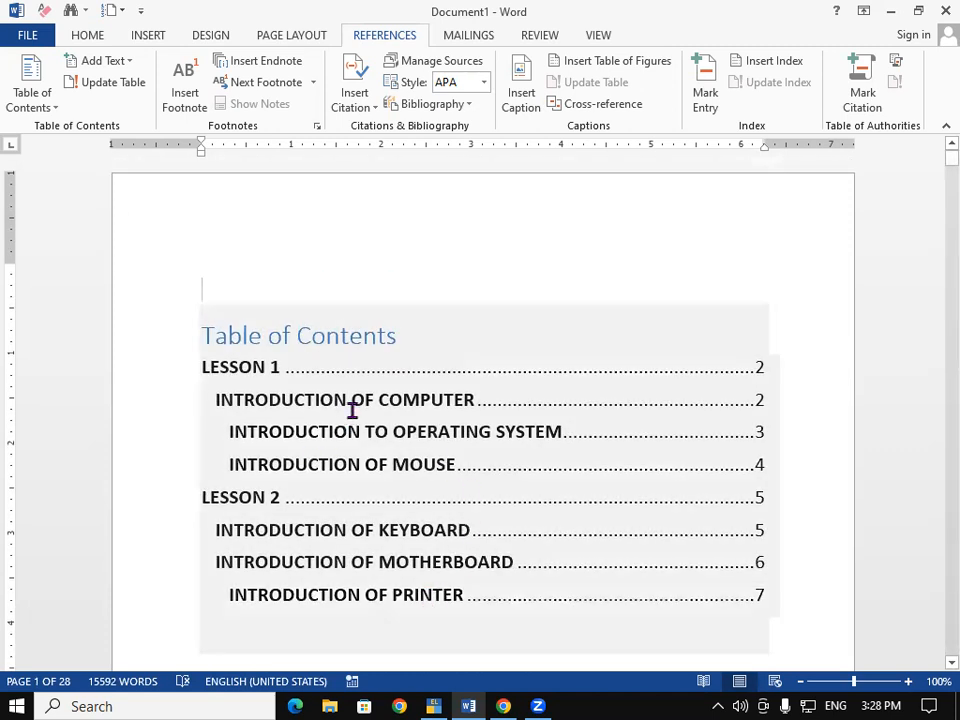
left_click(391, 465, "ctrl")
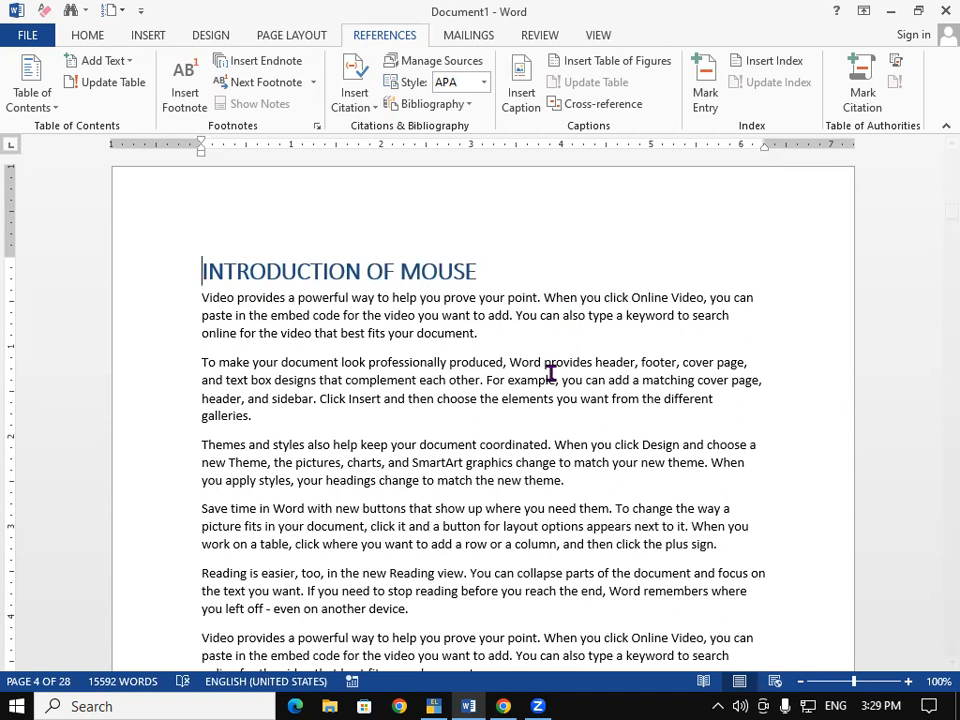
key("ctrl+Home")
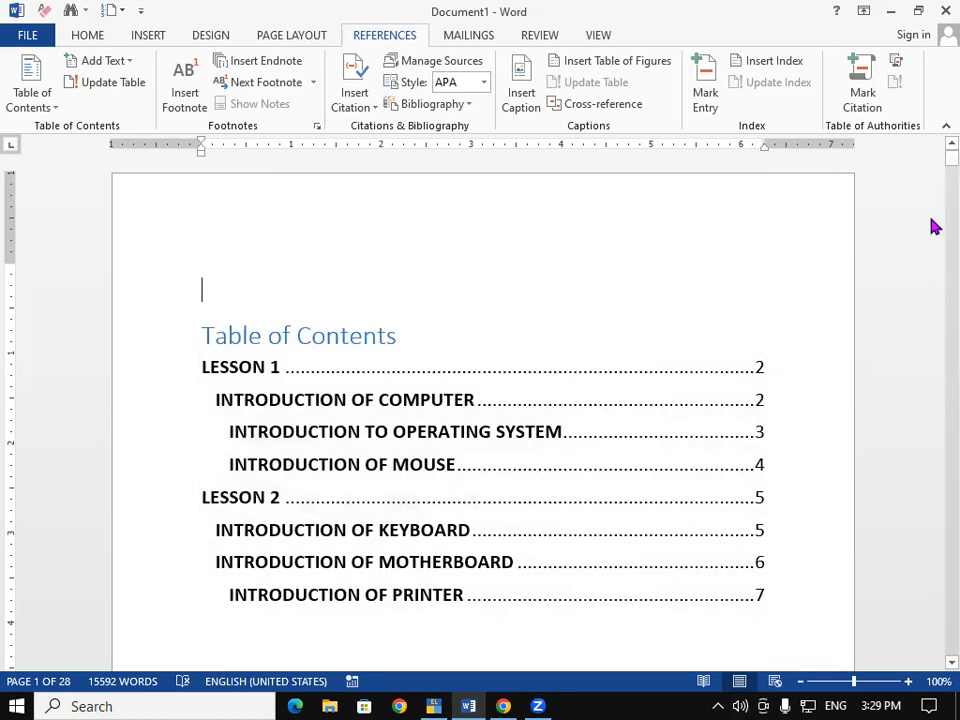
- Add the bold heading "INTRODUCTION OF MOUSE" between two paragraphs on page 3, in the operating system section, with blank space above it
left_click_drag(948, 162, 936, 203)
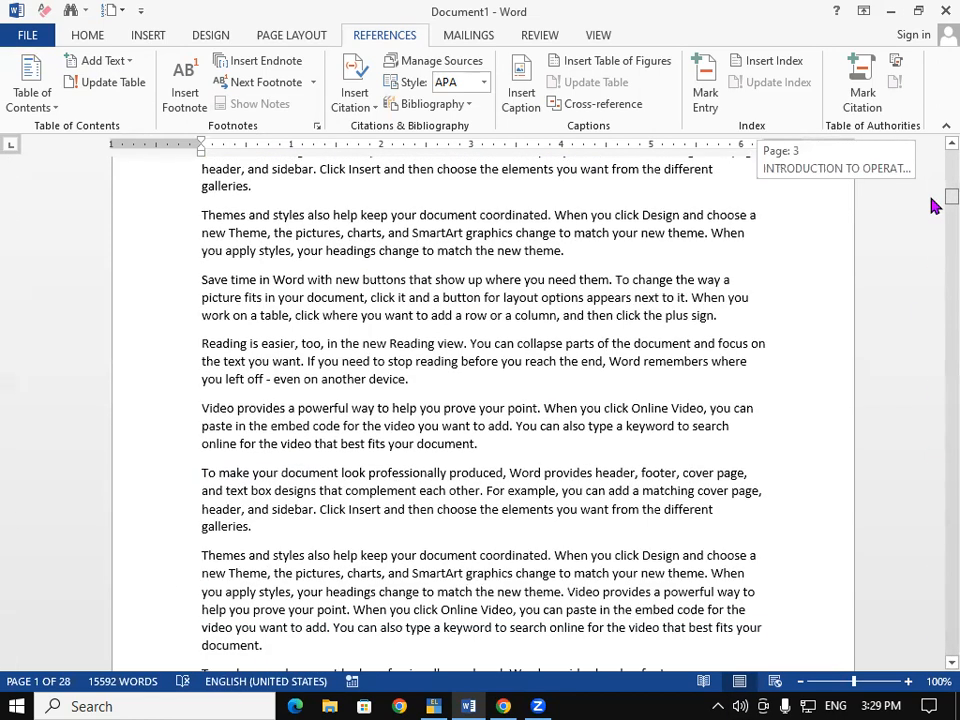
left_click(269, 532)
key("Return")
key("Return")
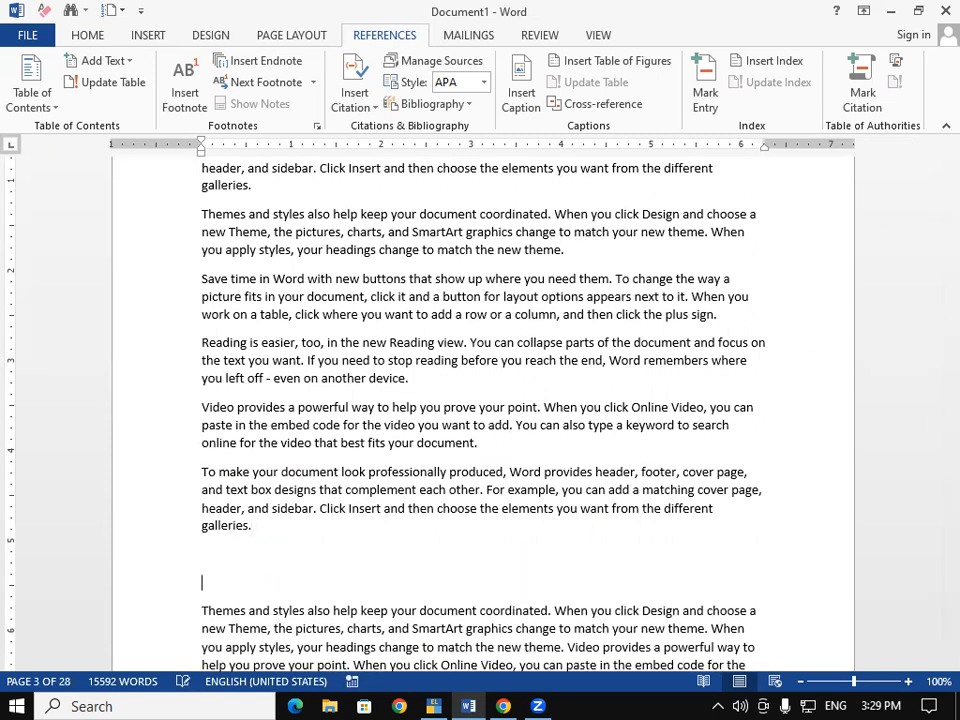
type("INTRODUCTION OF MOUSE")
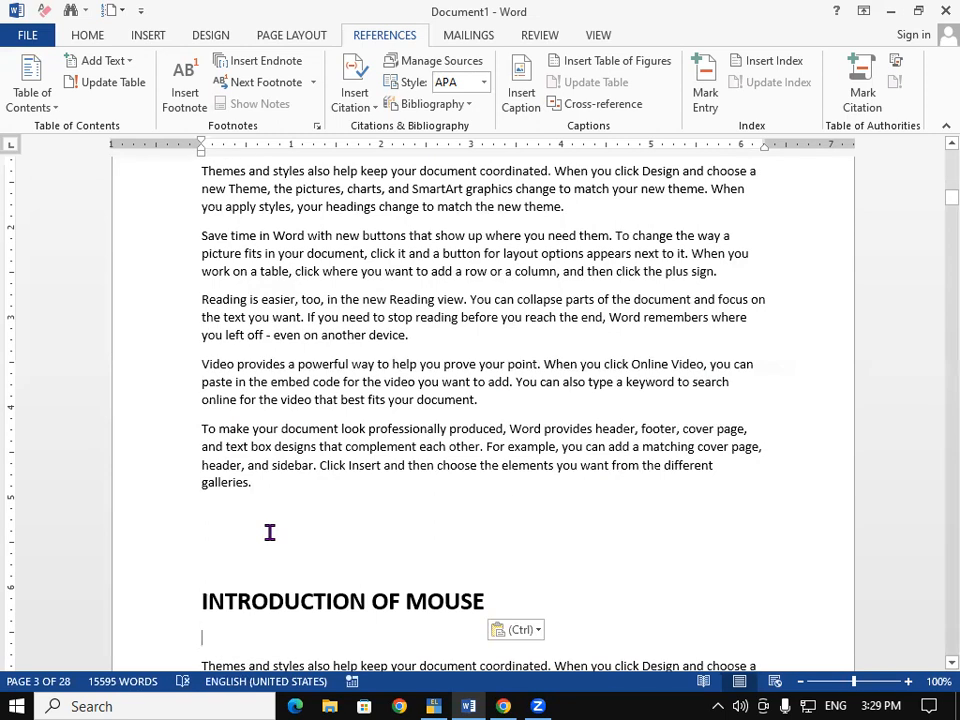
- Change the new heading on page 3 to read "INTRODUCTION OF MEMORY" and remove the empty line below it
key("BackSpace")
key("BackSpace")
key("BackSpace")
key("BackSpace")
key("BackSpace")
key("BackSpace")
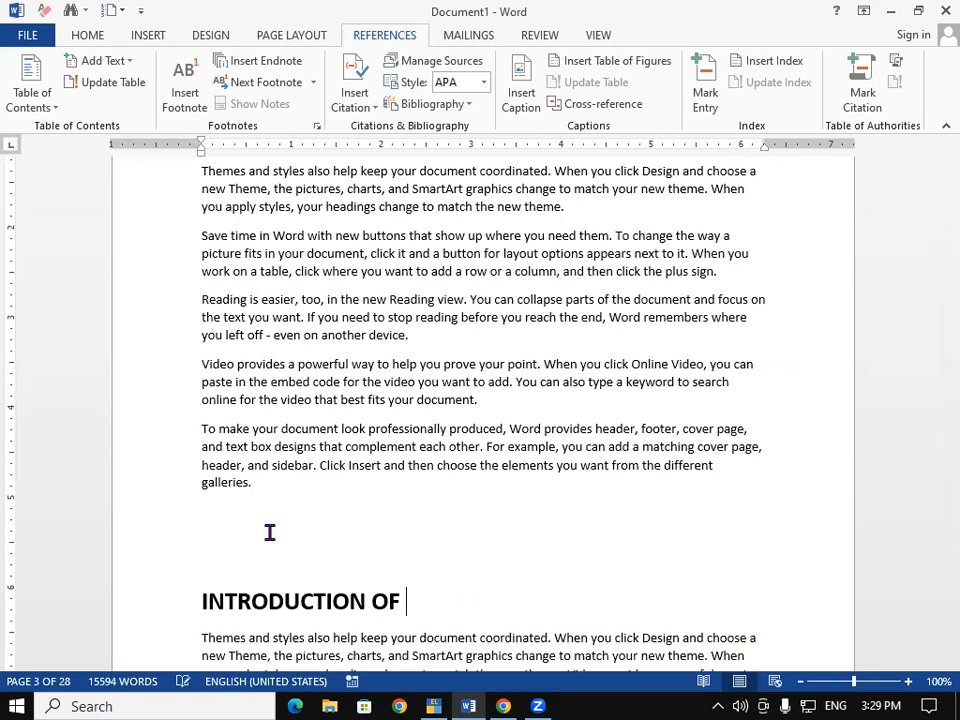
type("MEMORY")
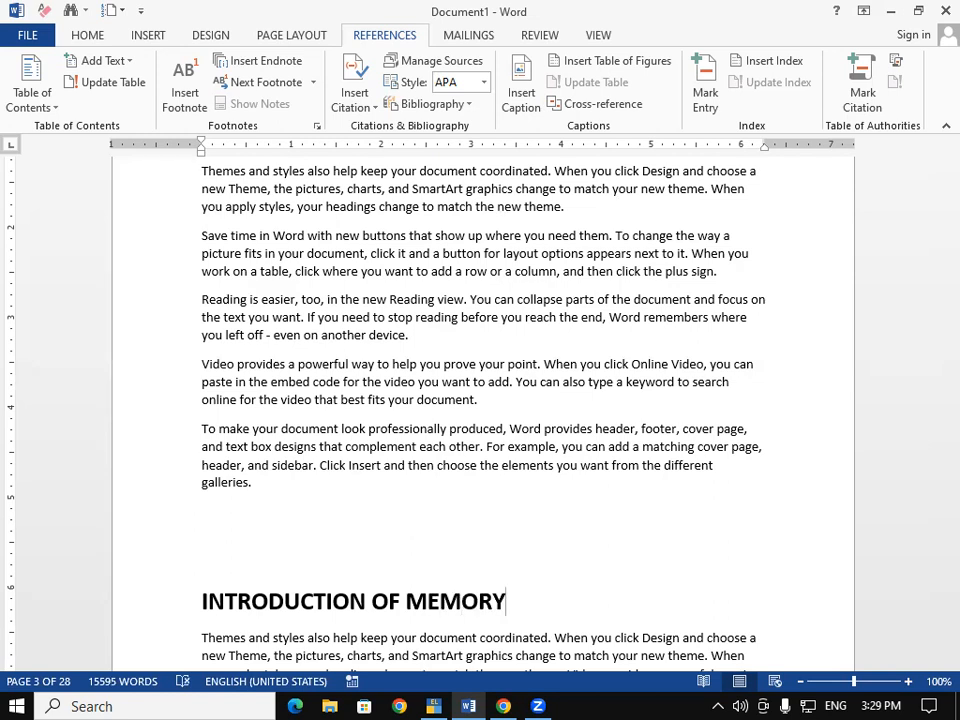
- Return to the document start and update the entire table of contents, not only its page numbers
key("ctrl+Home")
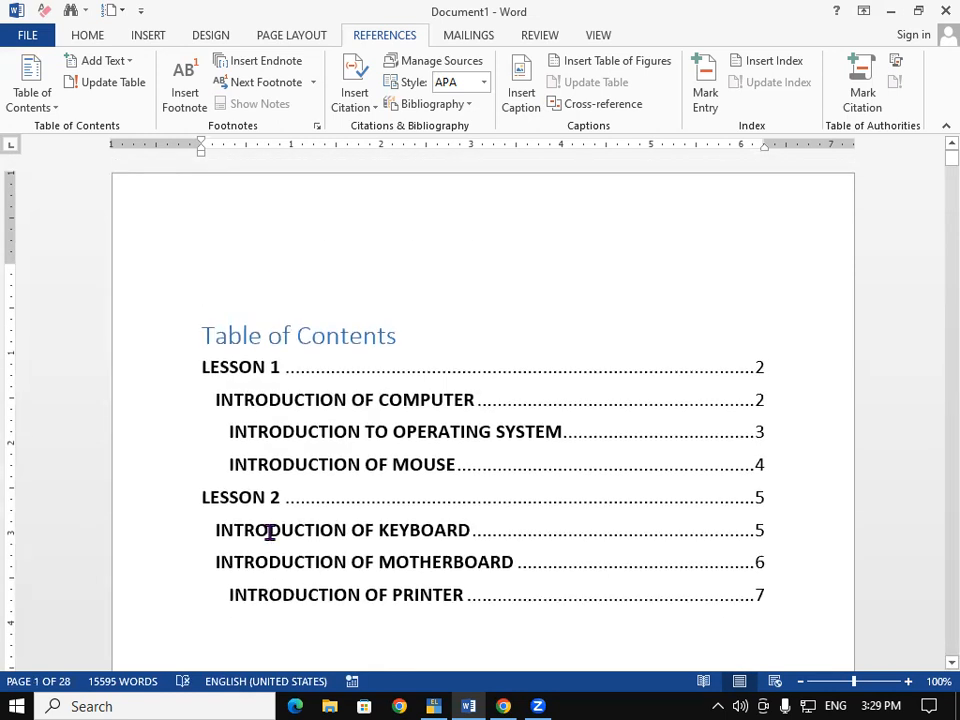
left_click(314, 346)
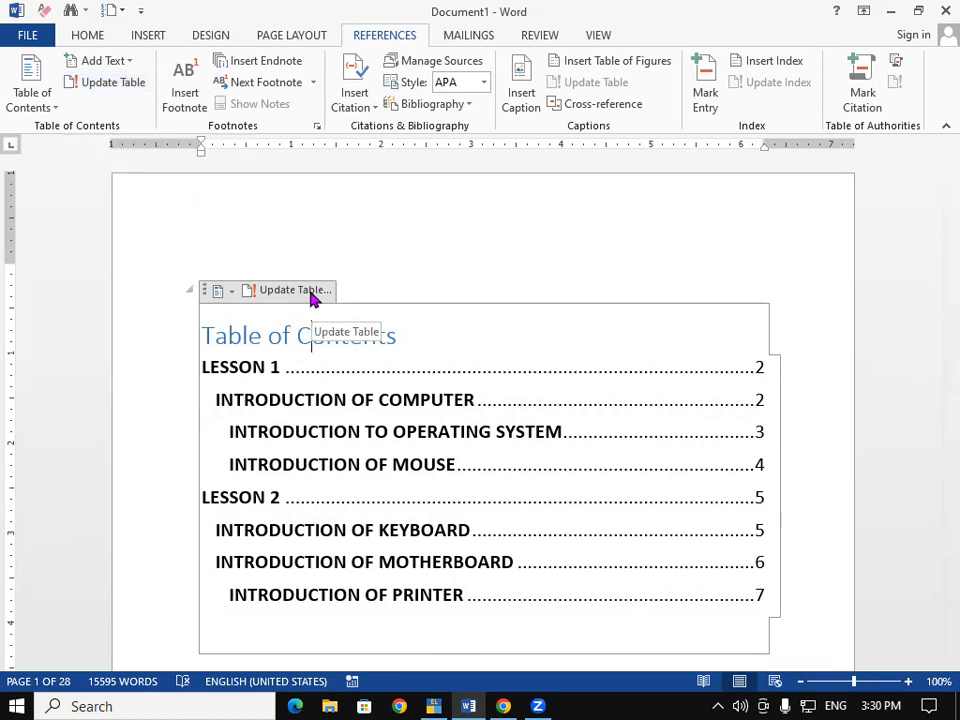
left_click(128, 88)
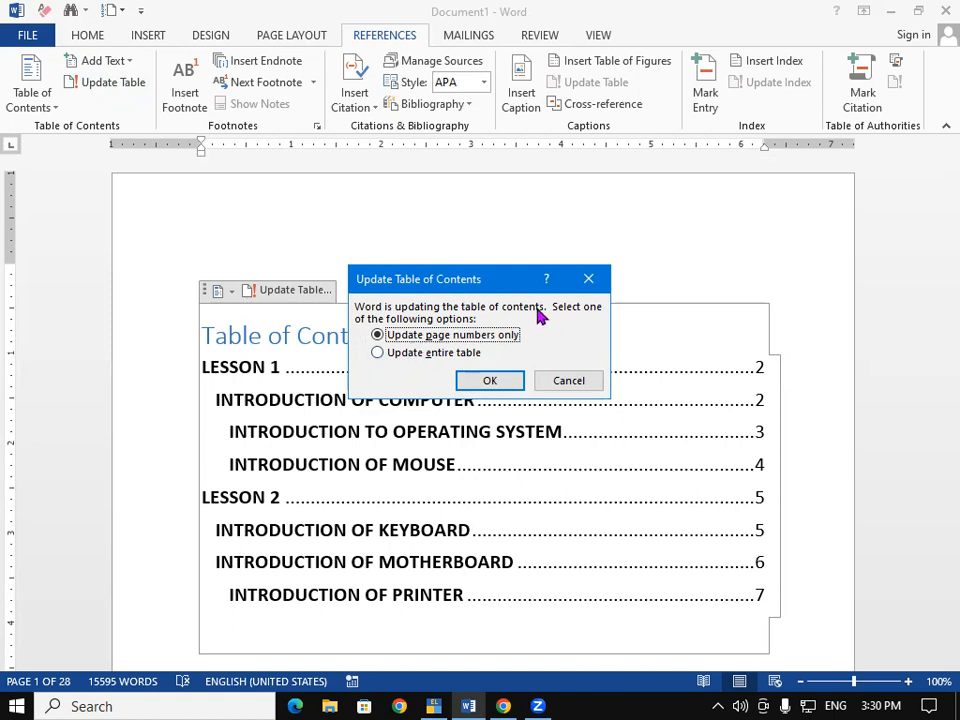
left_click(408, 360)
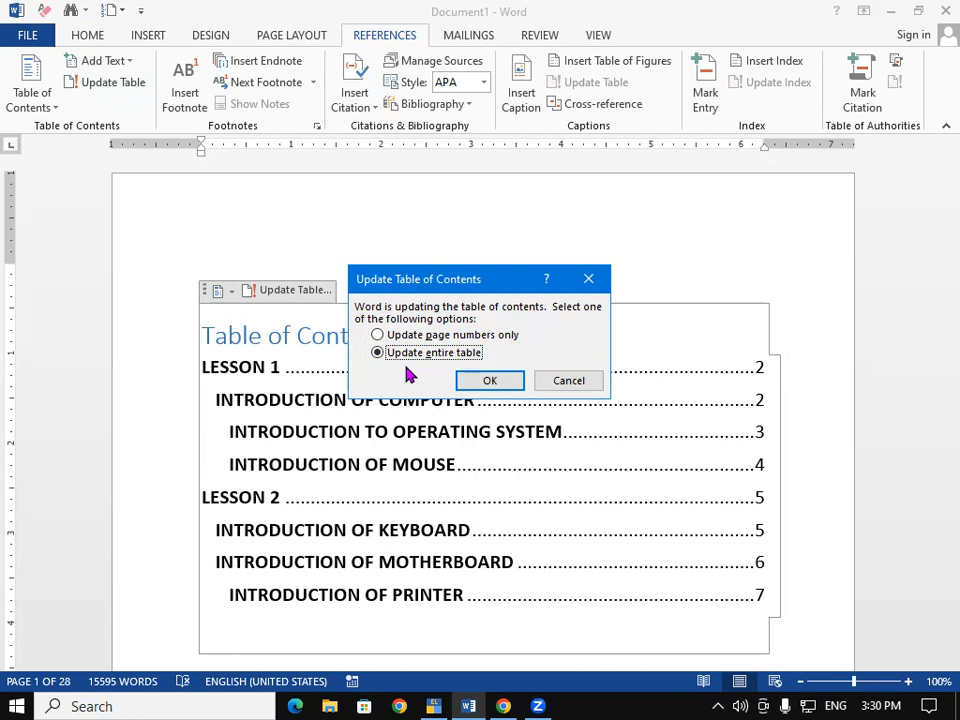
left_click(459, 380)
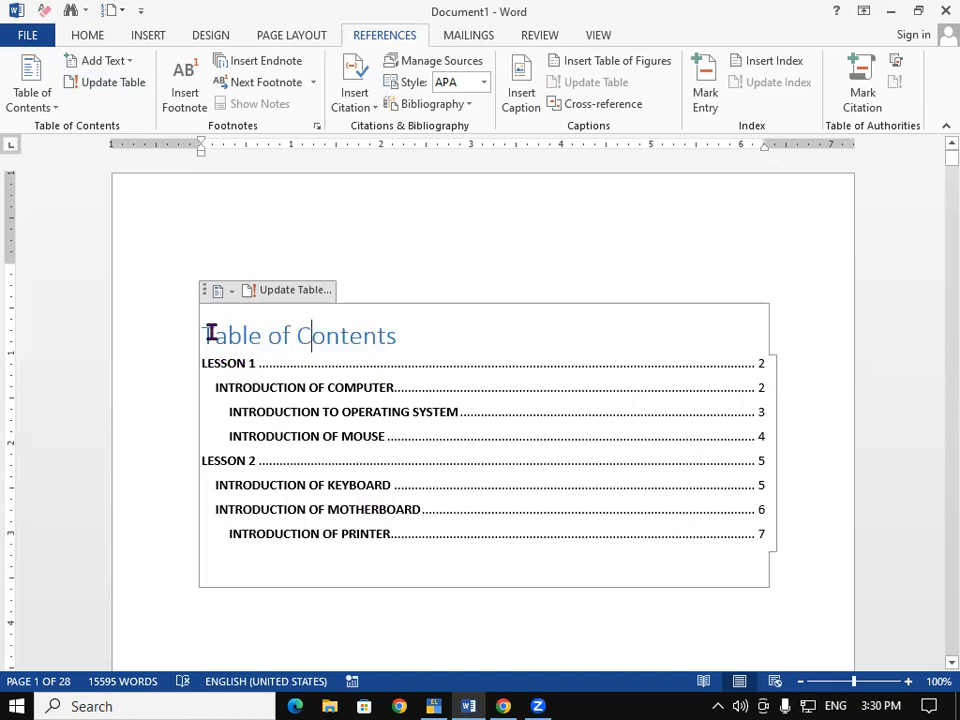
left_click_drag(205, 336, 313, 471)
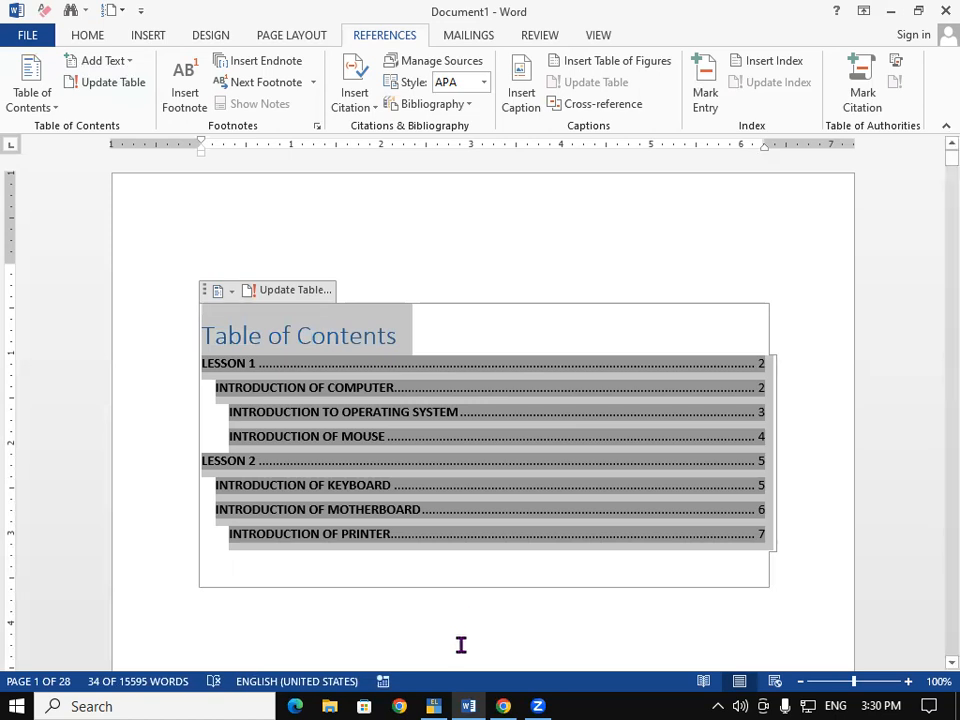
double_click(658, 249)
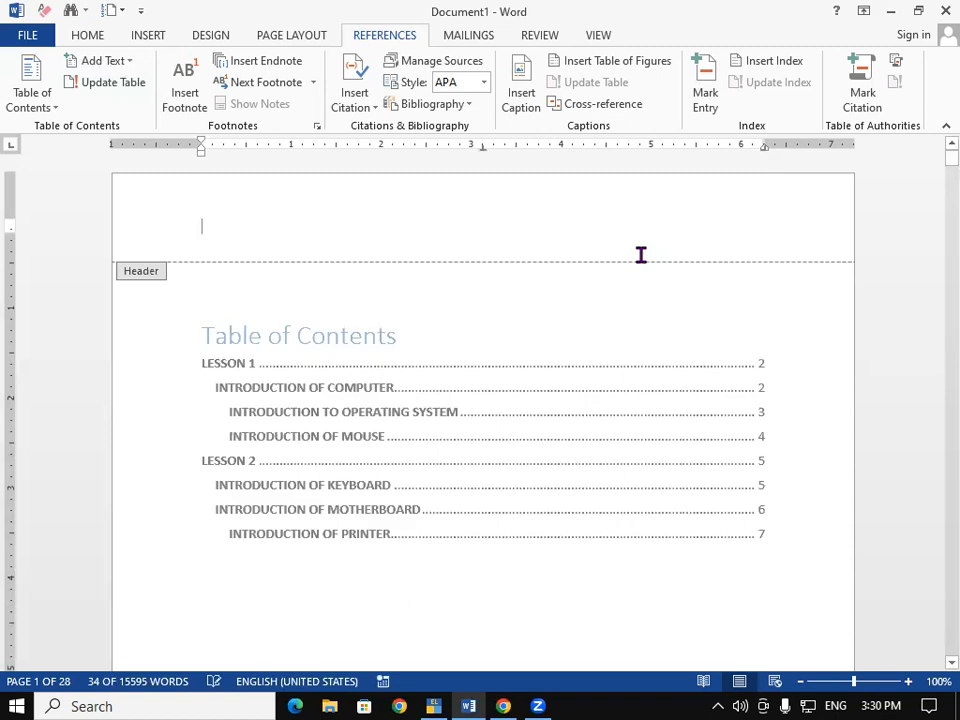
left_click(809, 90)
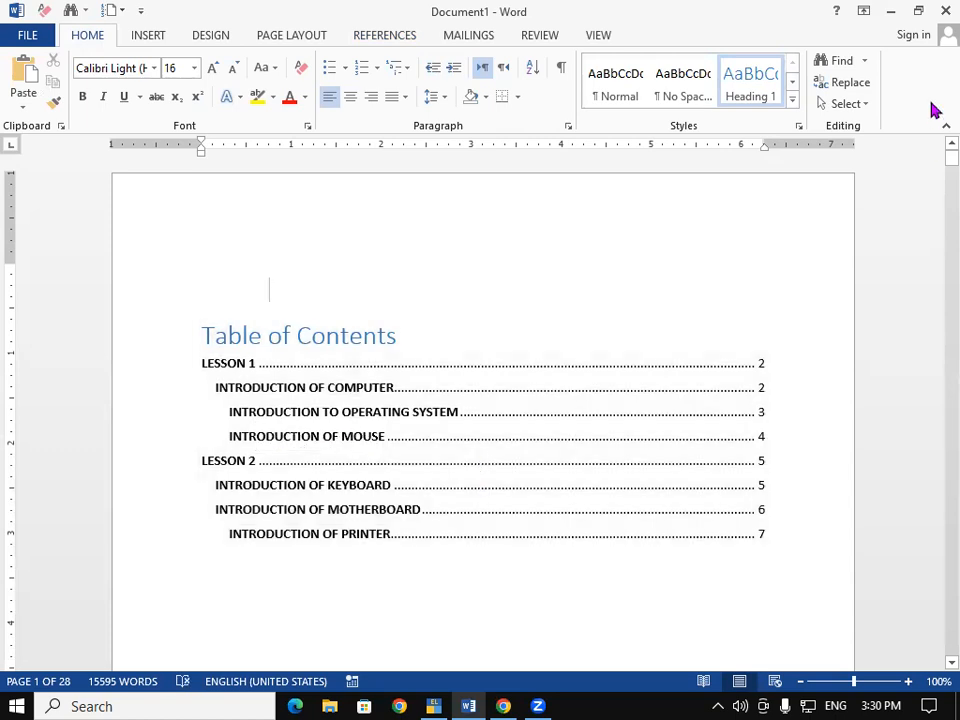
- Assign a table of contents level to the "INTRODUCTION OF MEMORY" heading on page 3
scroll(532, 515, "down", 2)
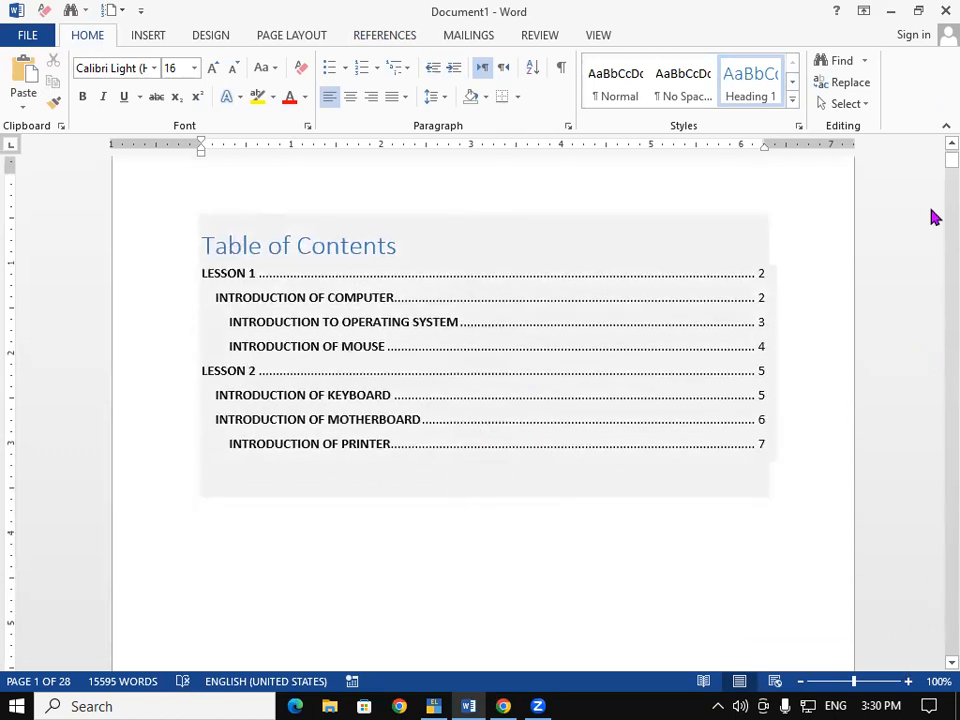
scroll(932, 674, "down", 8)
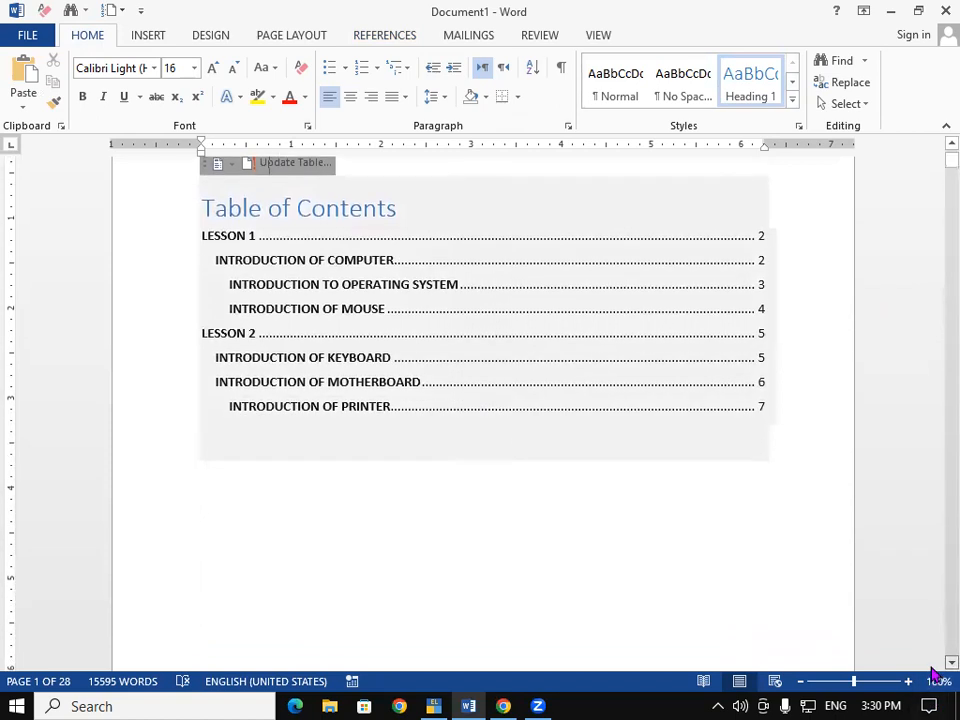
scroll(932, 674, "down", 8)
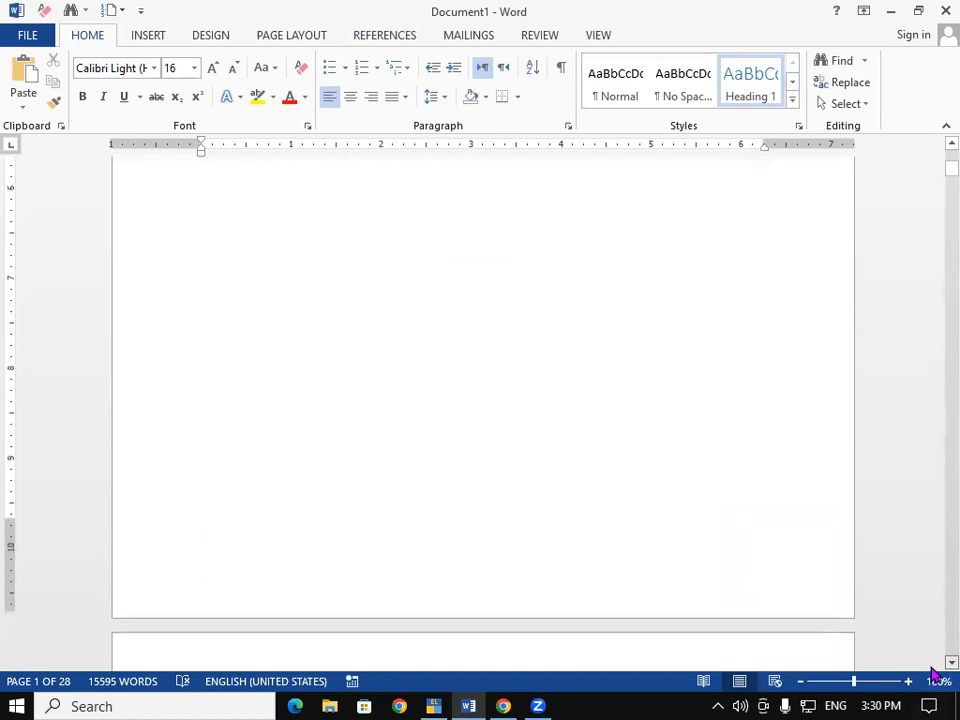
scroll(932, 674, "down", 10)
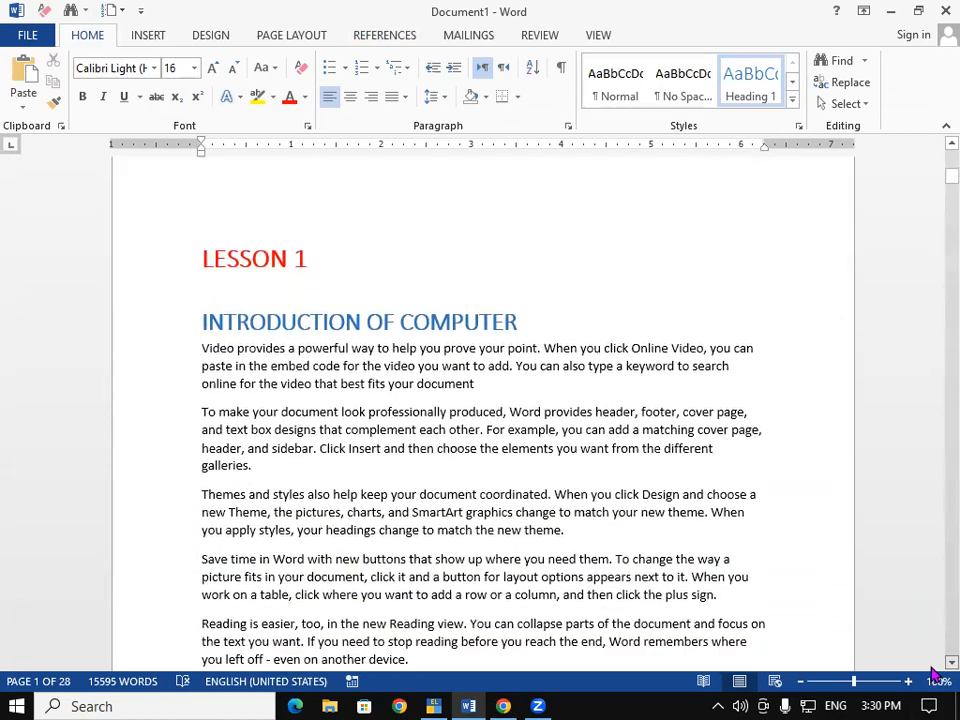
scroll(932, 674, "down", 10)
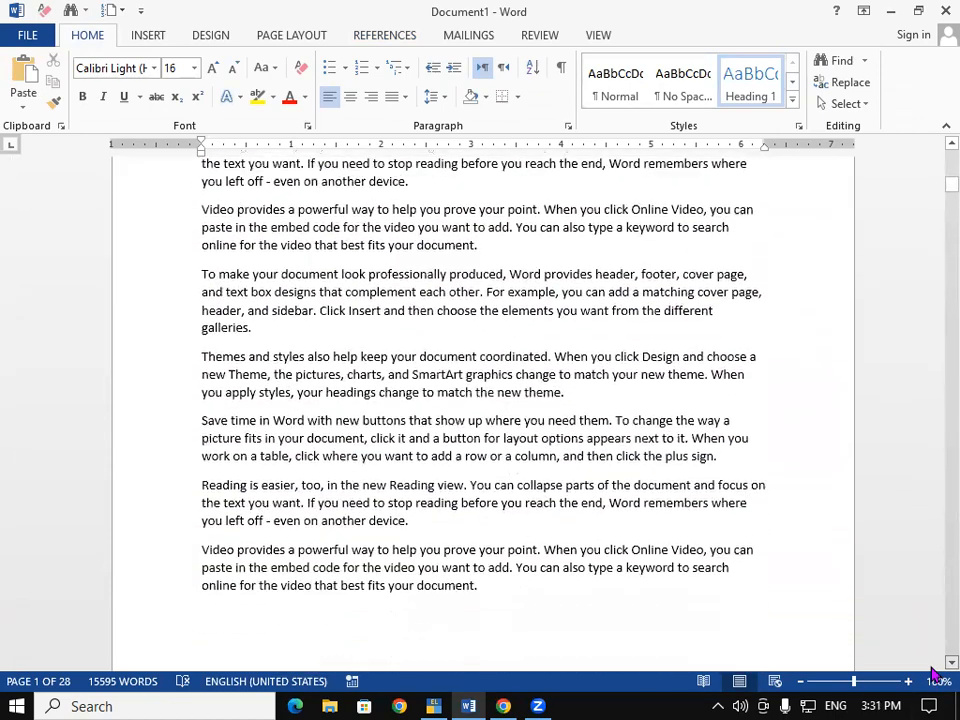
scroll(932, 674, "down", 10)
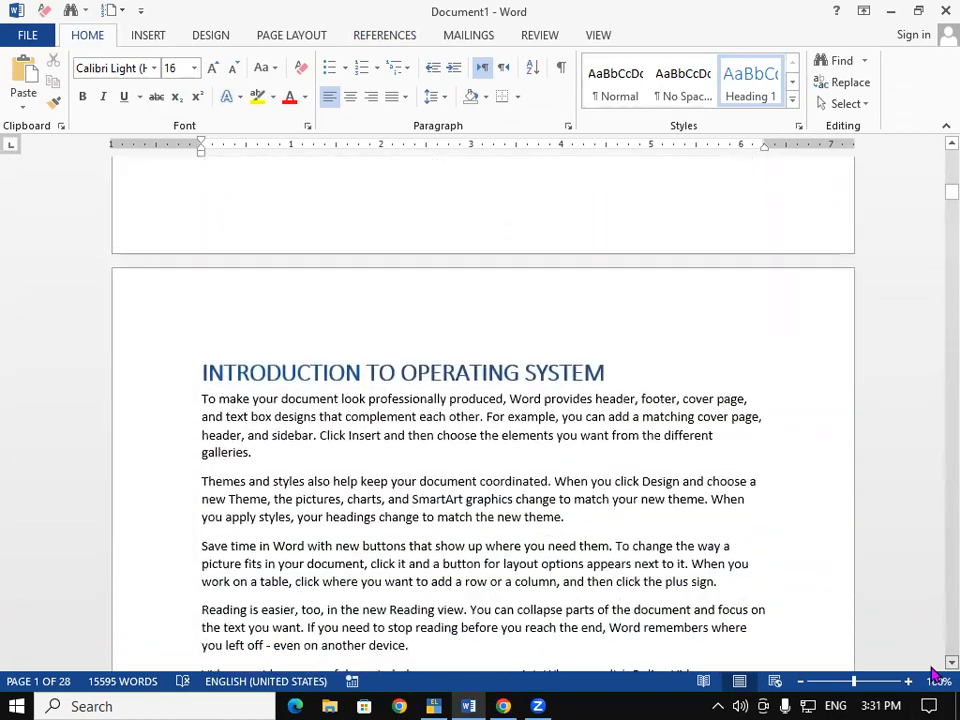
scroll(932, 674, "down", 2)
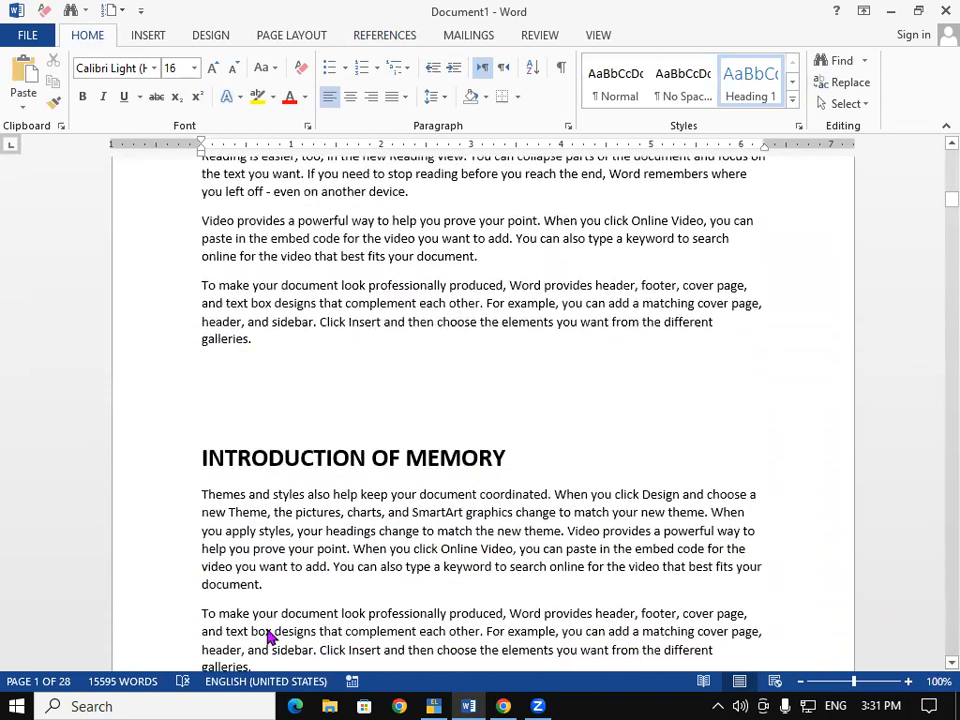
left_click_drag(201, 454, 440, 474)
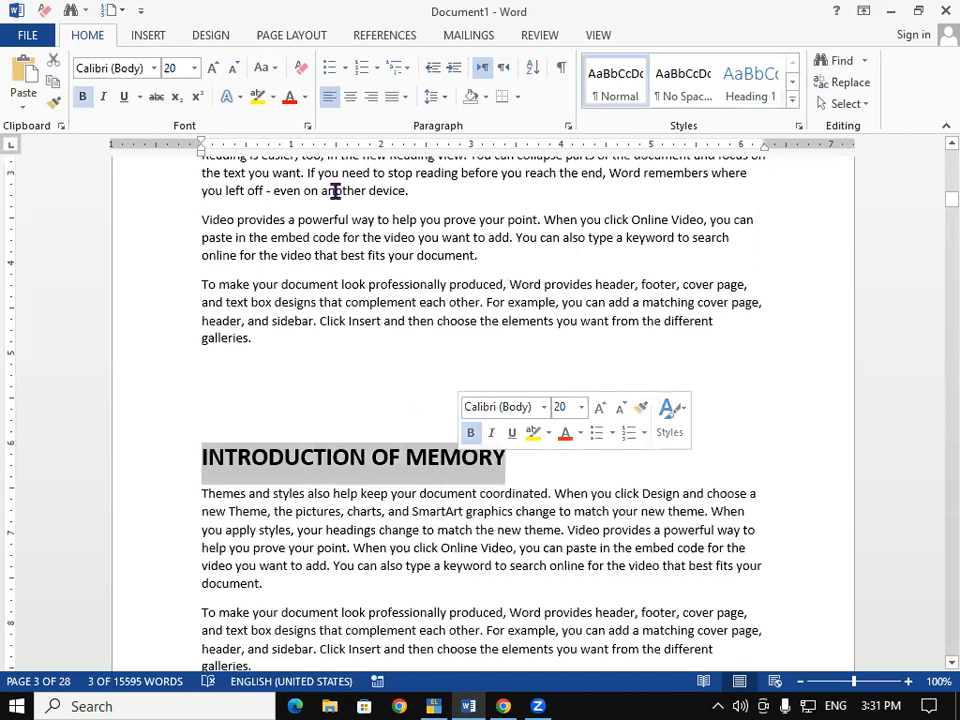
left_click(400, 38)
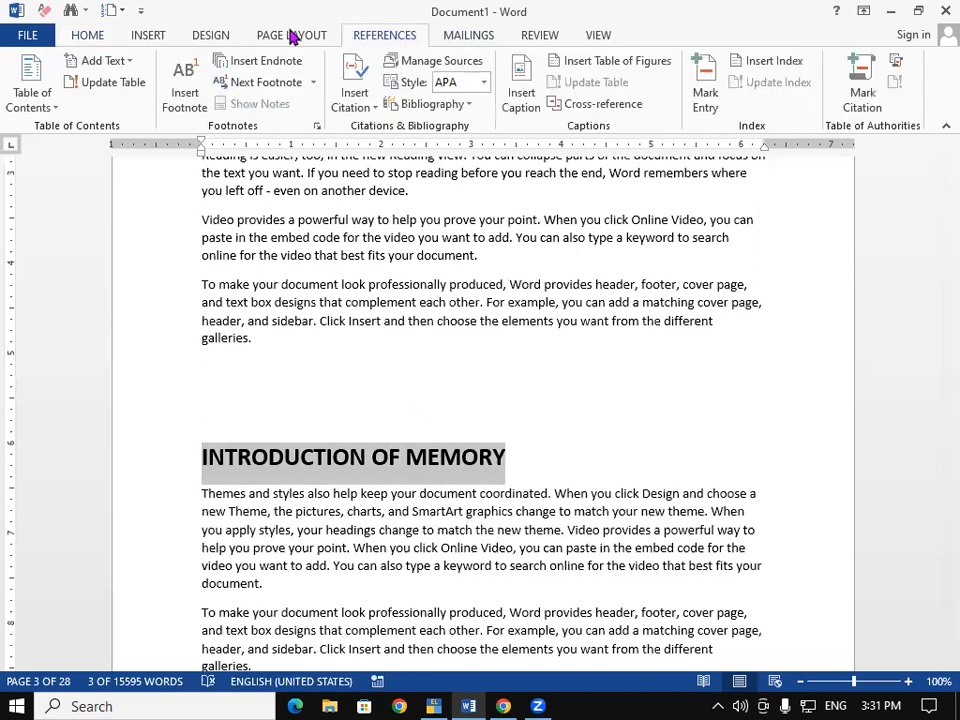
left_click(115, 62)
left_click(121, 110)
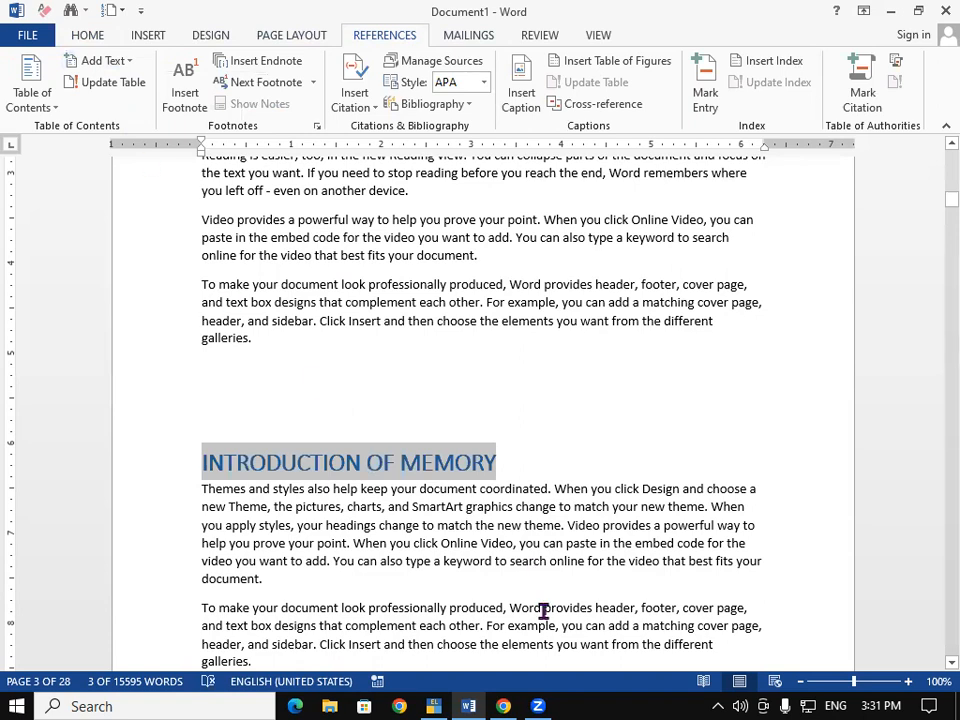
- Update the entire table of contents again from the document start to include the newly leveled memory heading
key("ctrl+Home")
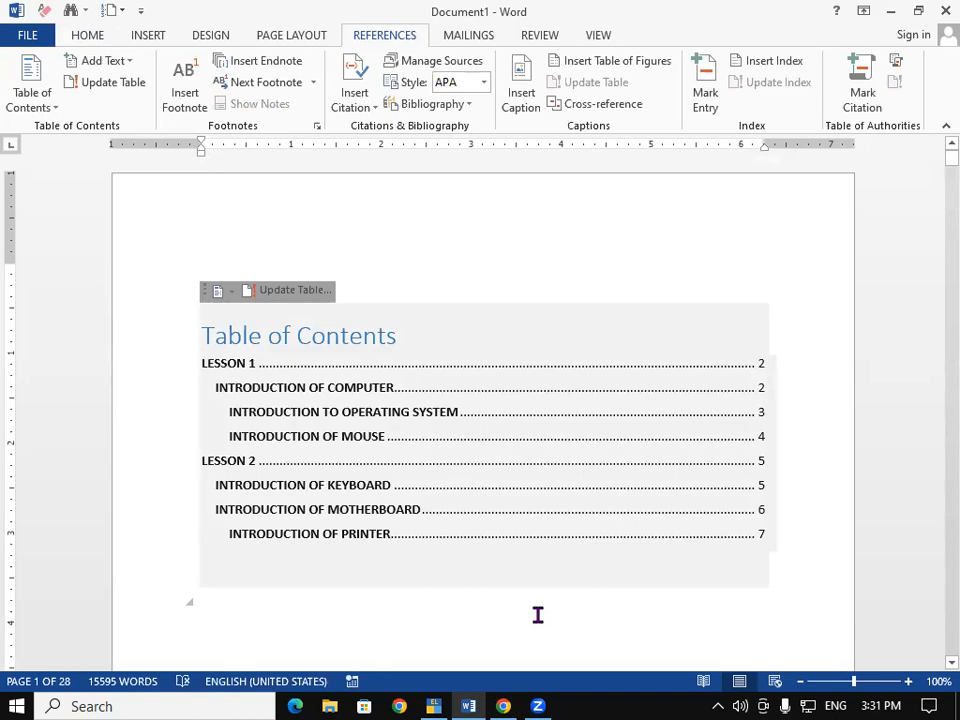
left_click(118, 84)
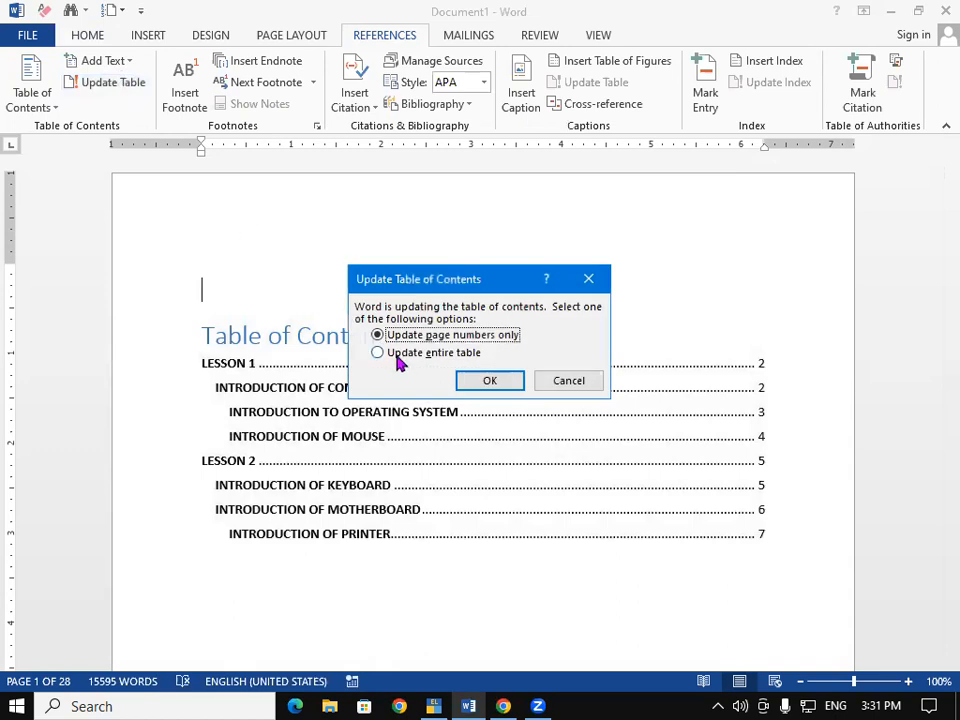
left_click(380, 356)
left_click(489, 380)
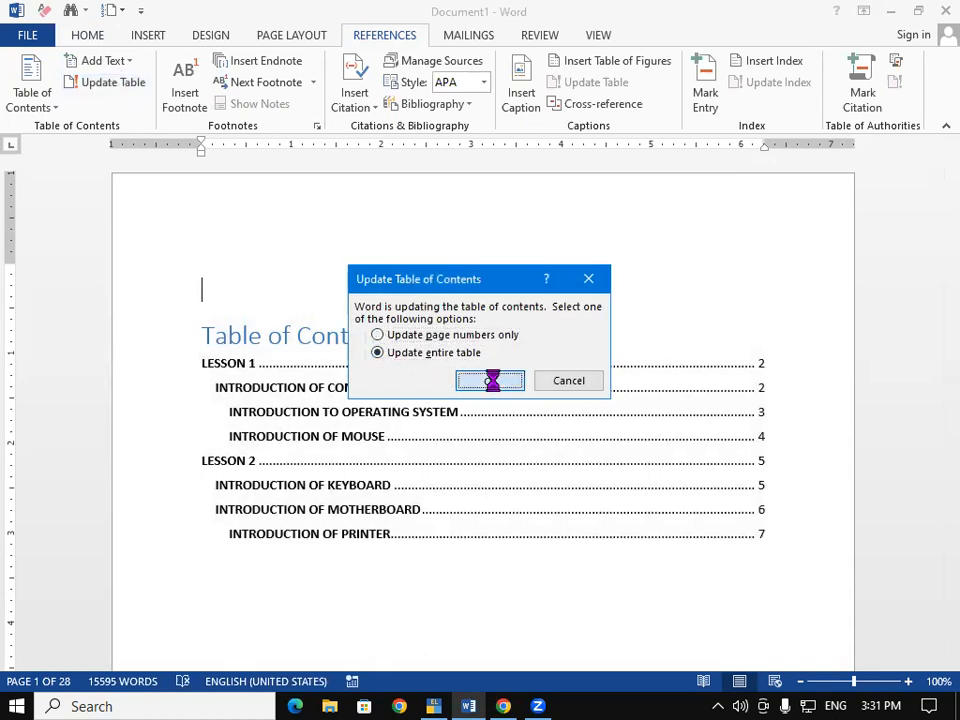